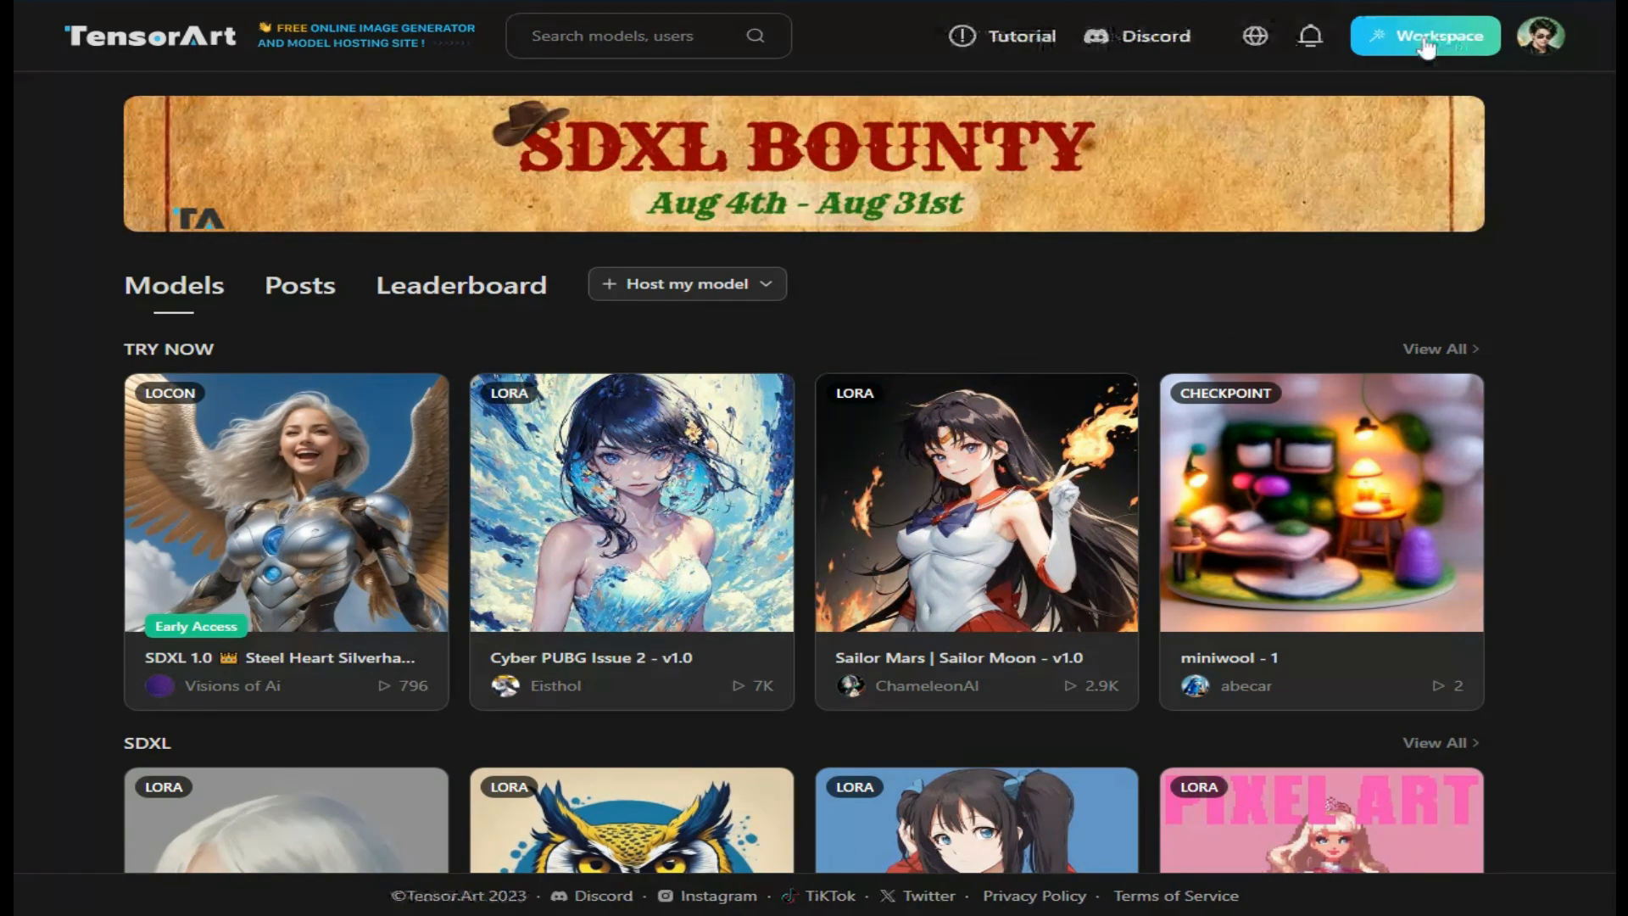
# Open the image generation workspace, remove the Arcane Style LoRA XL0.9 and disable the SDXL Refiner option.
pyautogui.click(1425, 44)
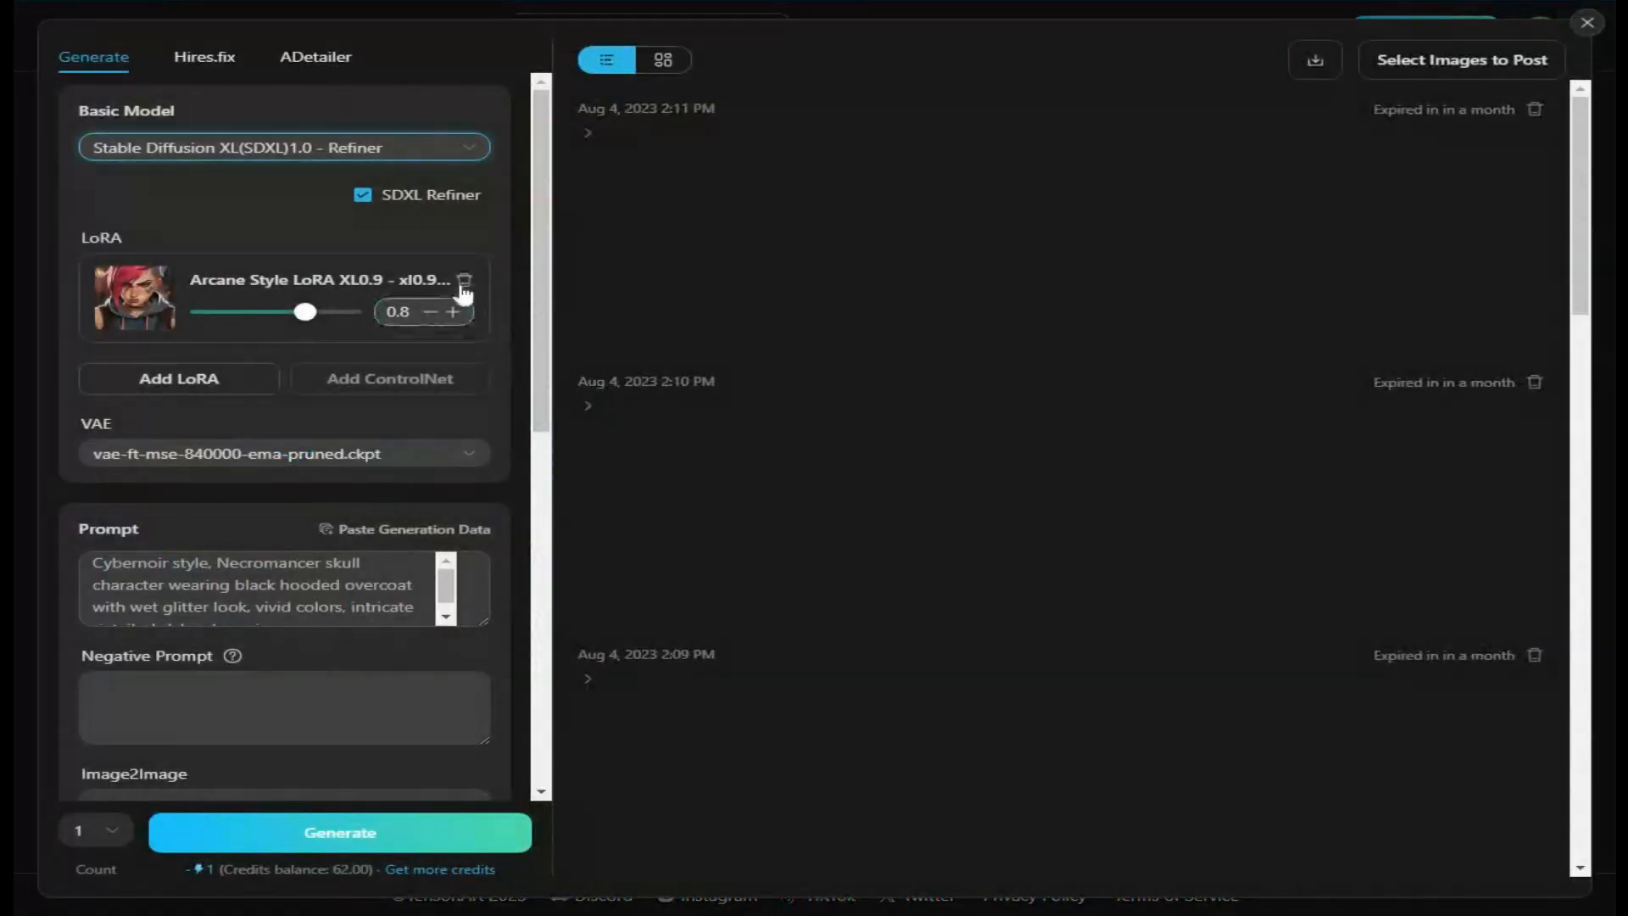
pyautogui.click(463, 280)
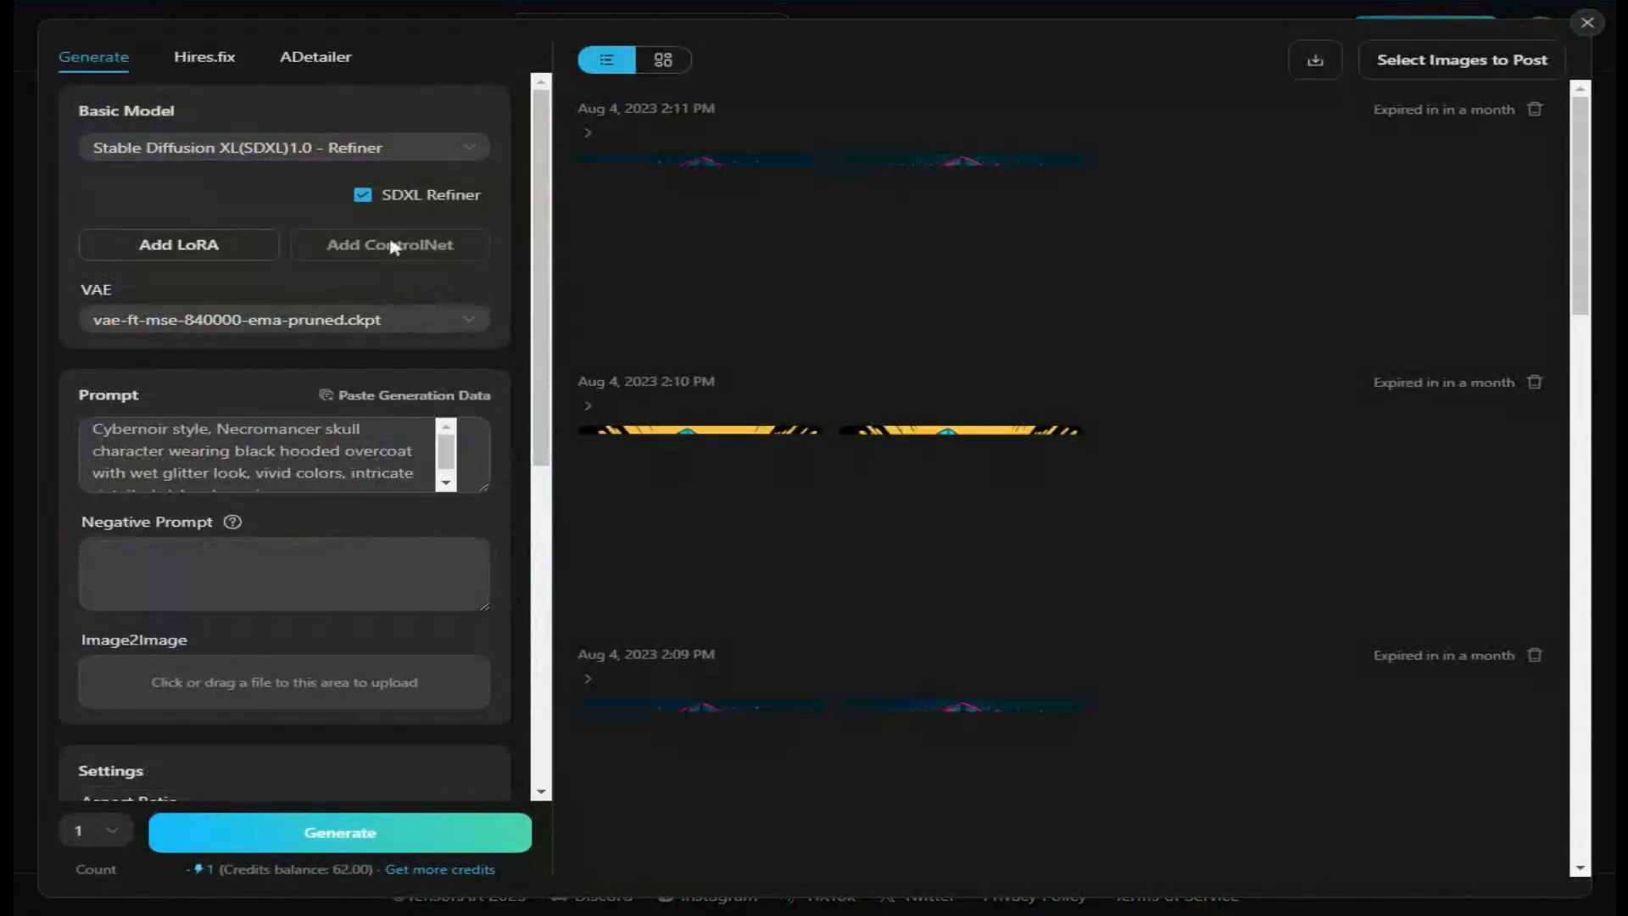
pyautogui.click(361, 199)
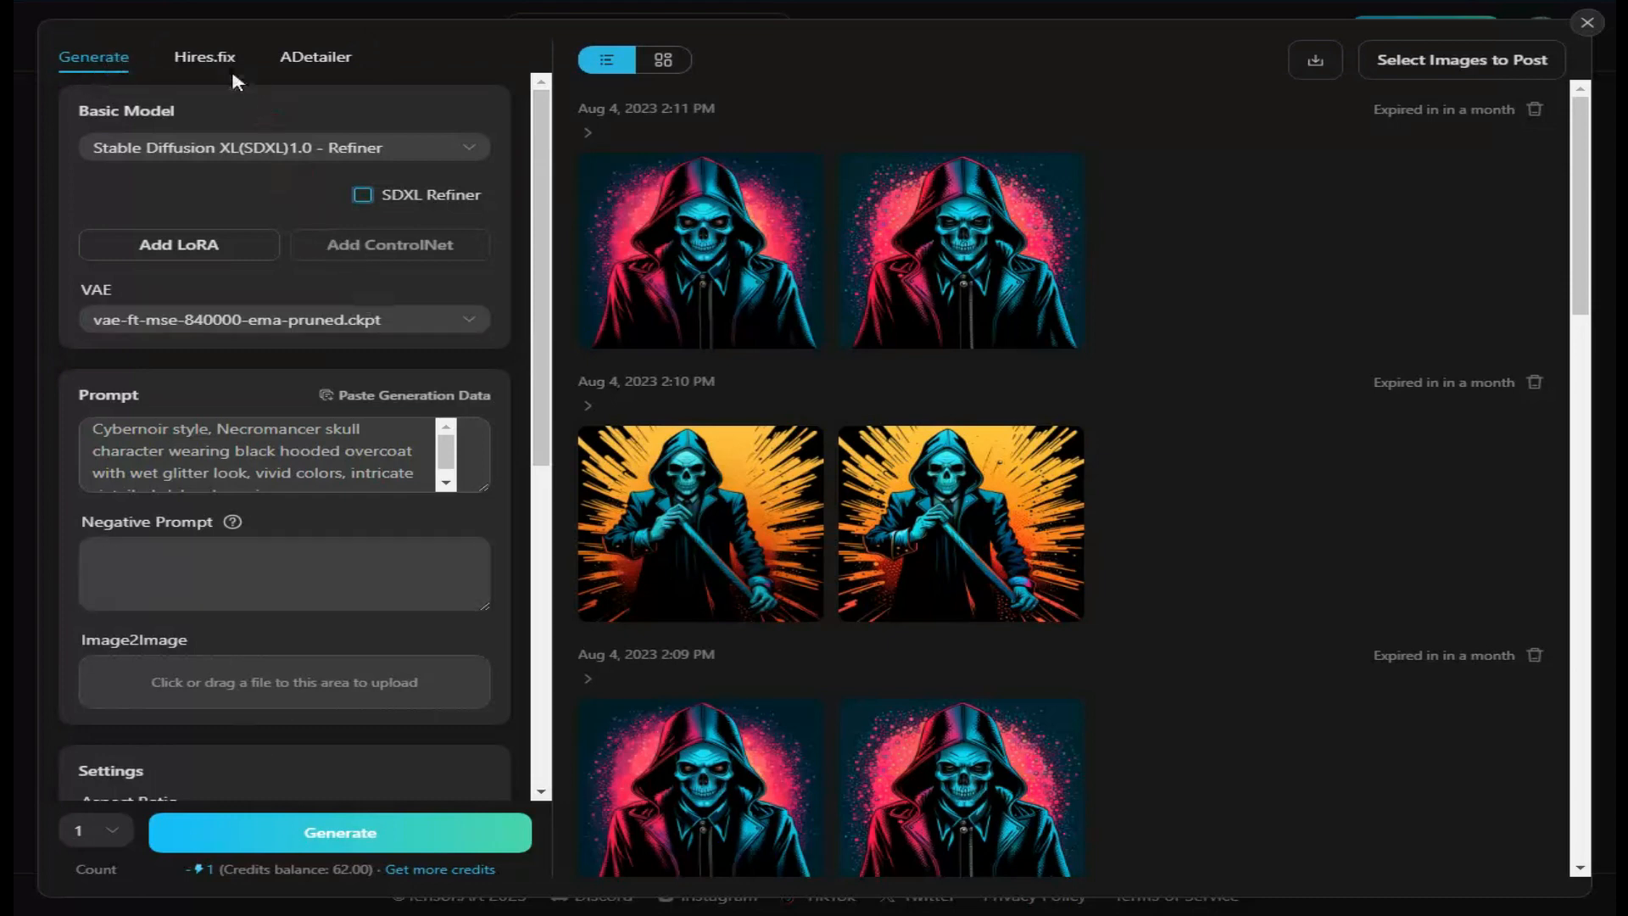
# Examine the Hires.fix upscaling settings and the ADetailer model settings, and return to the main generation settings.
pyautogui.click(202, 66)
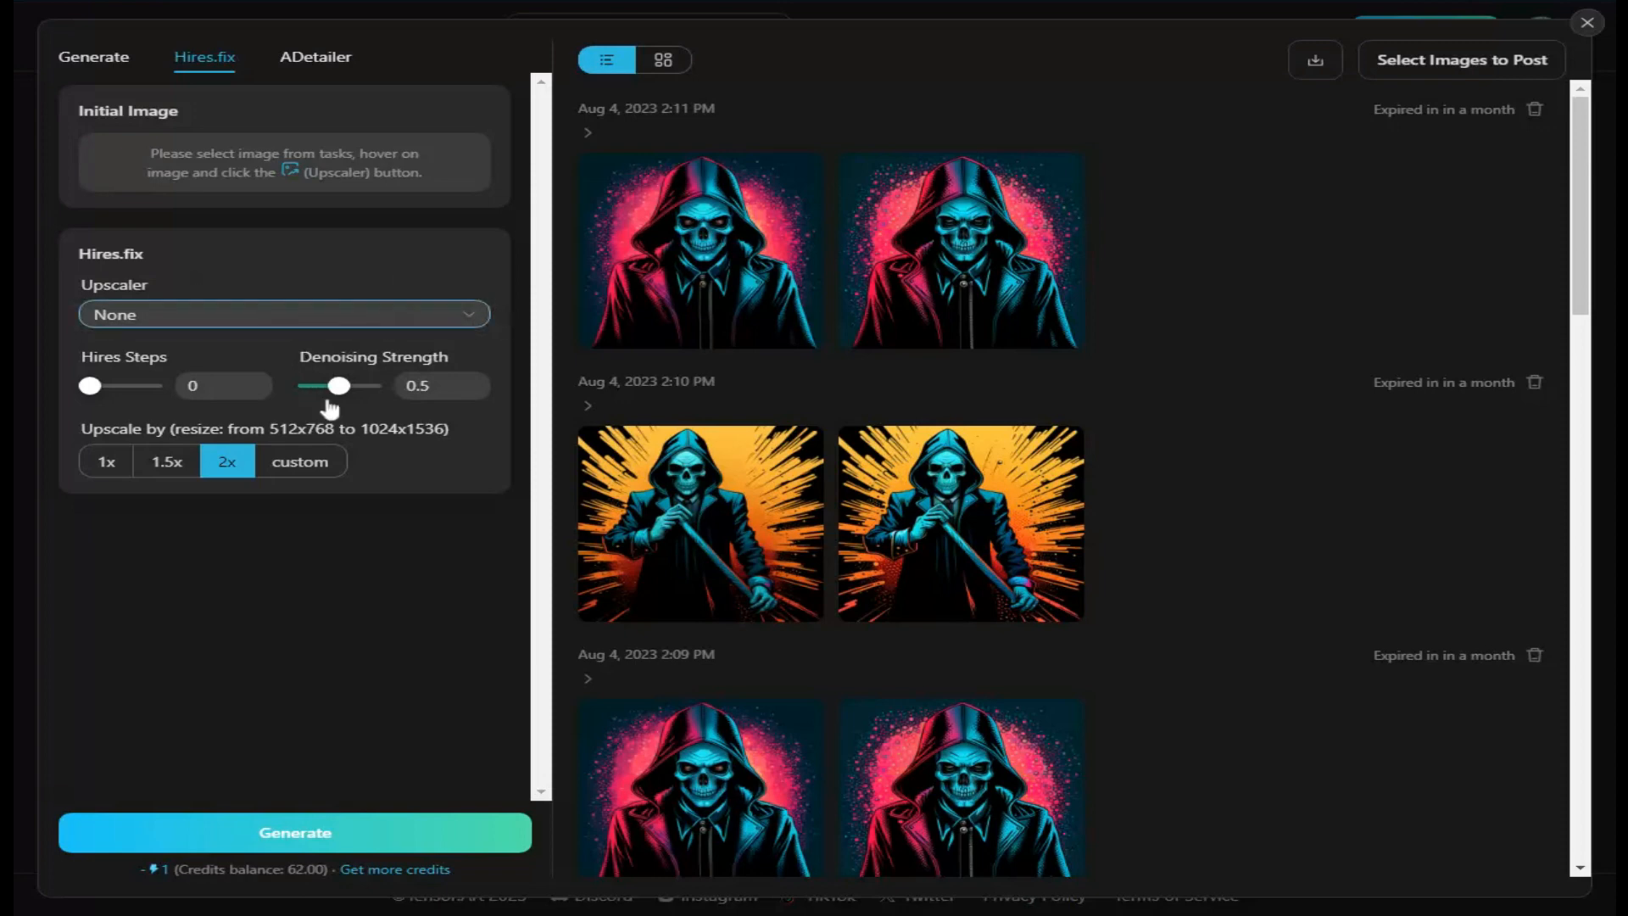
pyautogui.moveTo(338, 388)
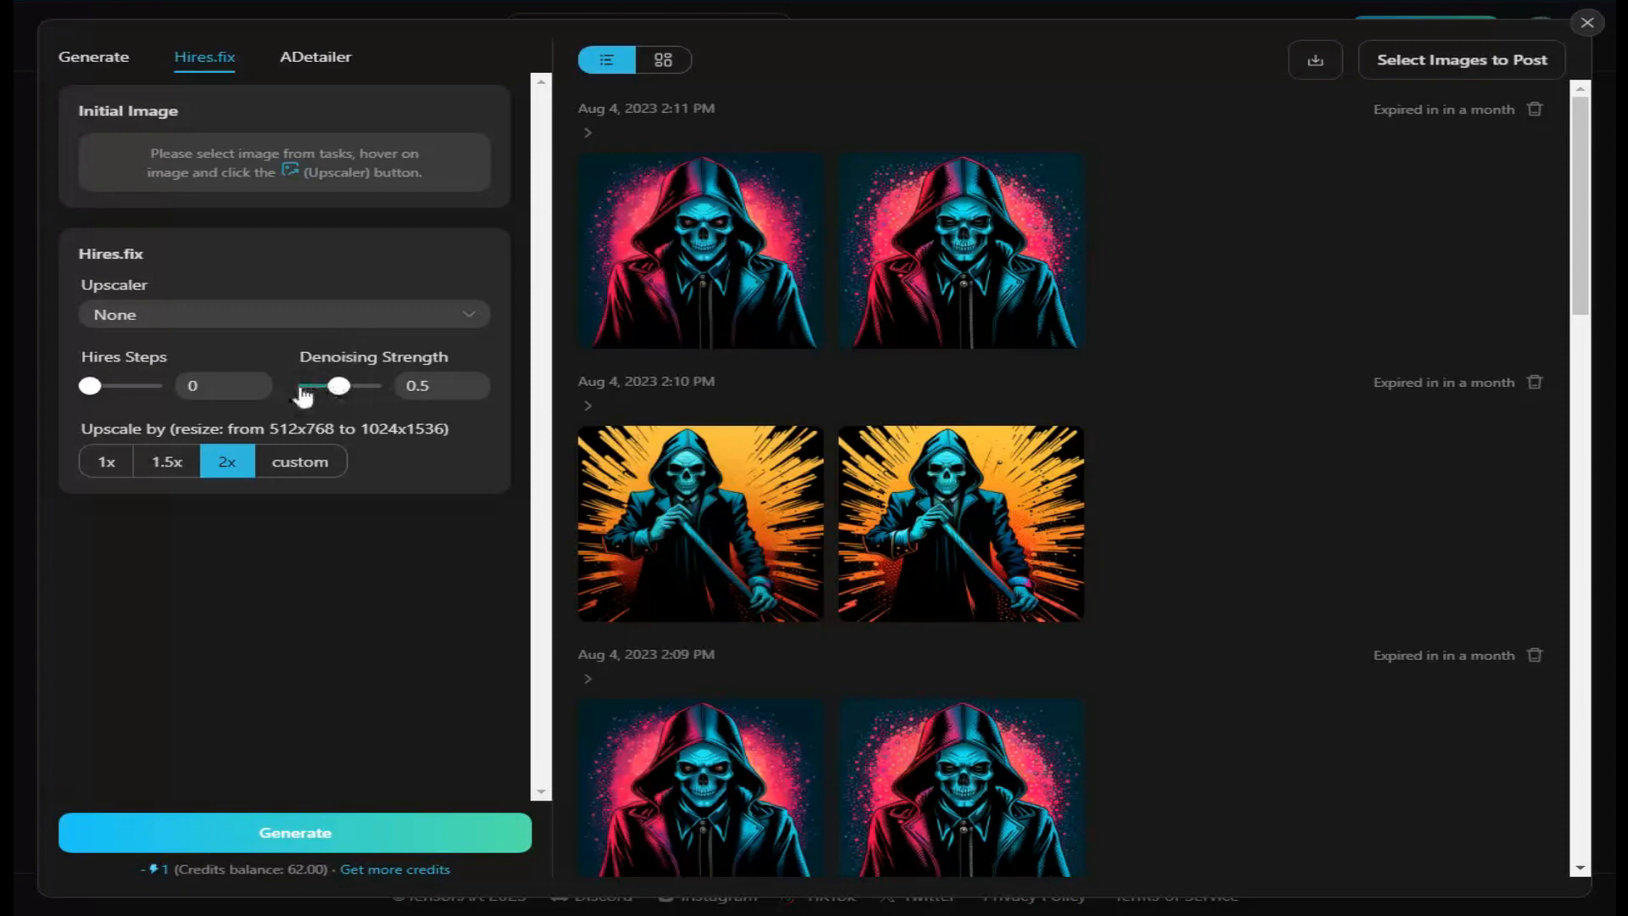
pyautogui.click(315, 58)
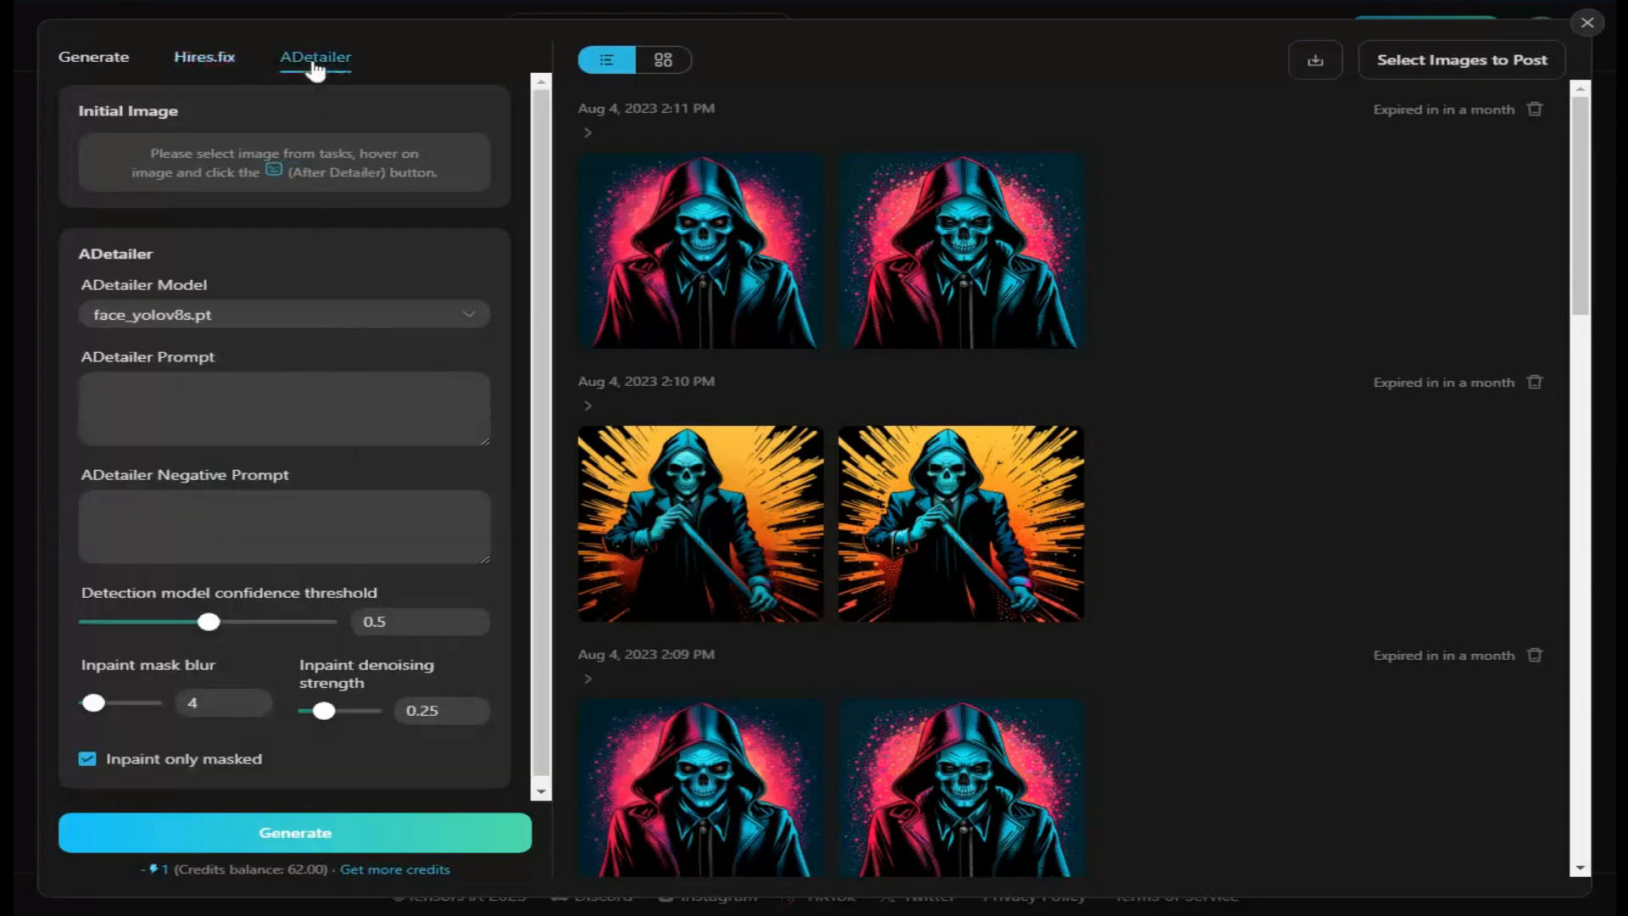
pyautogui.click(238, 317)
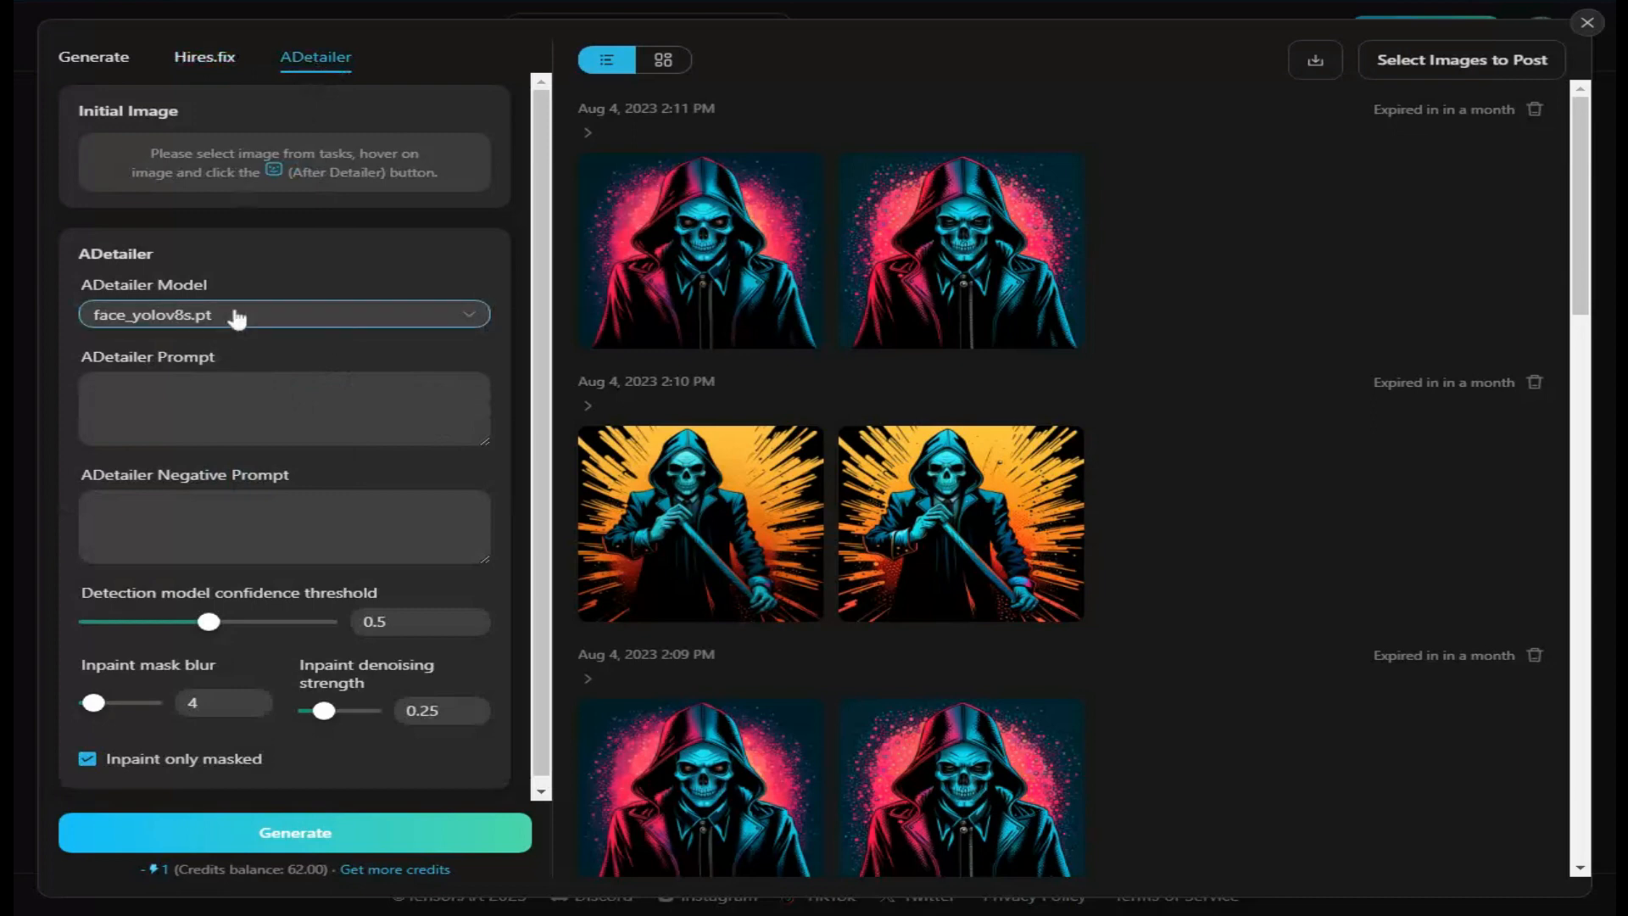
pyautogui.click(84, 61)
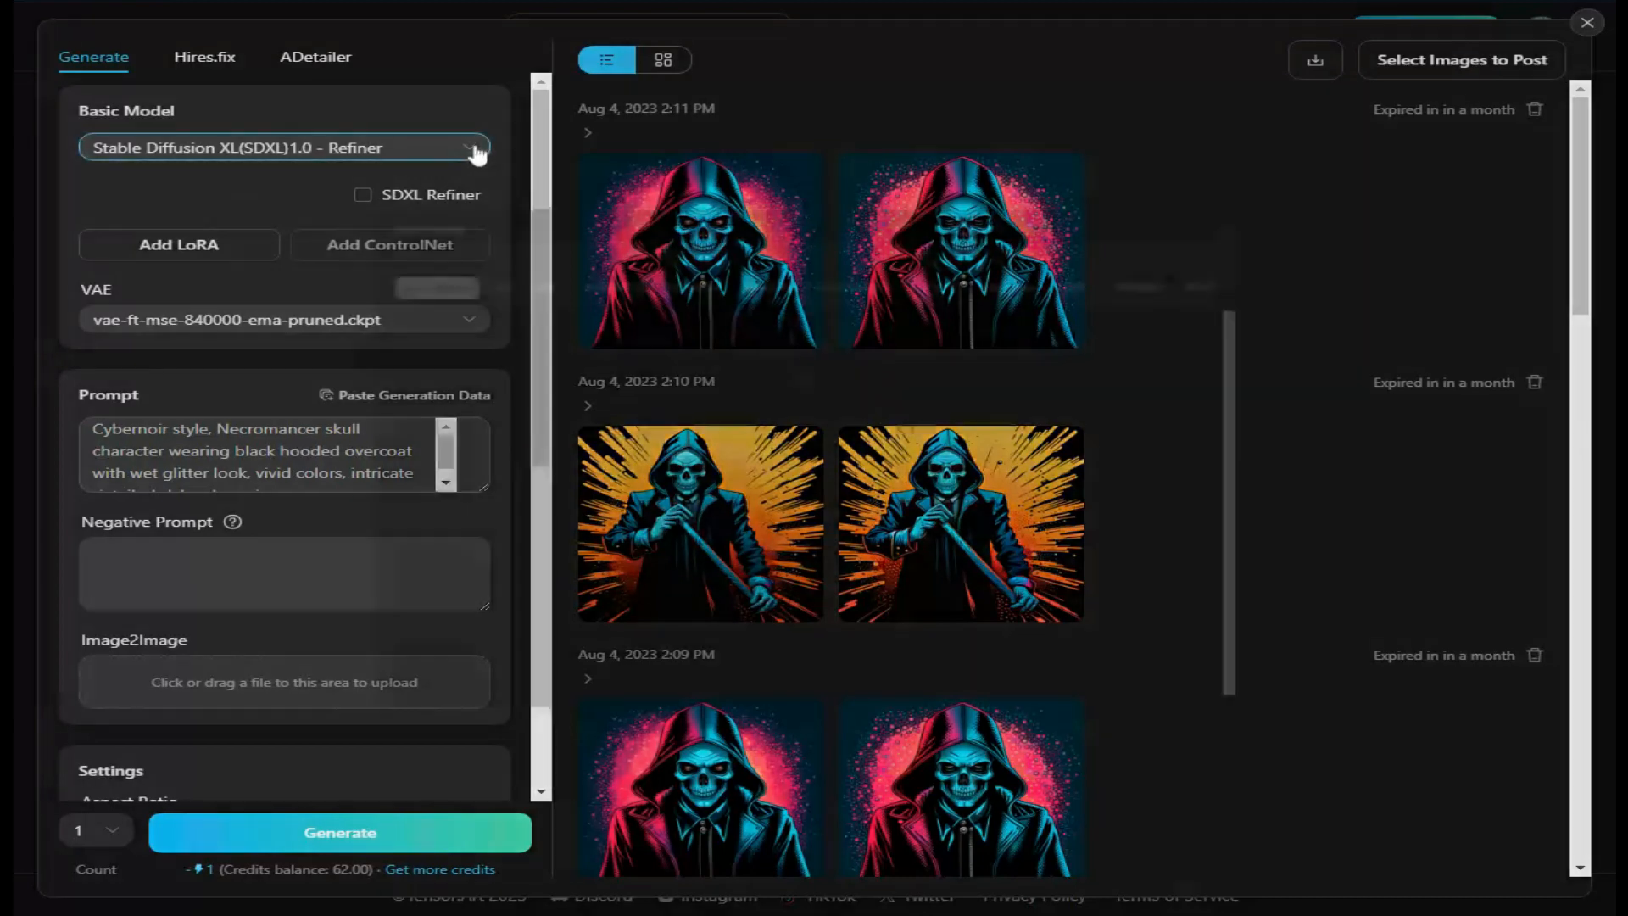
# Choose the Refiner version of Stable Diffusion XL (SDXL) 1.0 as the basic model and enable the SDXL Refiner option.
pyautogui.click(477, 151)
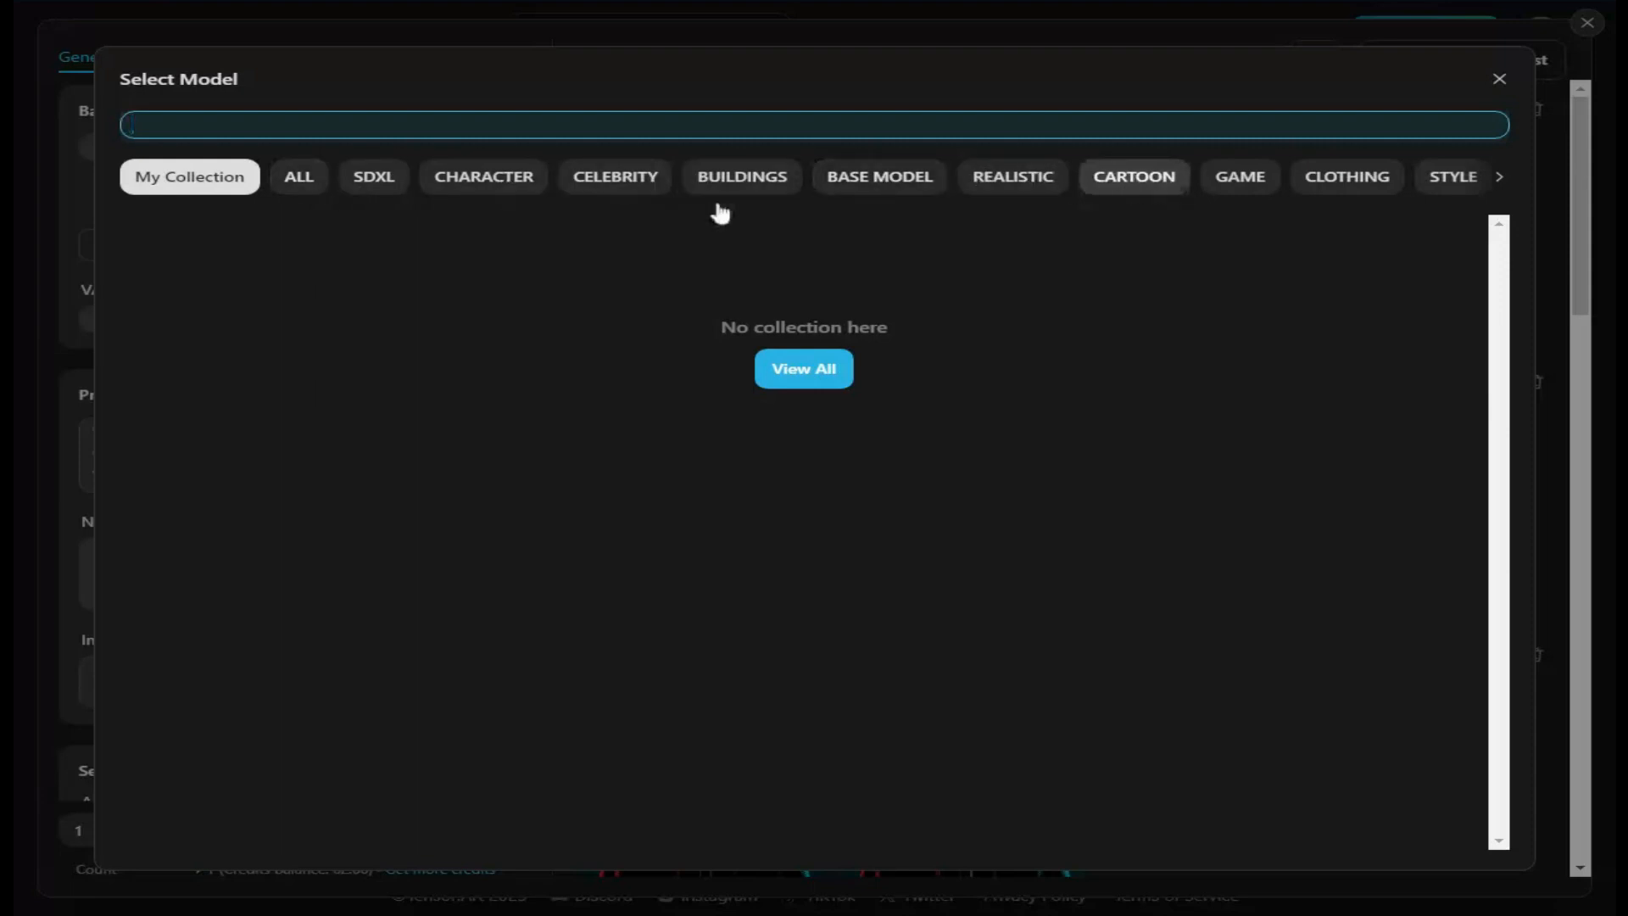
pyautogui.click(382, 190)
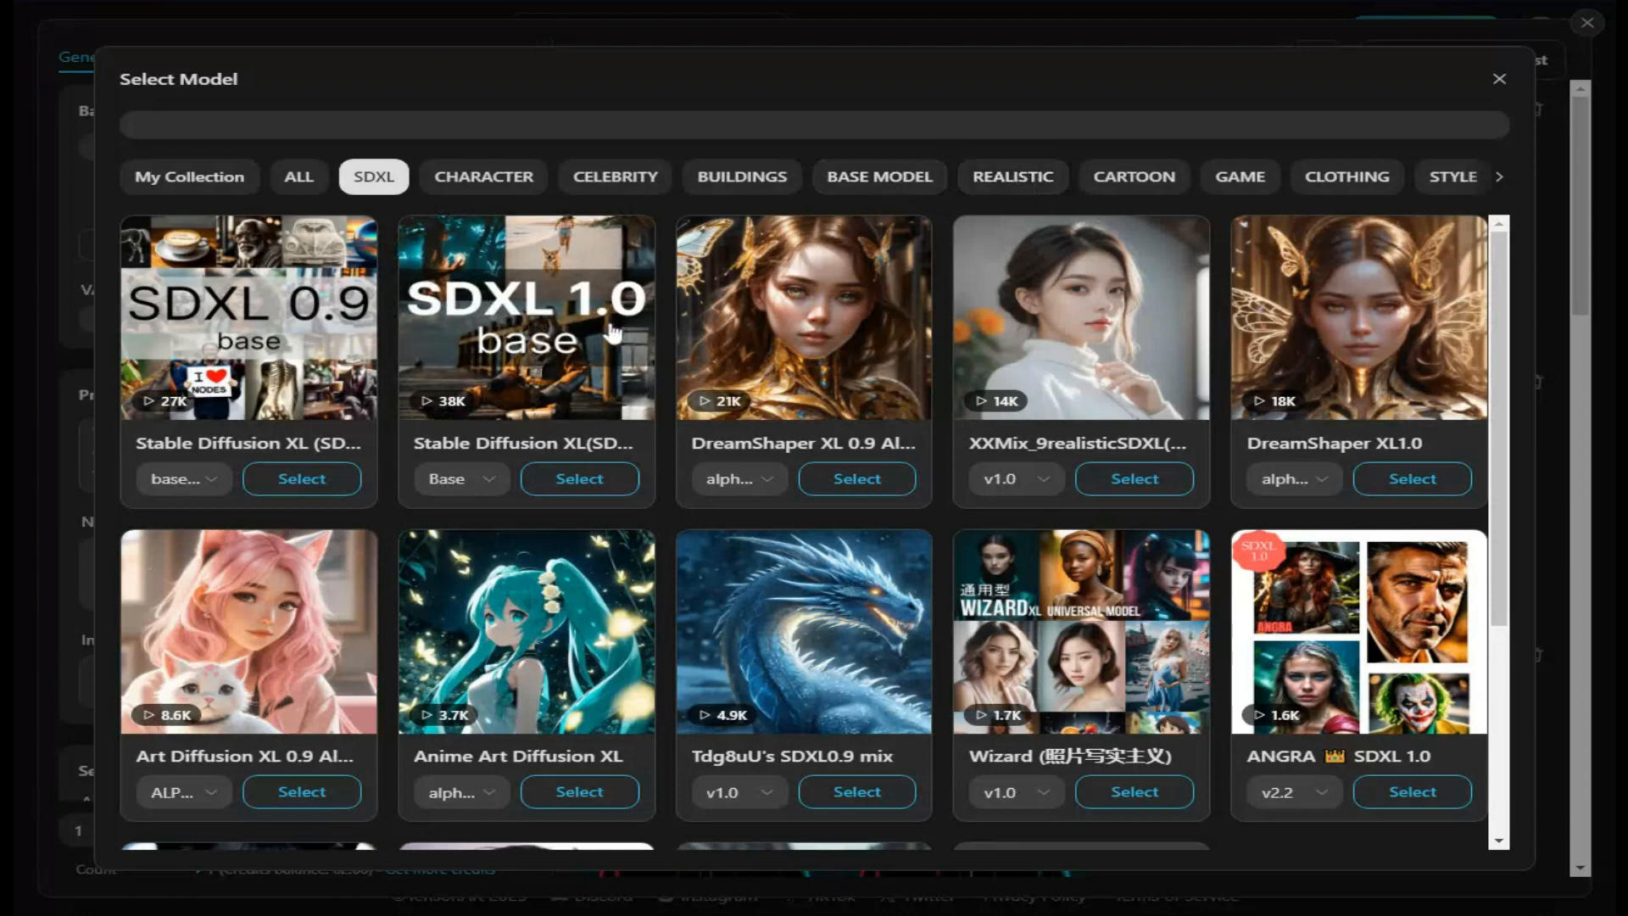
pyautogui.click(490, 488)
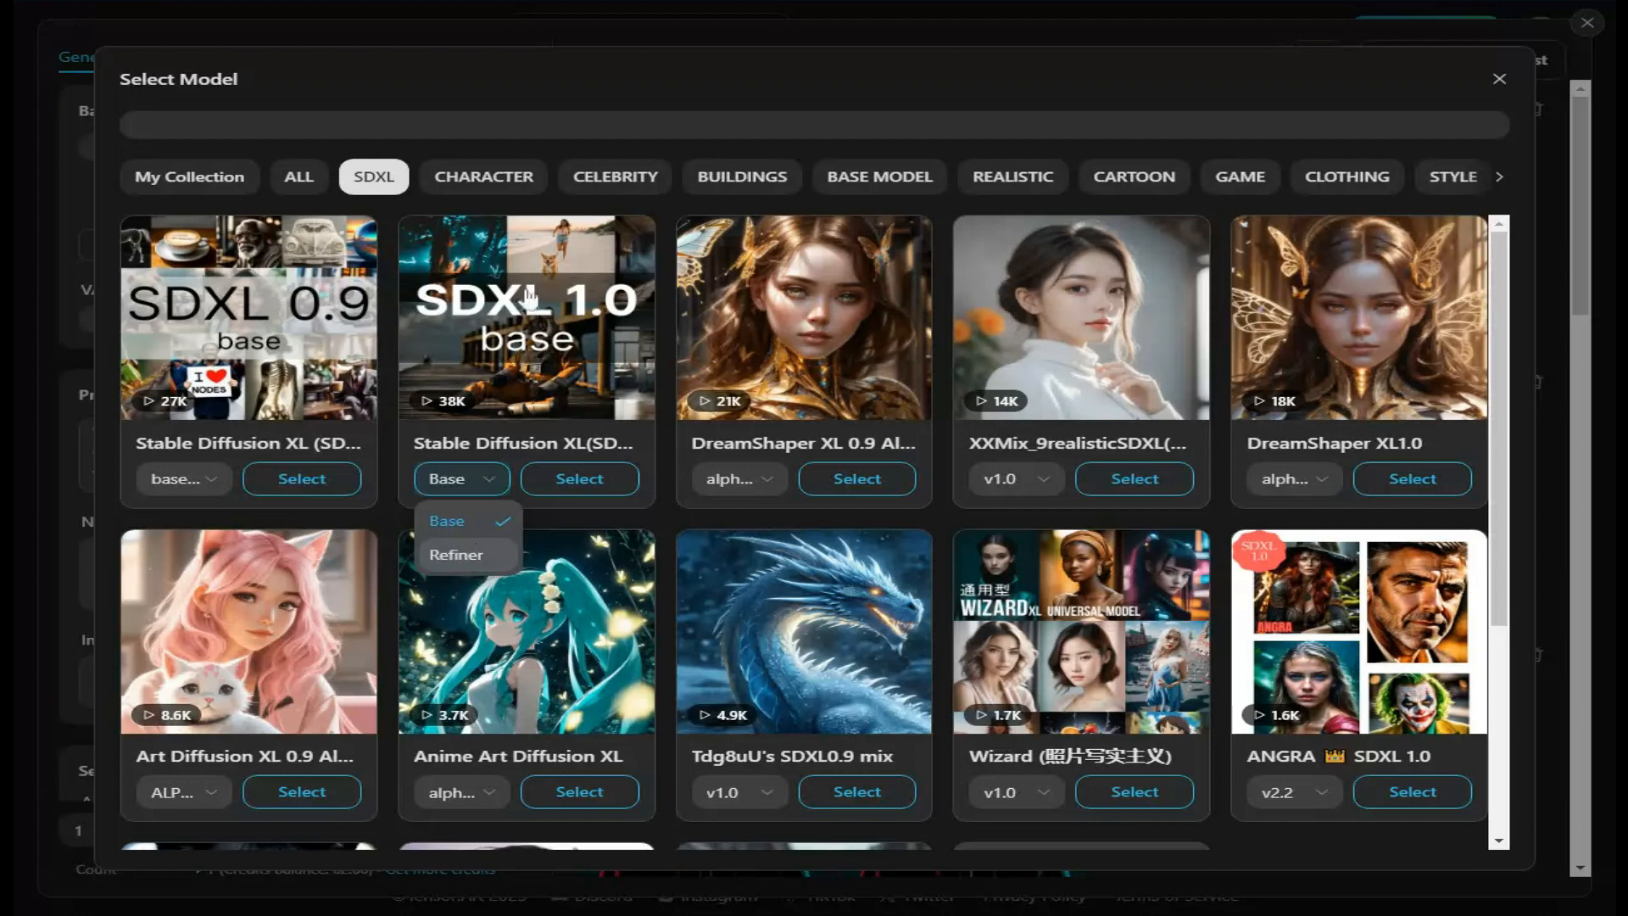
pyautogui.click(483, 556)
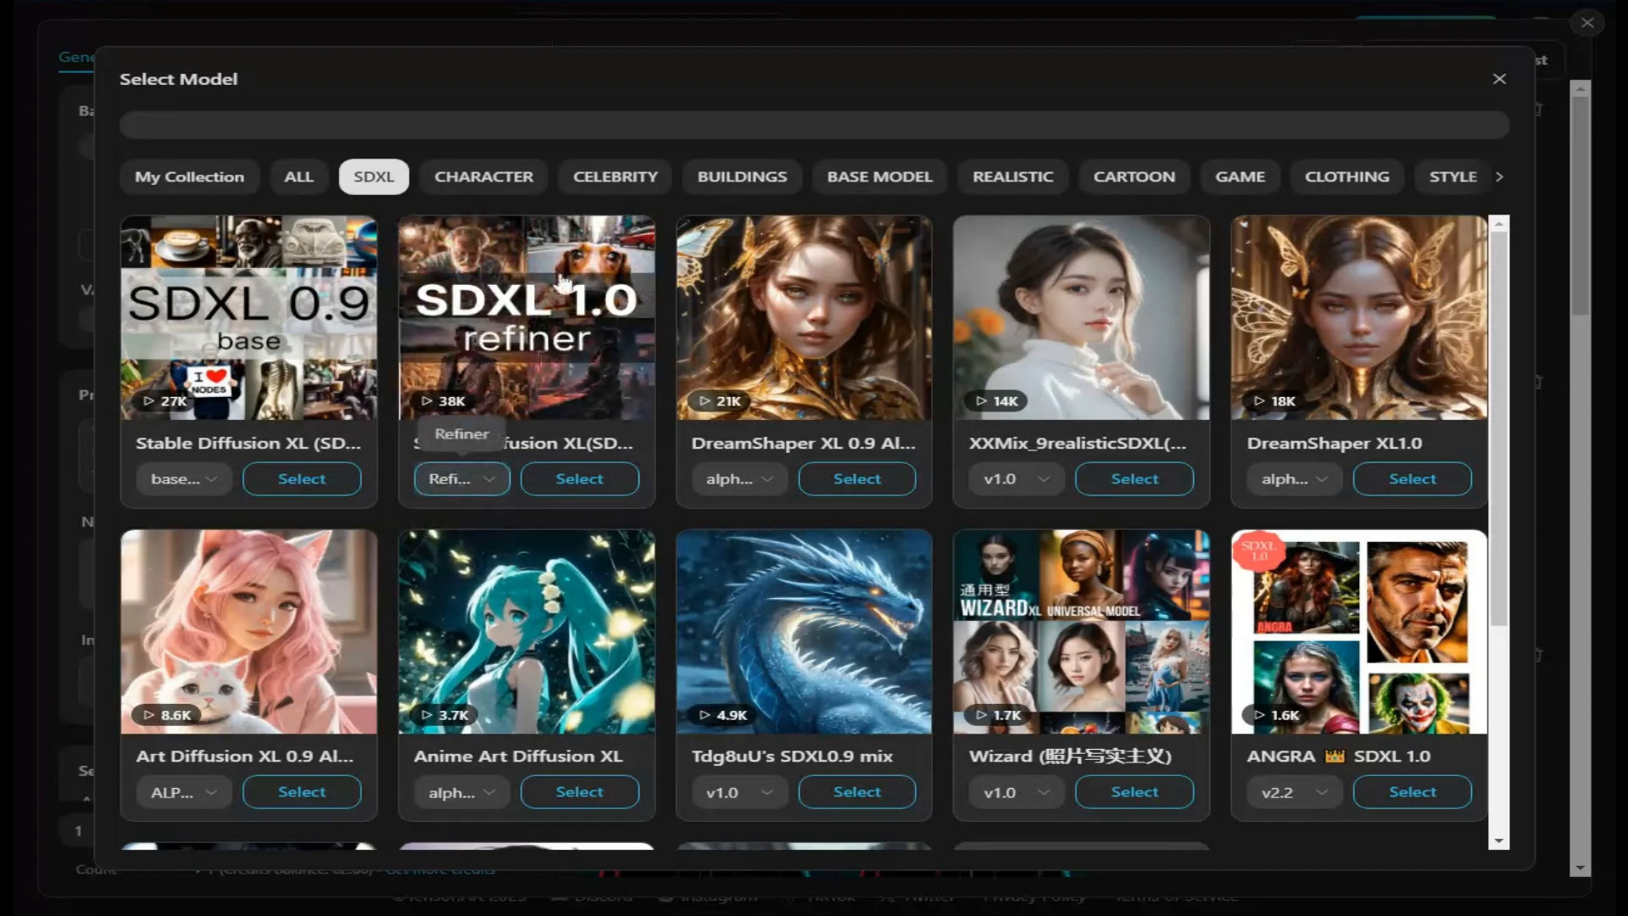
pyautogui.click(525, 329)
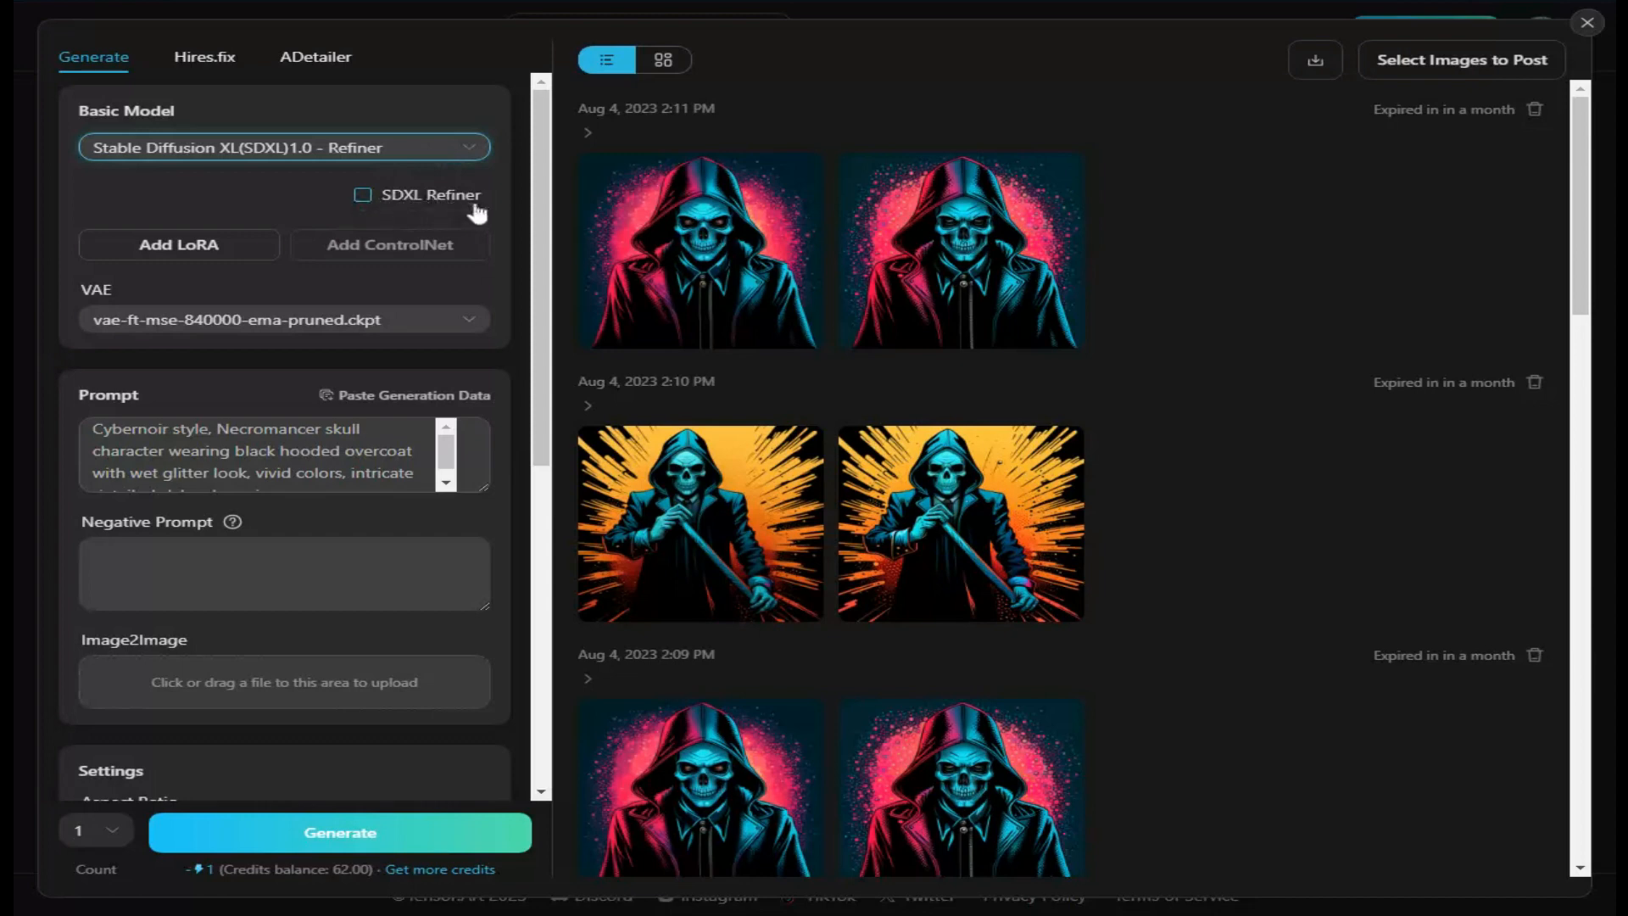
pyautogui.click(362, 196)
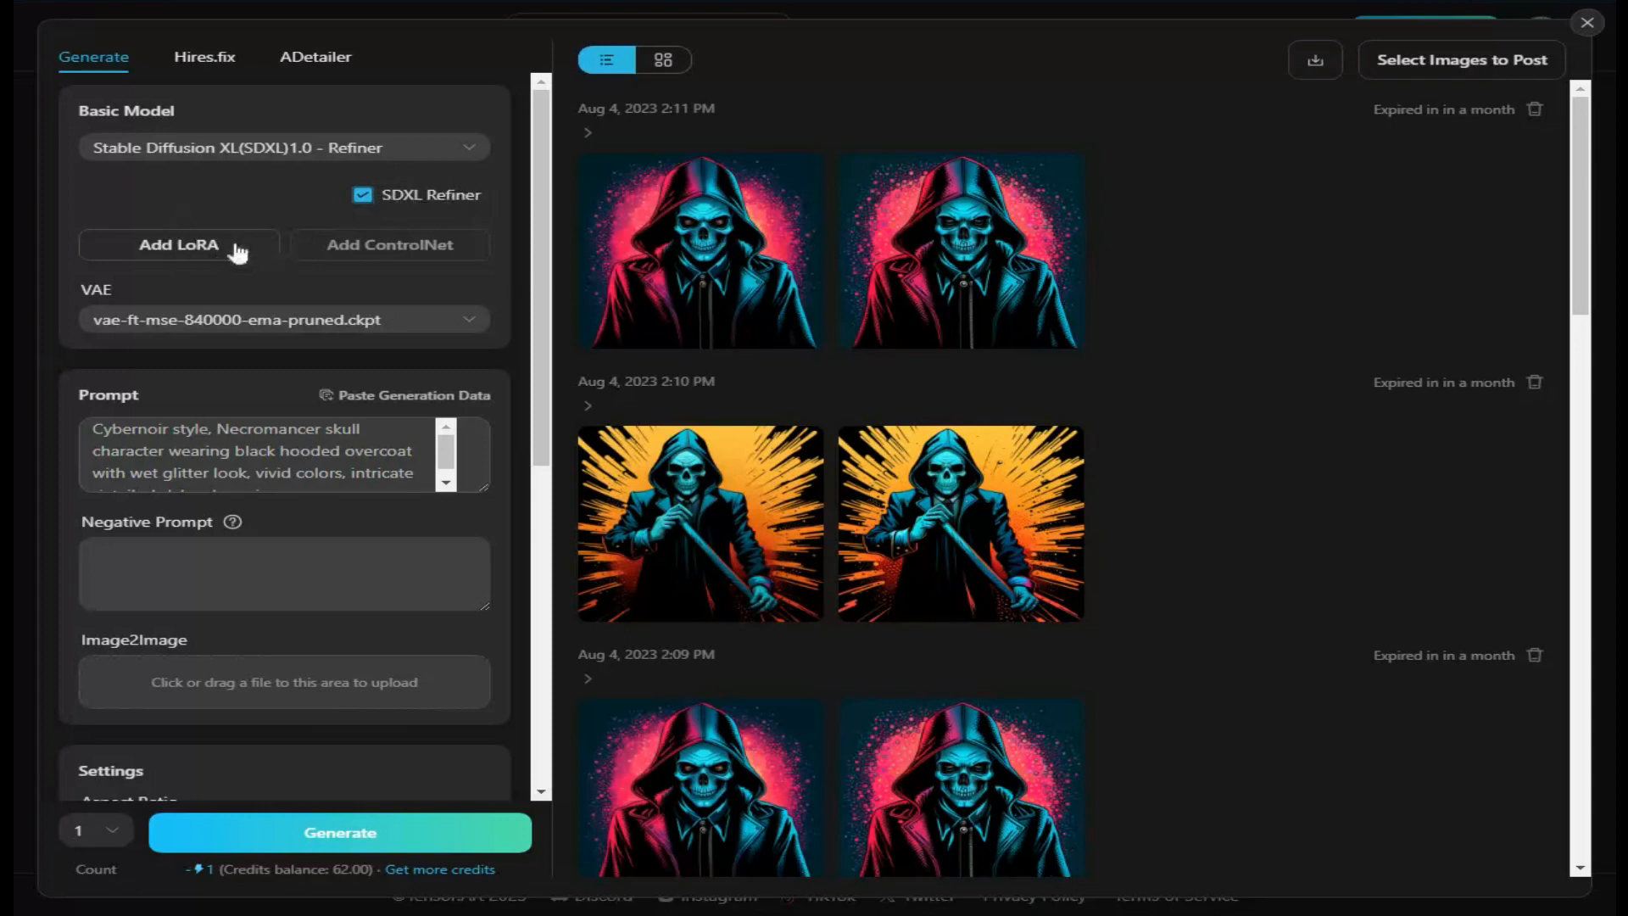
# Add the Greg Rutkowski Inspired Style LoRA (SDXL) v2.0 from the SDXL category.
pyautogui.click(213, 249)
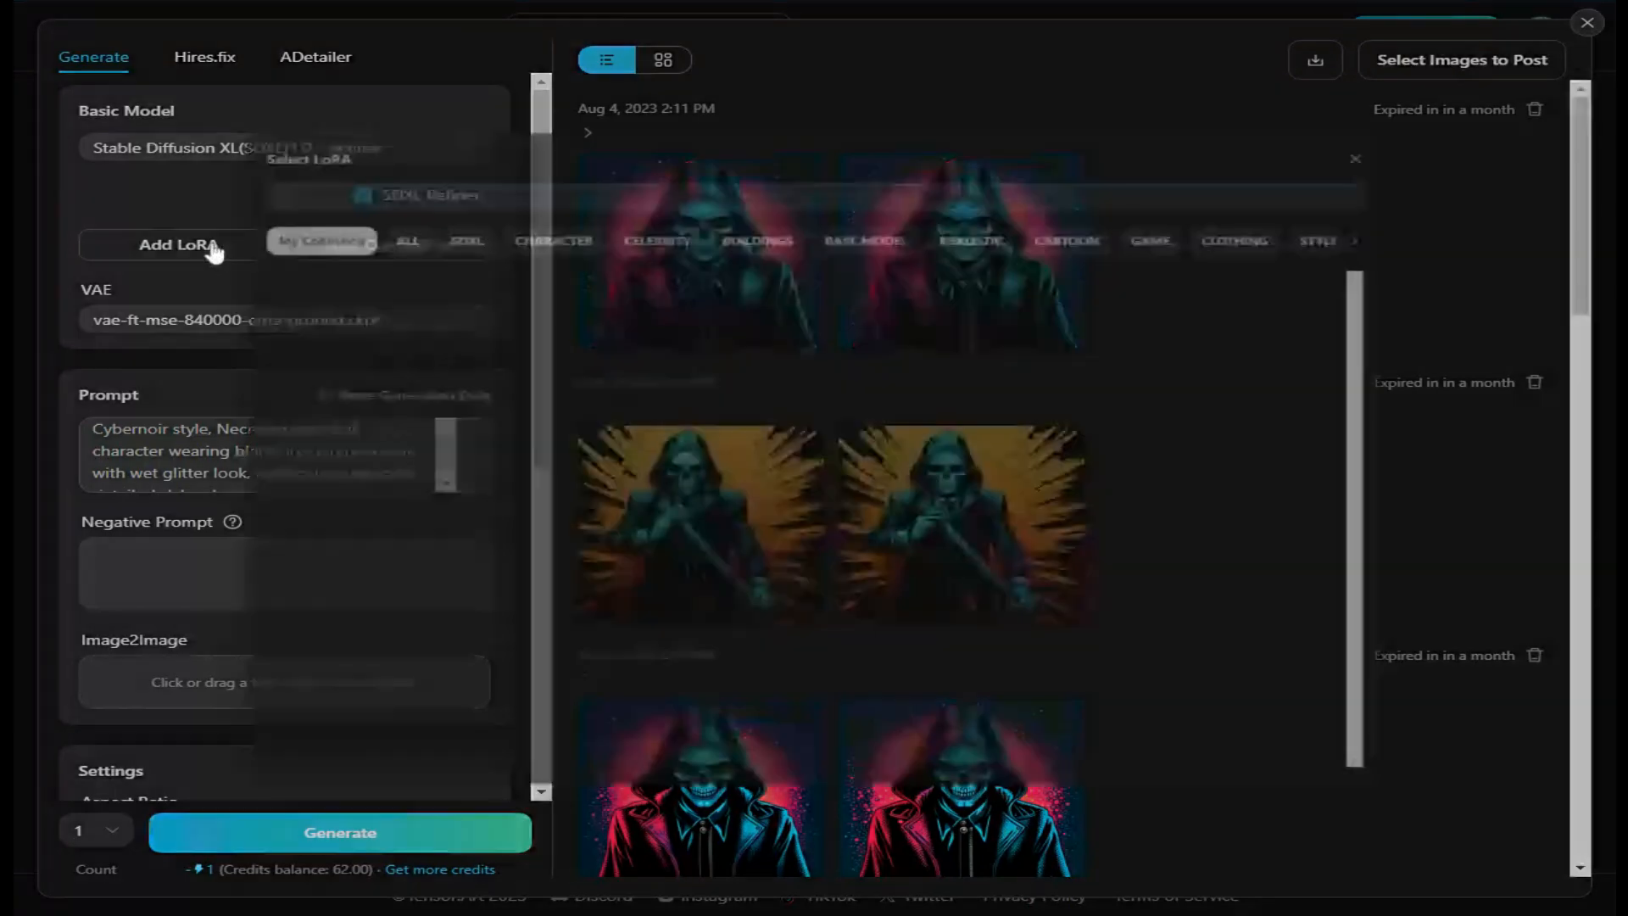
pyautogui.click(379, 185)
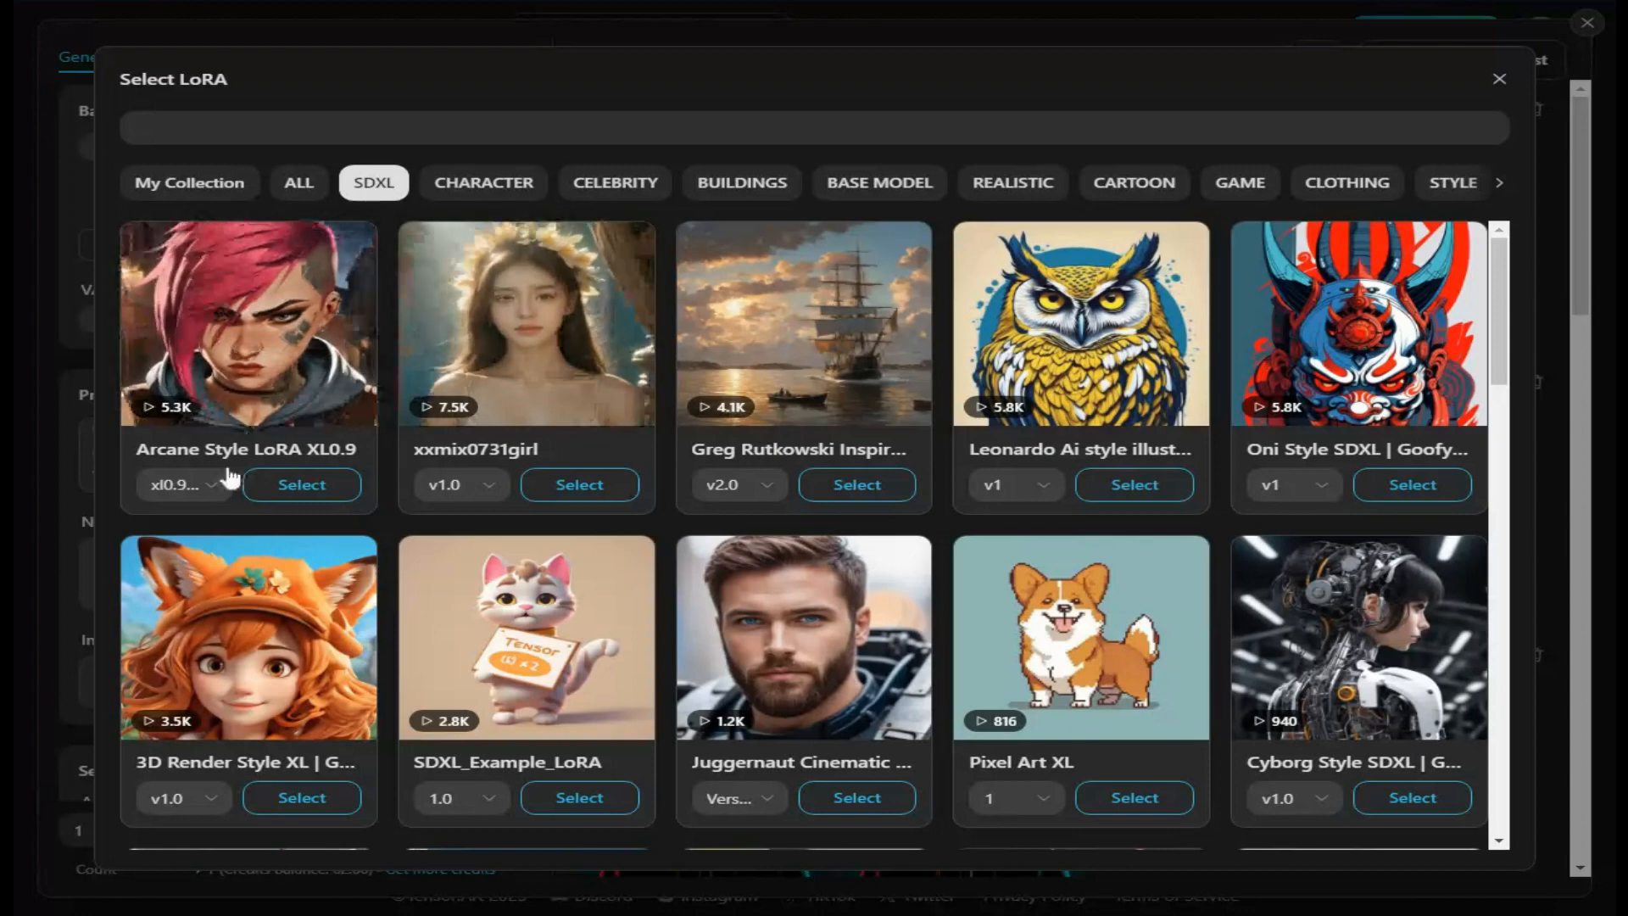
pyautogui.click(212, 491)
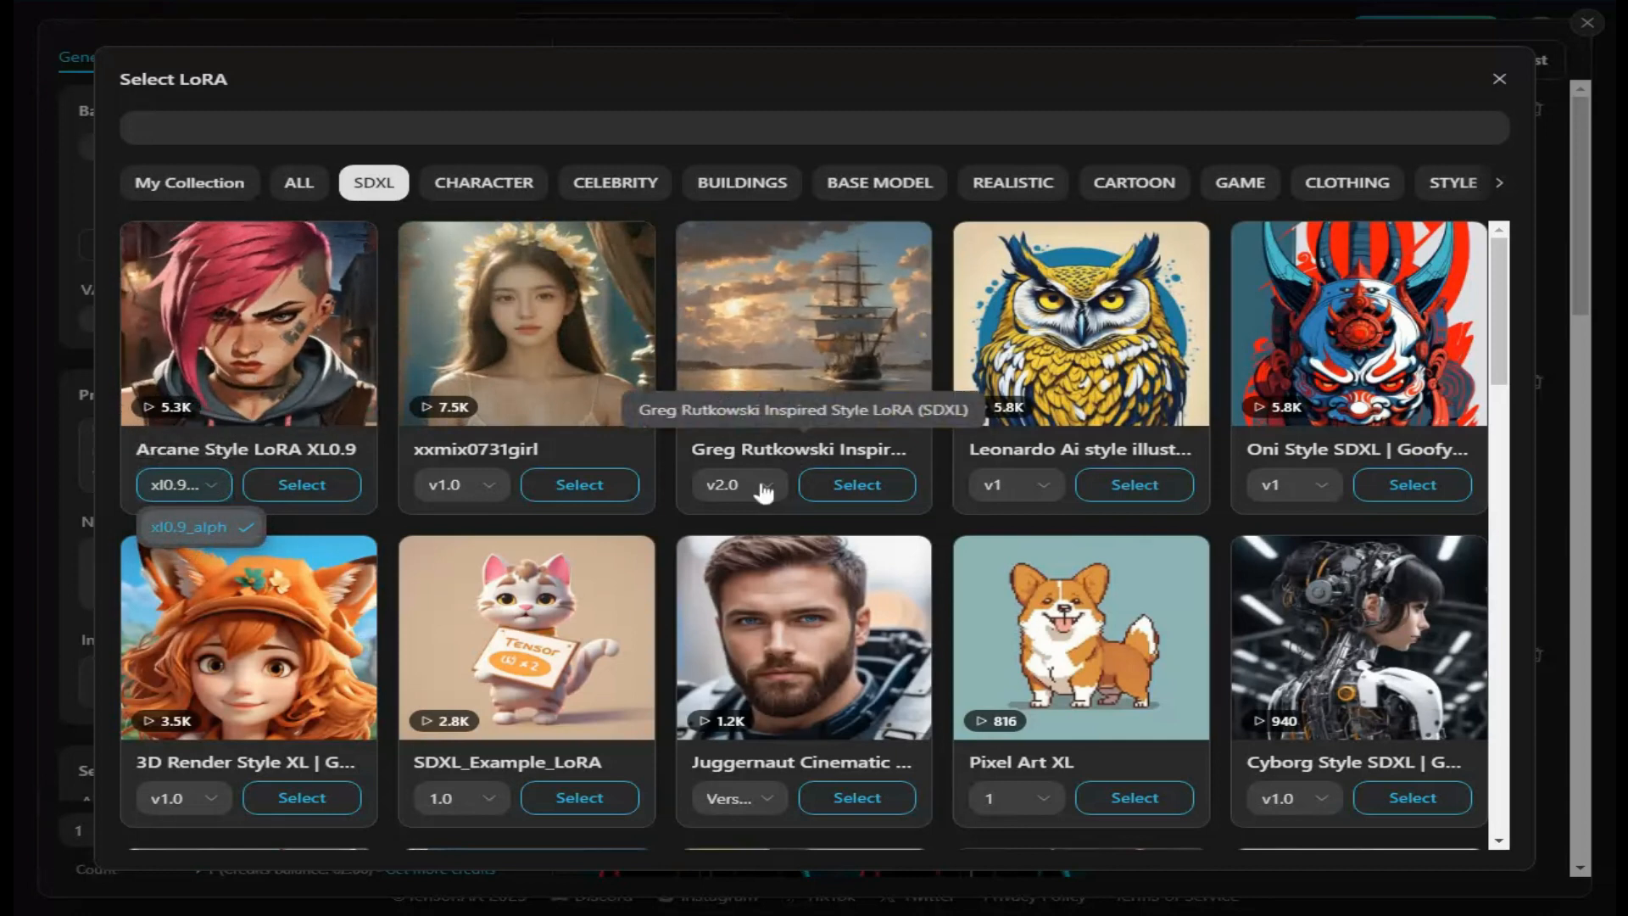
pyautogui.click(776, 490)
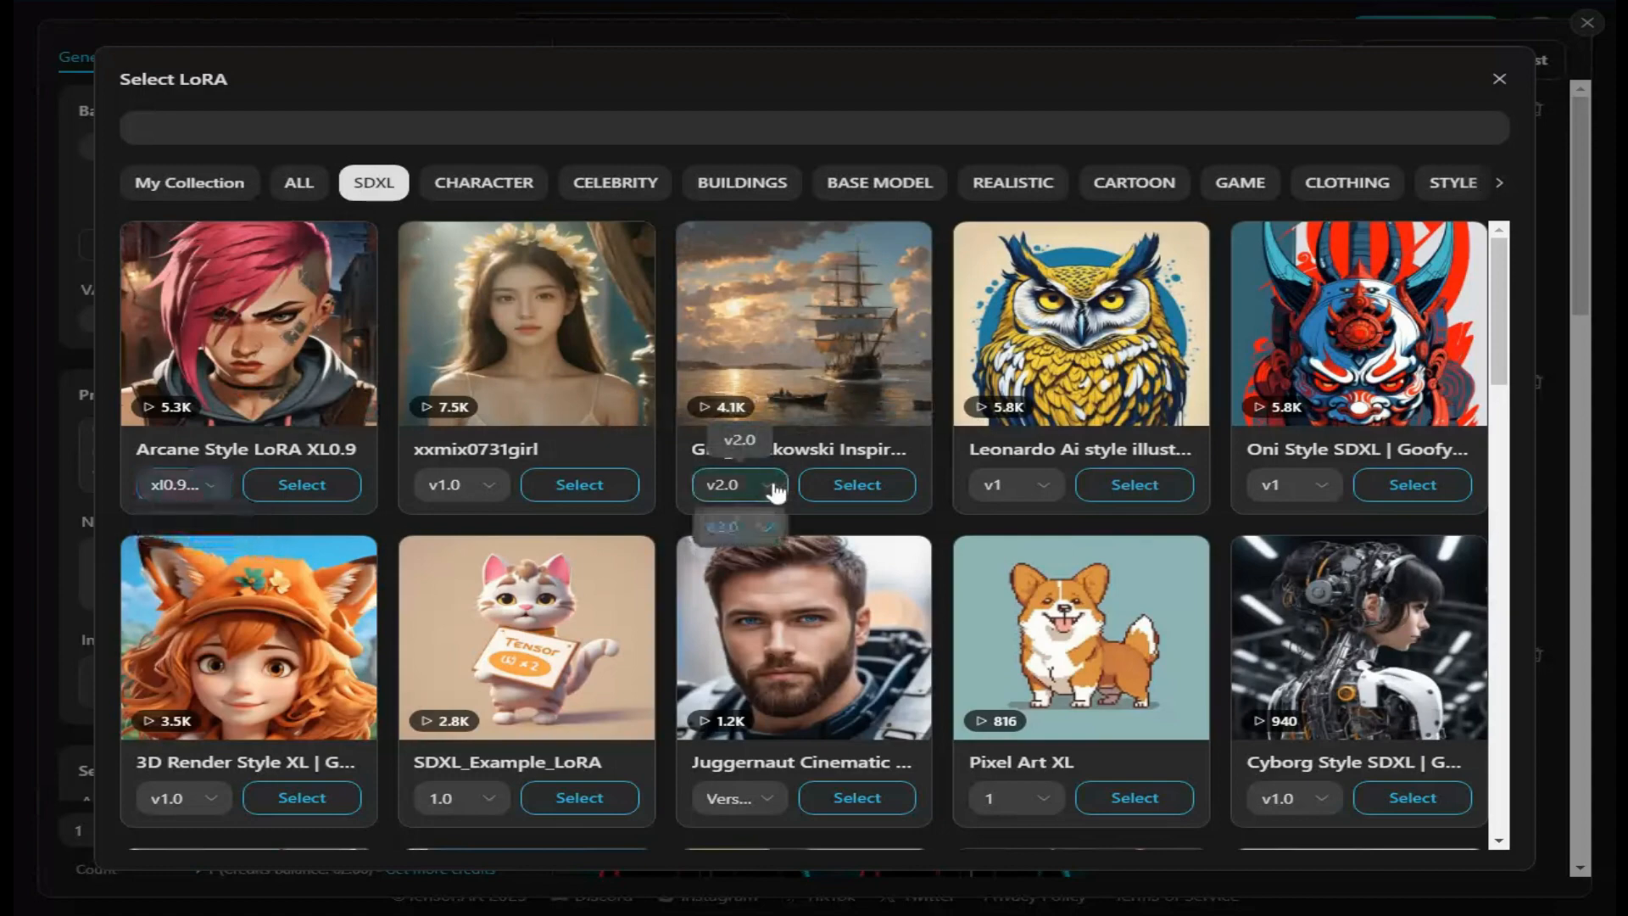
pyautogui.click(833, 354)
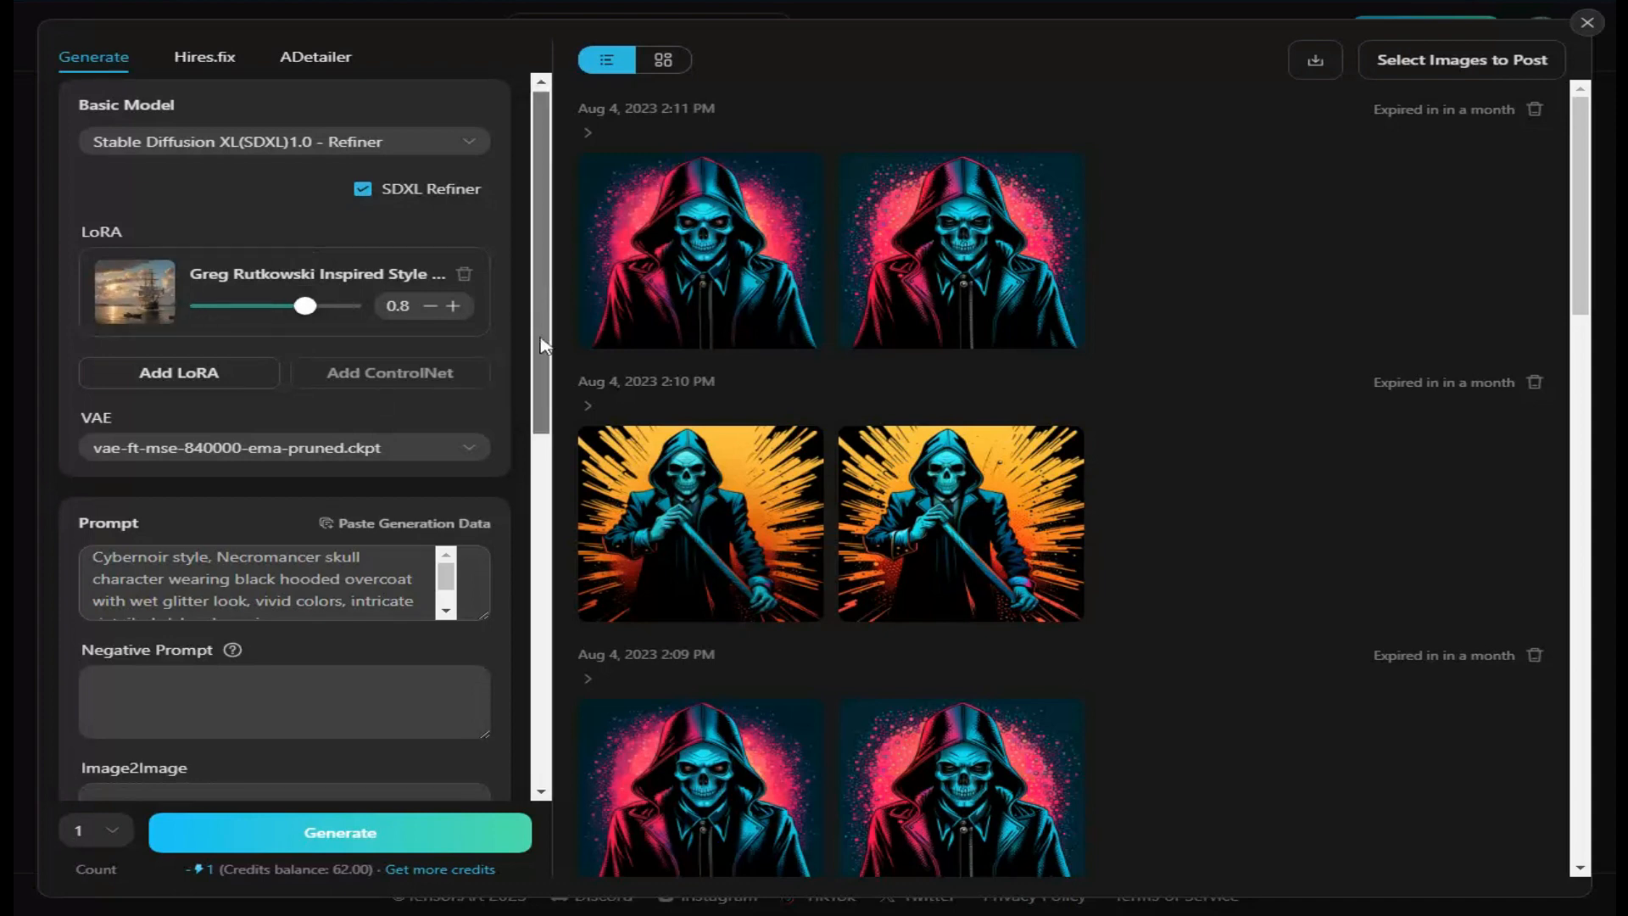
# Set the VAE to vae-ft-mse-840000-ema-pruned.ckpt.
pyautogui.scroll(-3, 109, 266)
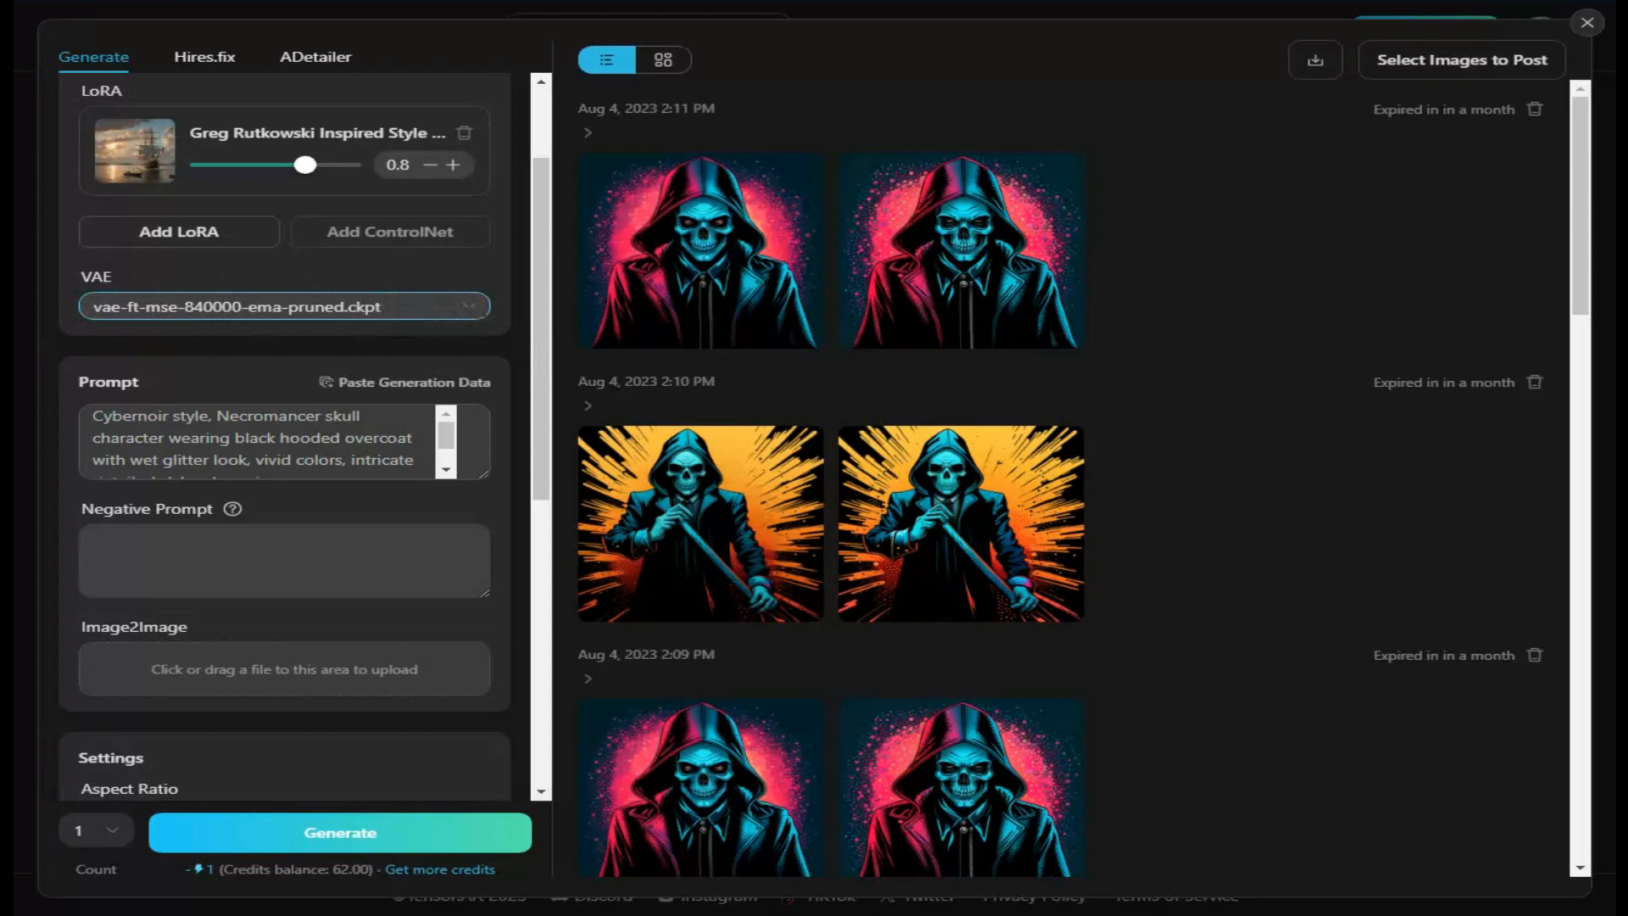
pyautogui.click(470, 308)
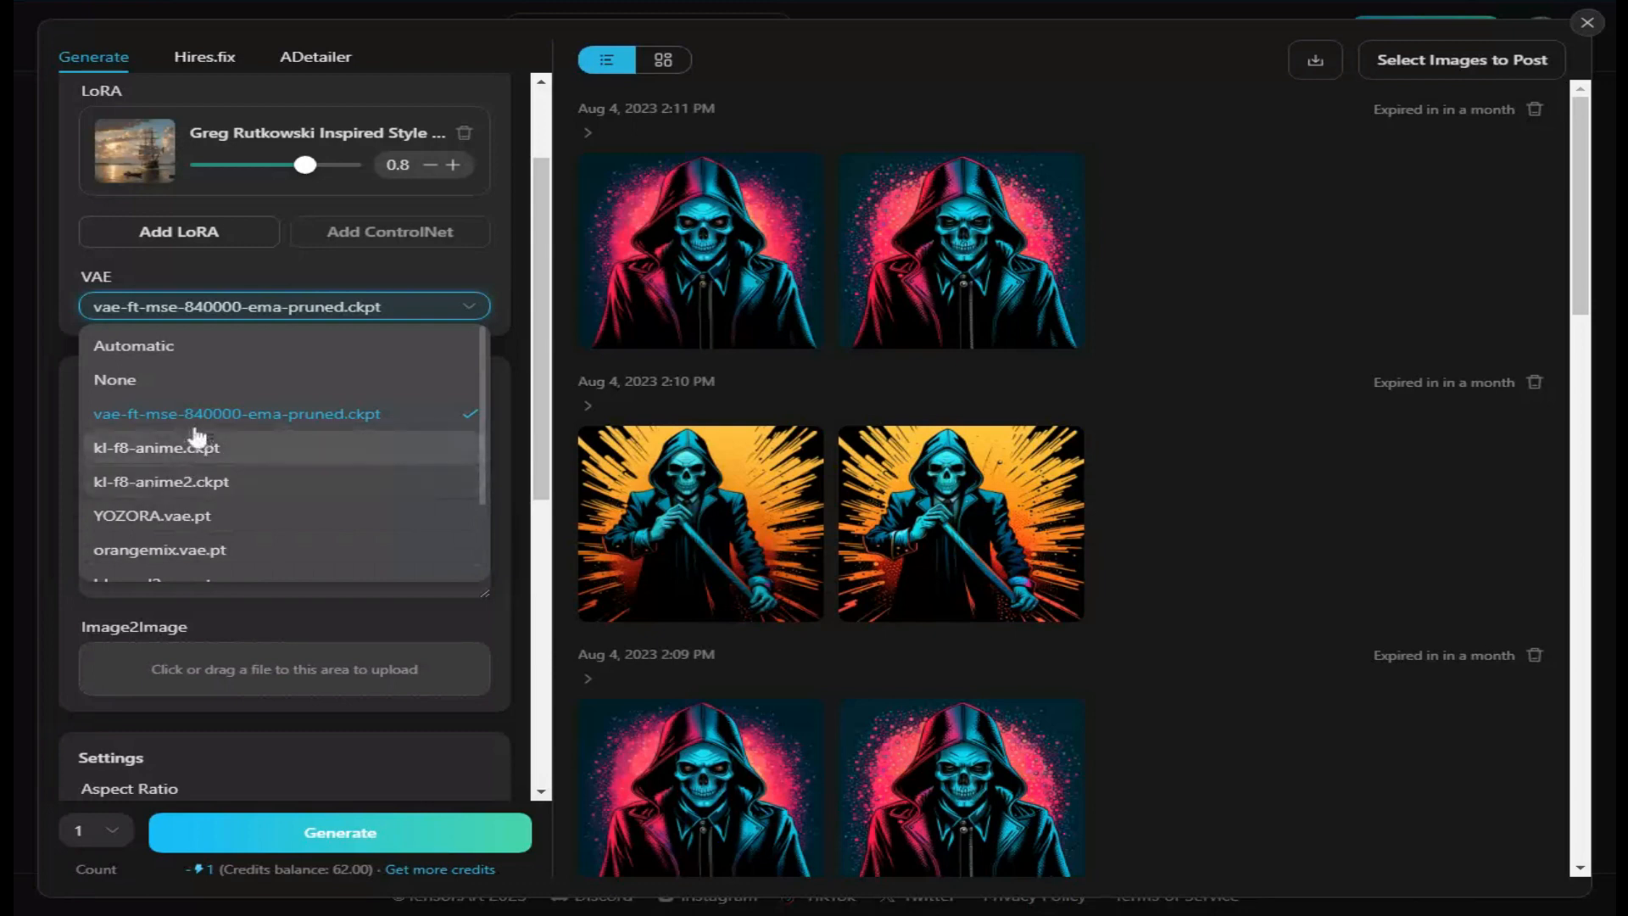
pyautogui.click(286, 421)
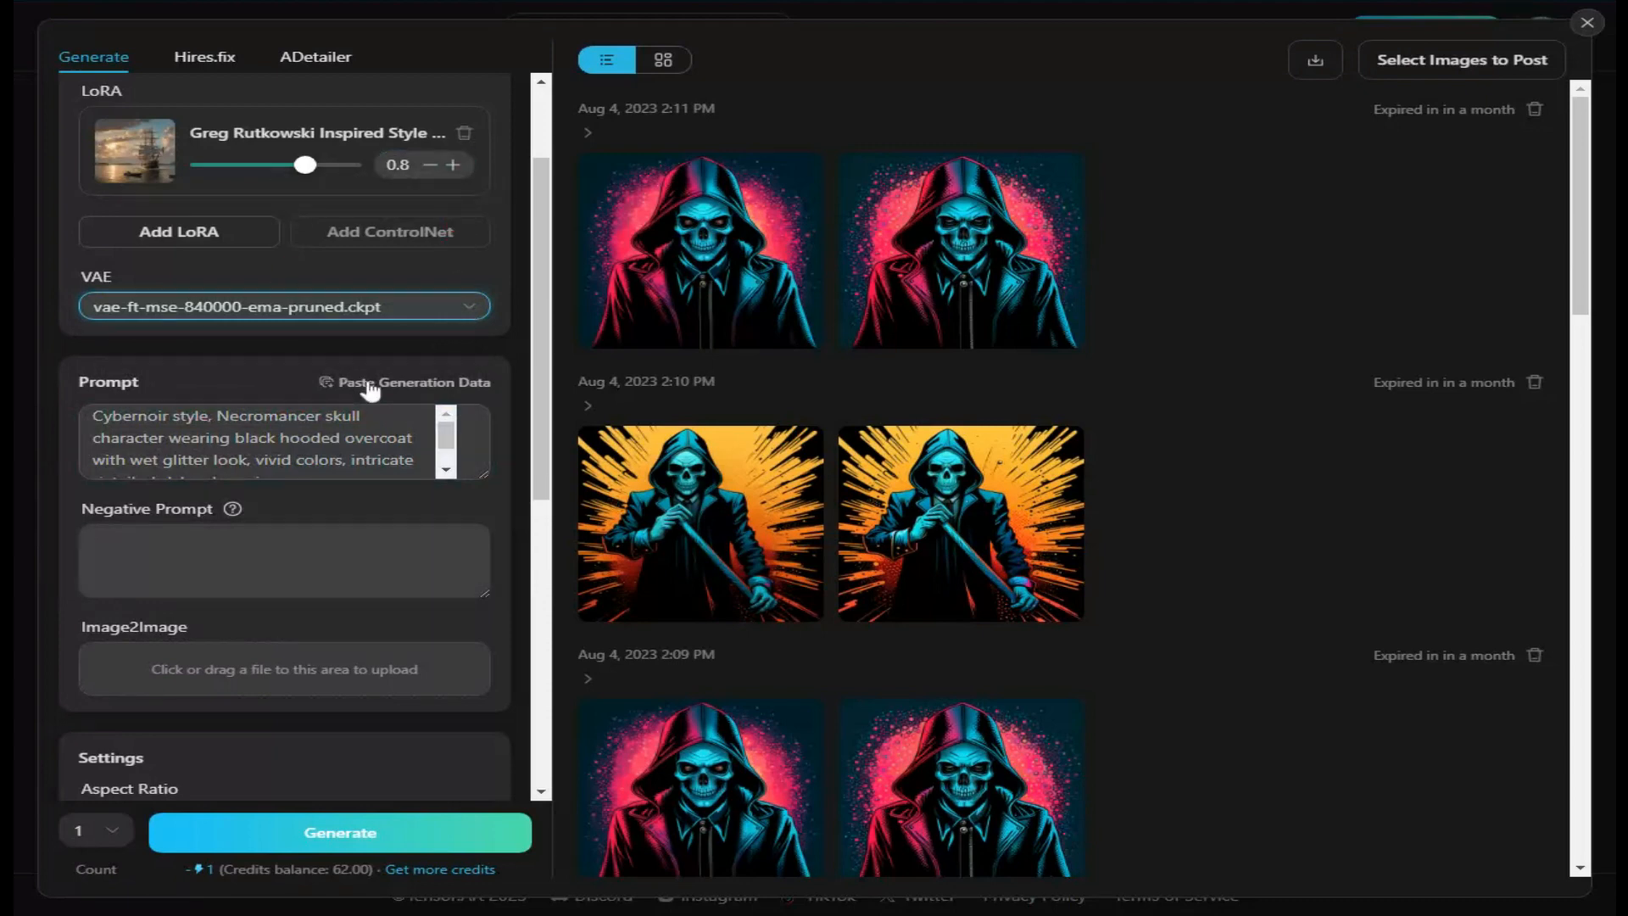
# Read the rest of the prompt text and examine the embeddings offered for the negative prompt.
pyautogui.moveTo(447, 437); pyautogui.dragTo(448, 467)
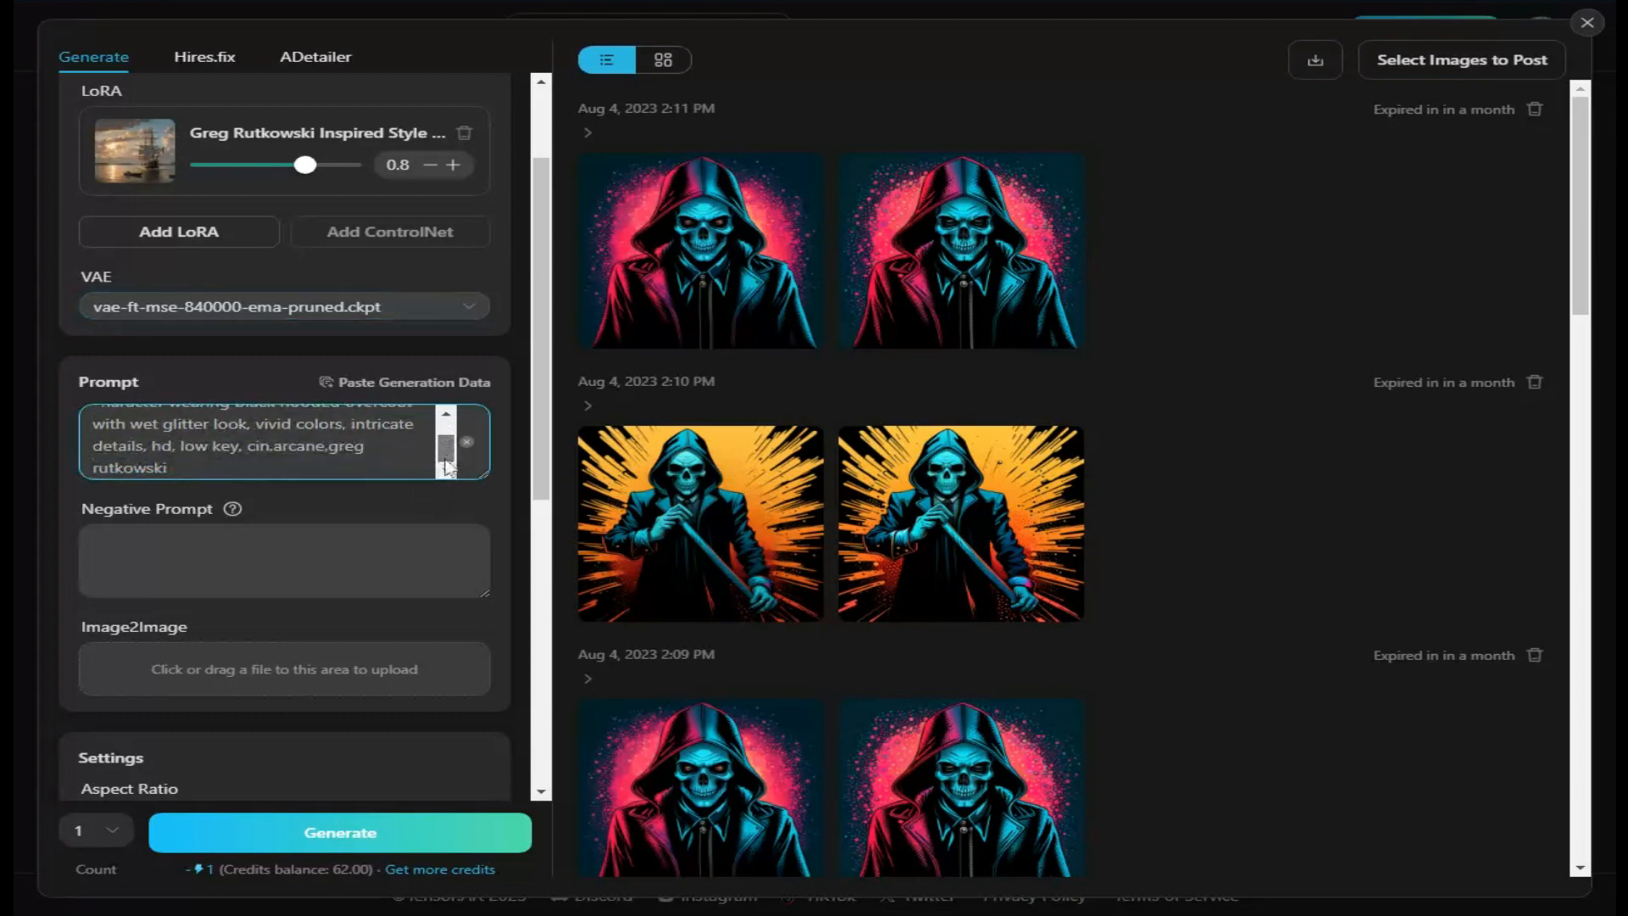
pyautogui.moveTo(445, 443); pyautogui.dragTo(446, 459)
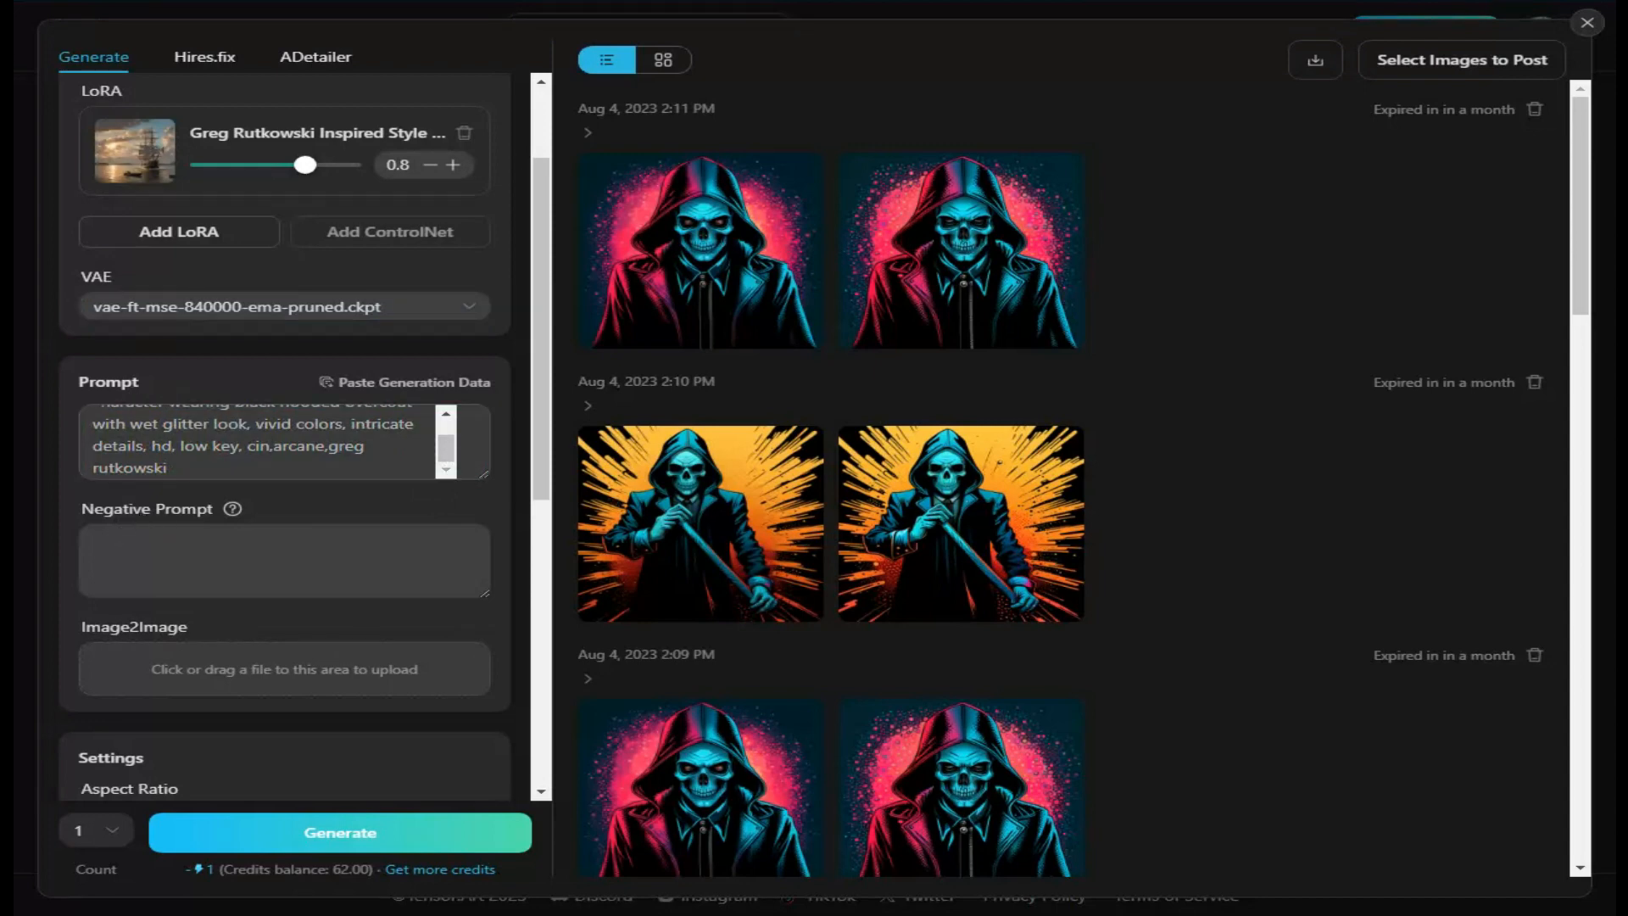
pyautogui.click(146, 542)
pyautogui.moveTo(229, 513)
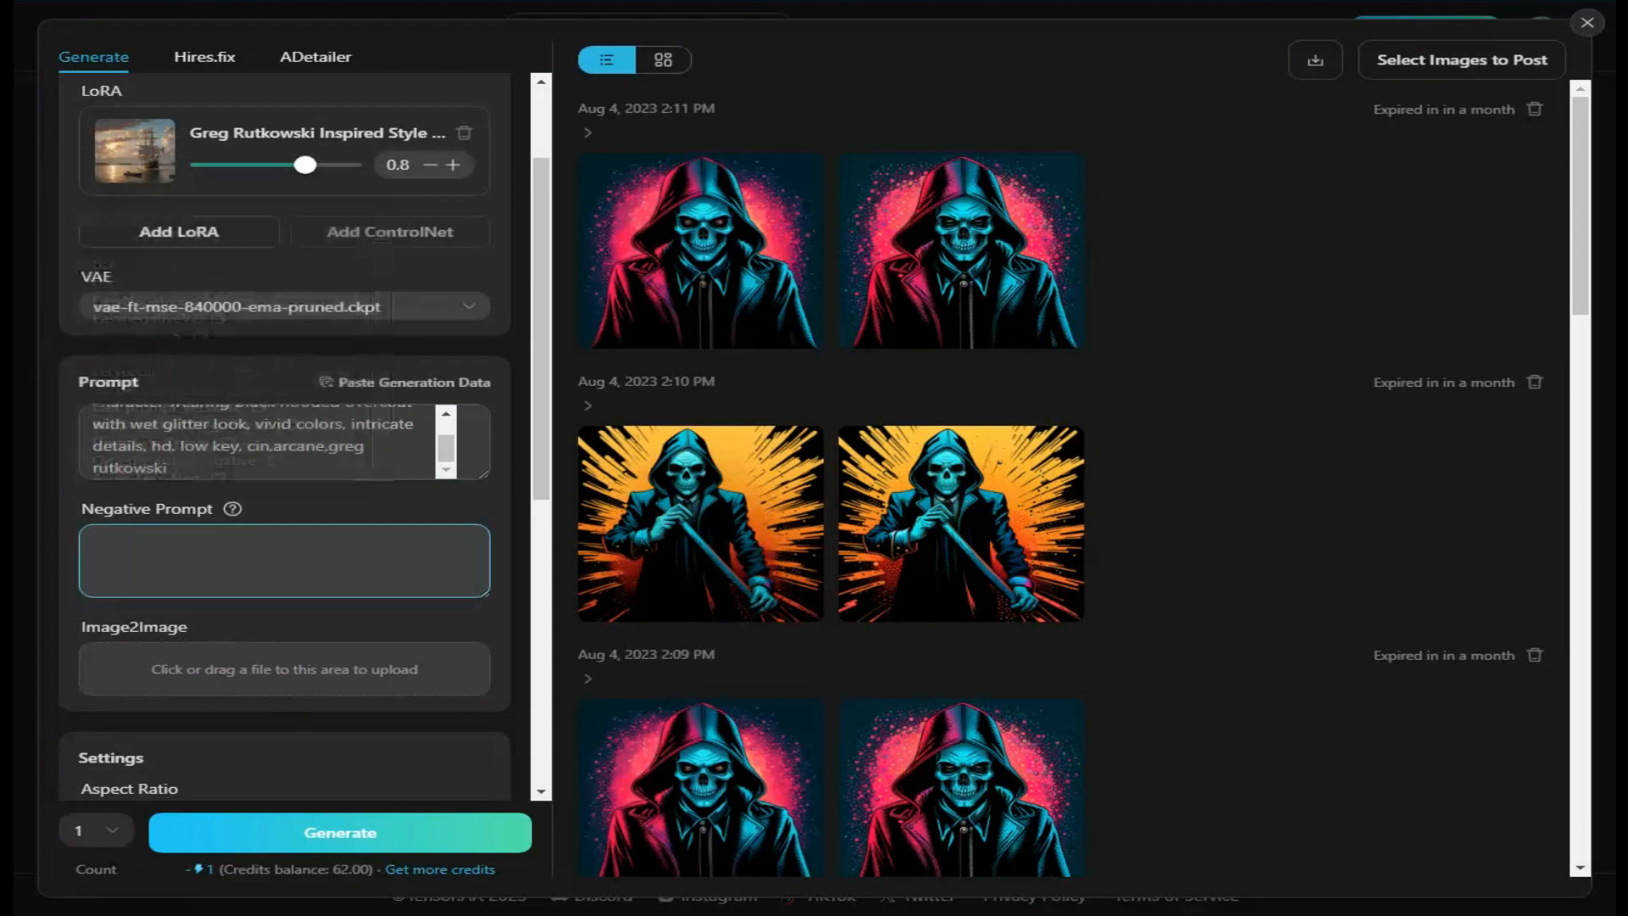
pyautogui.moveTo(230, 511)
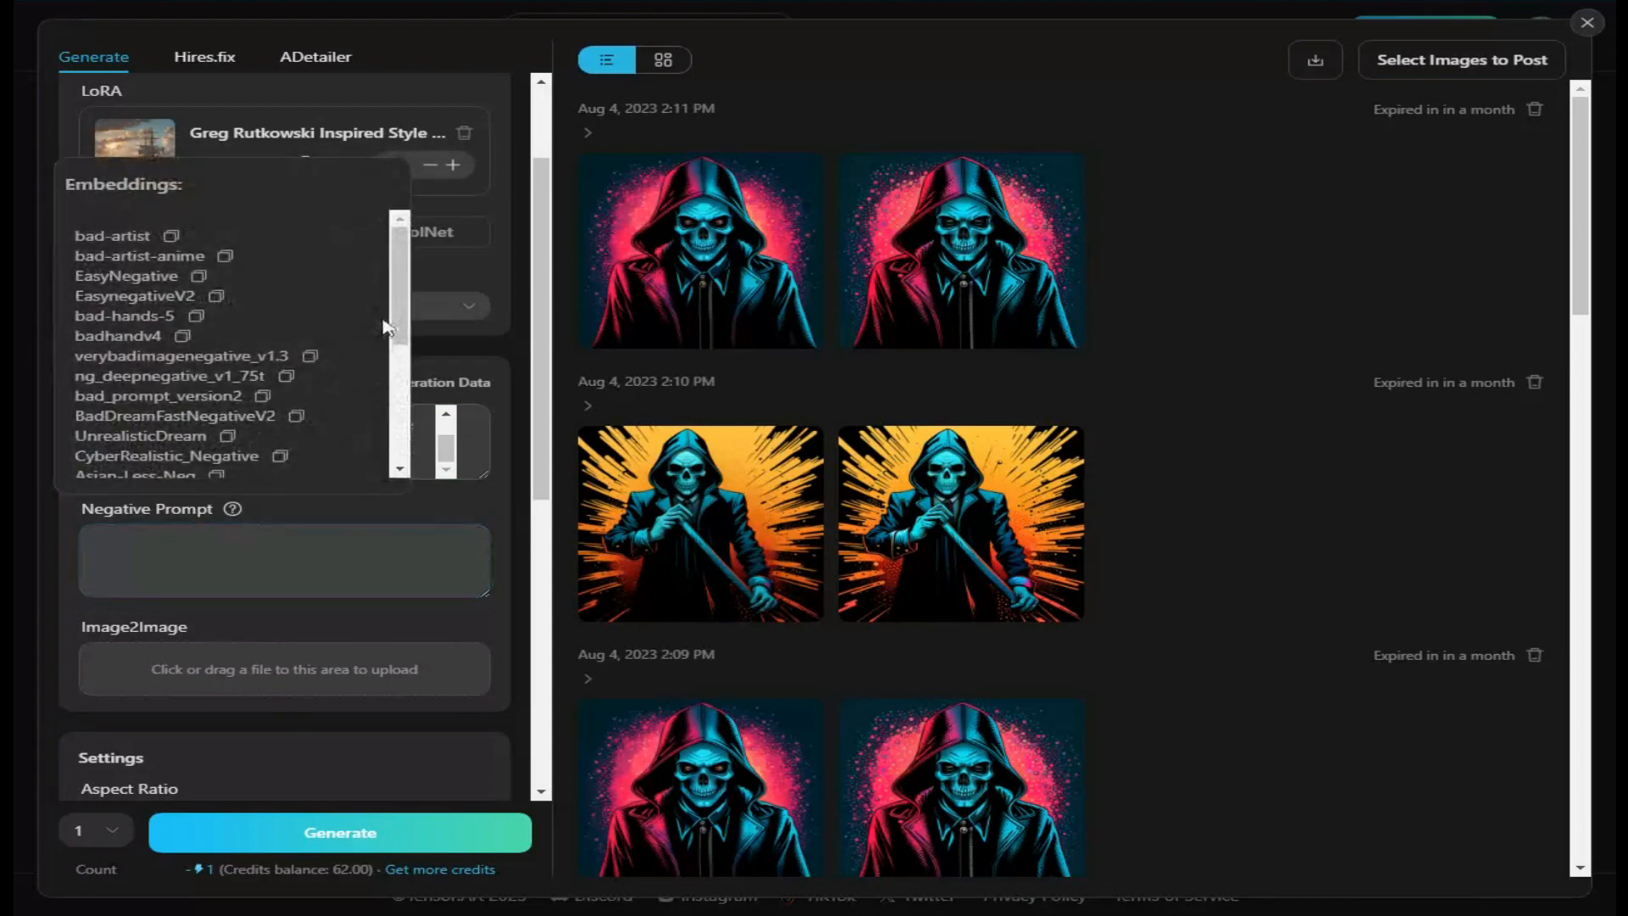
pyautogui.moveTo(397, 294); pyautogui.dragTo(402, 420)
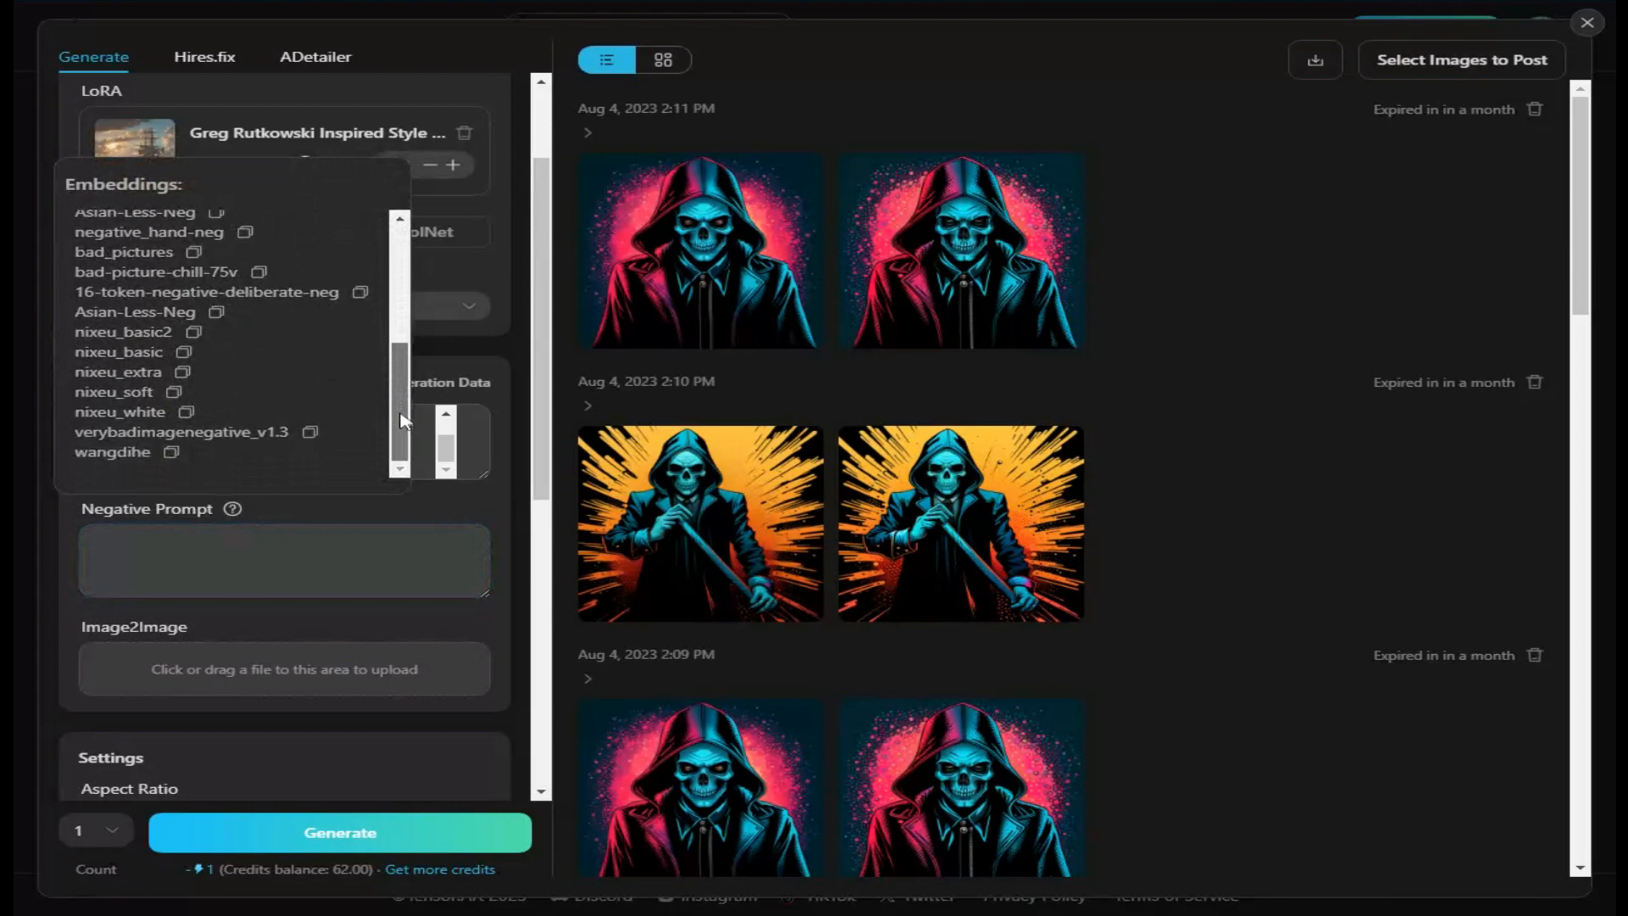
pyautogui.click(327, 530)
# Try the Square, Landscape and Portrait aspect ratio presets, and return to the custom aspect ratio.
pyautogui.scroll(-3, 274, 464)
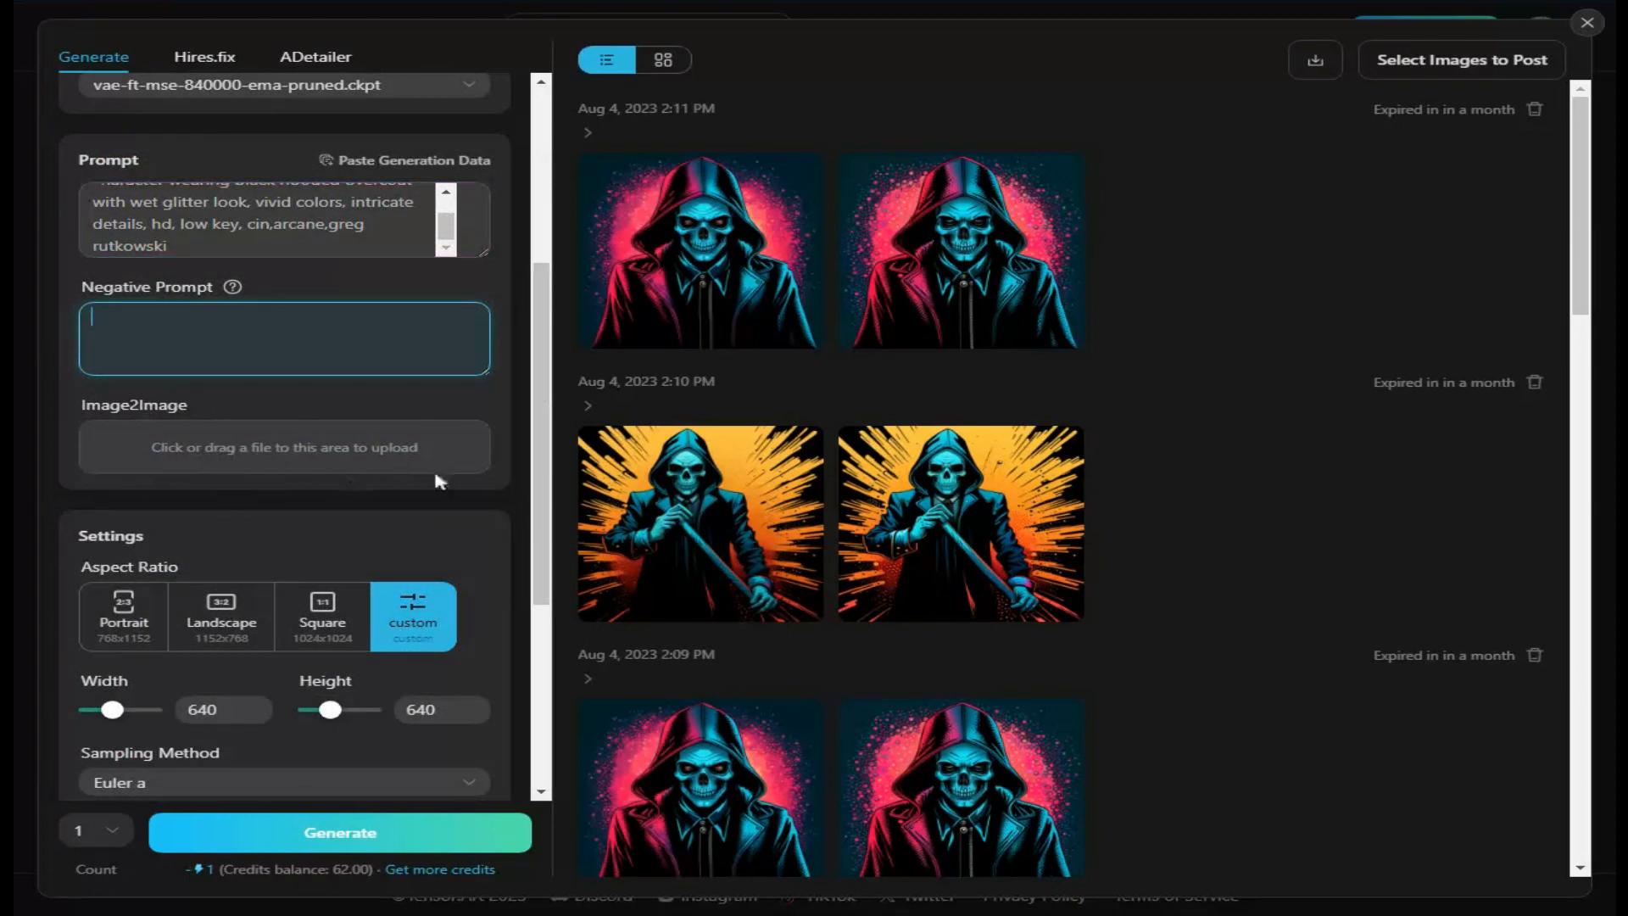
pyautogui.scroll(-3, 547, 334)
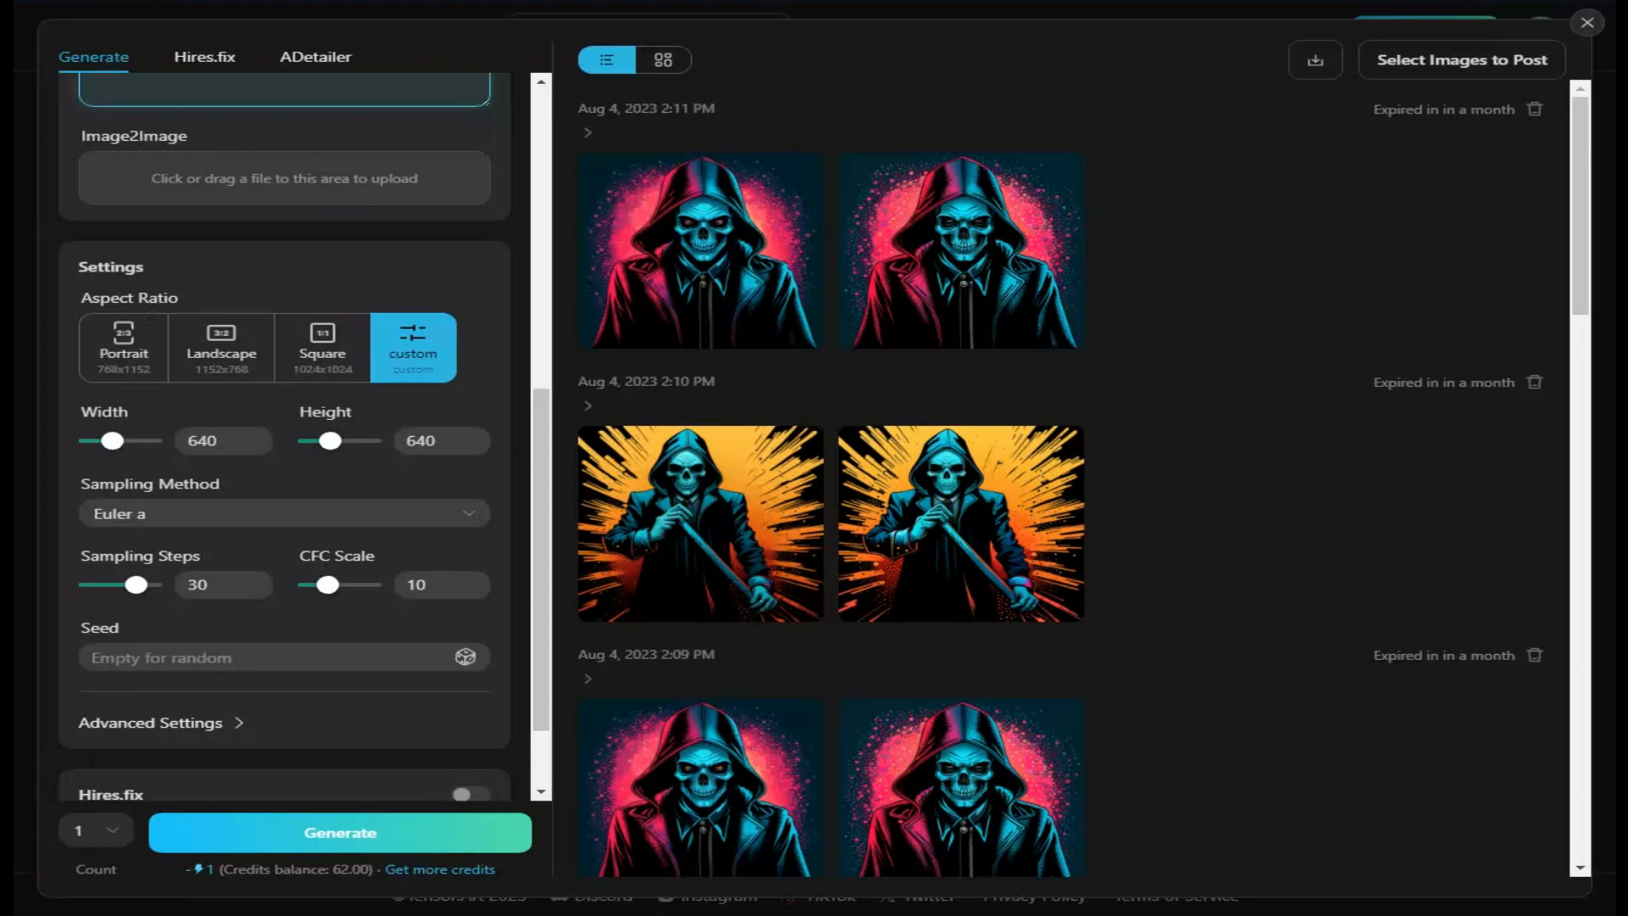
pyautogui.click(358, 356)
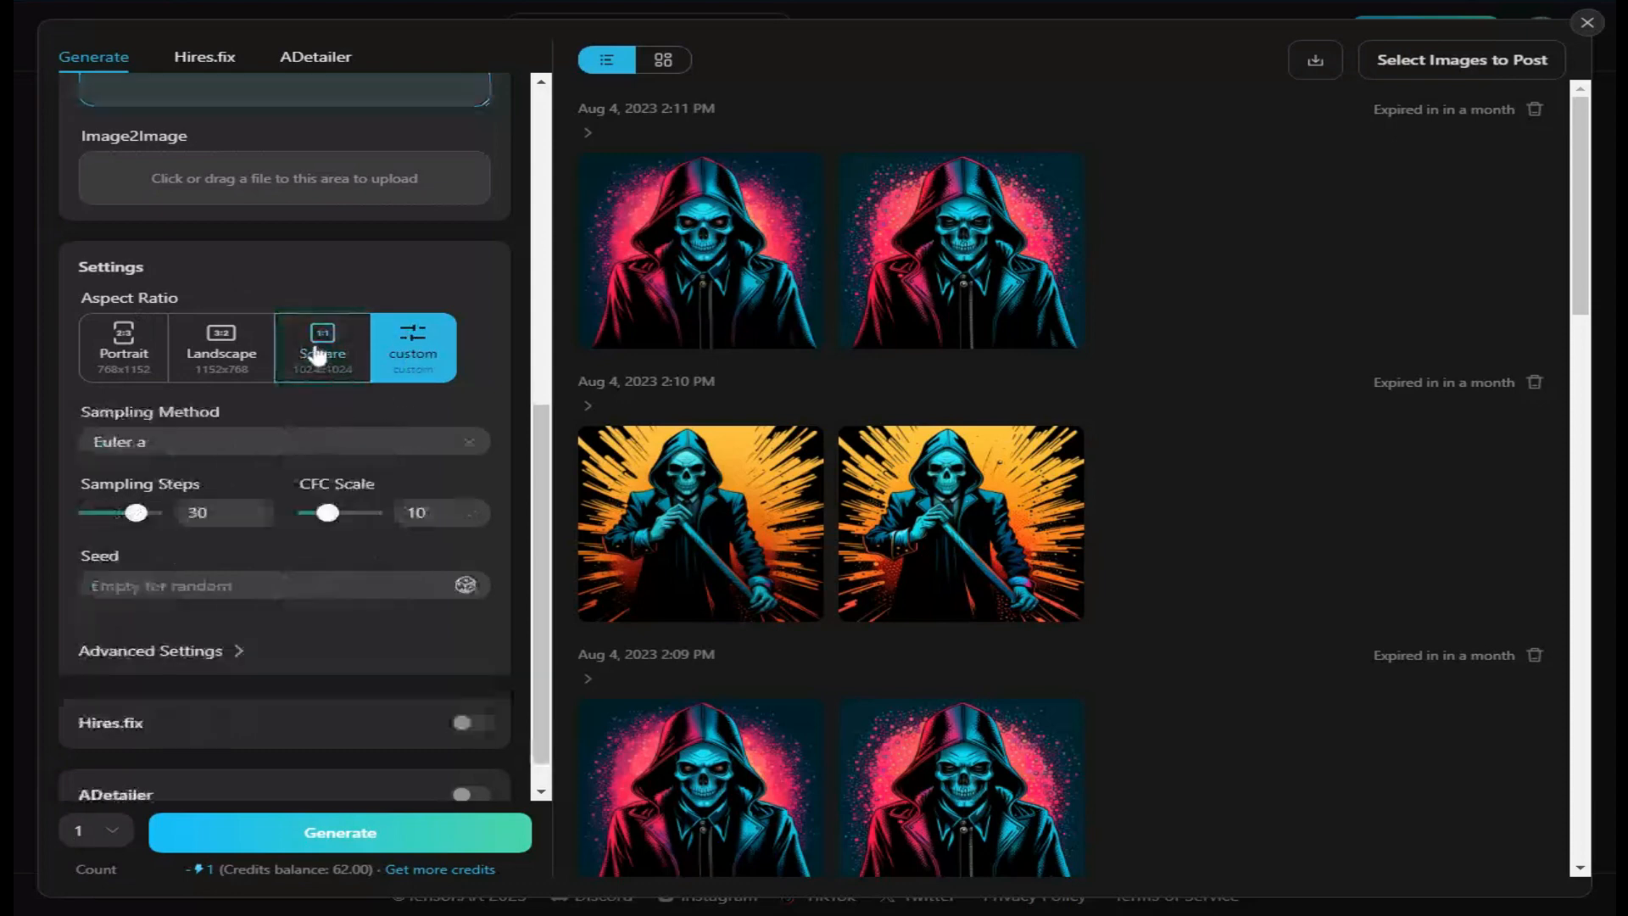
pyautogui.click(212, 354)
pyautogui.click(121, 339)
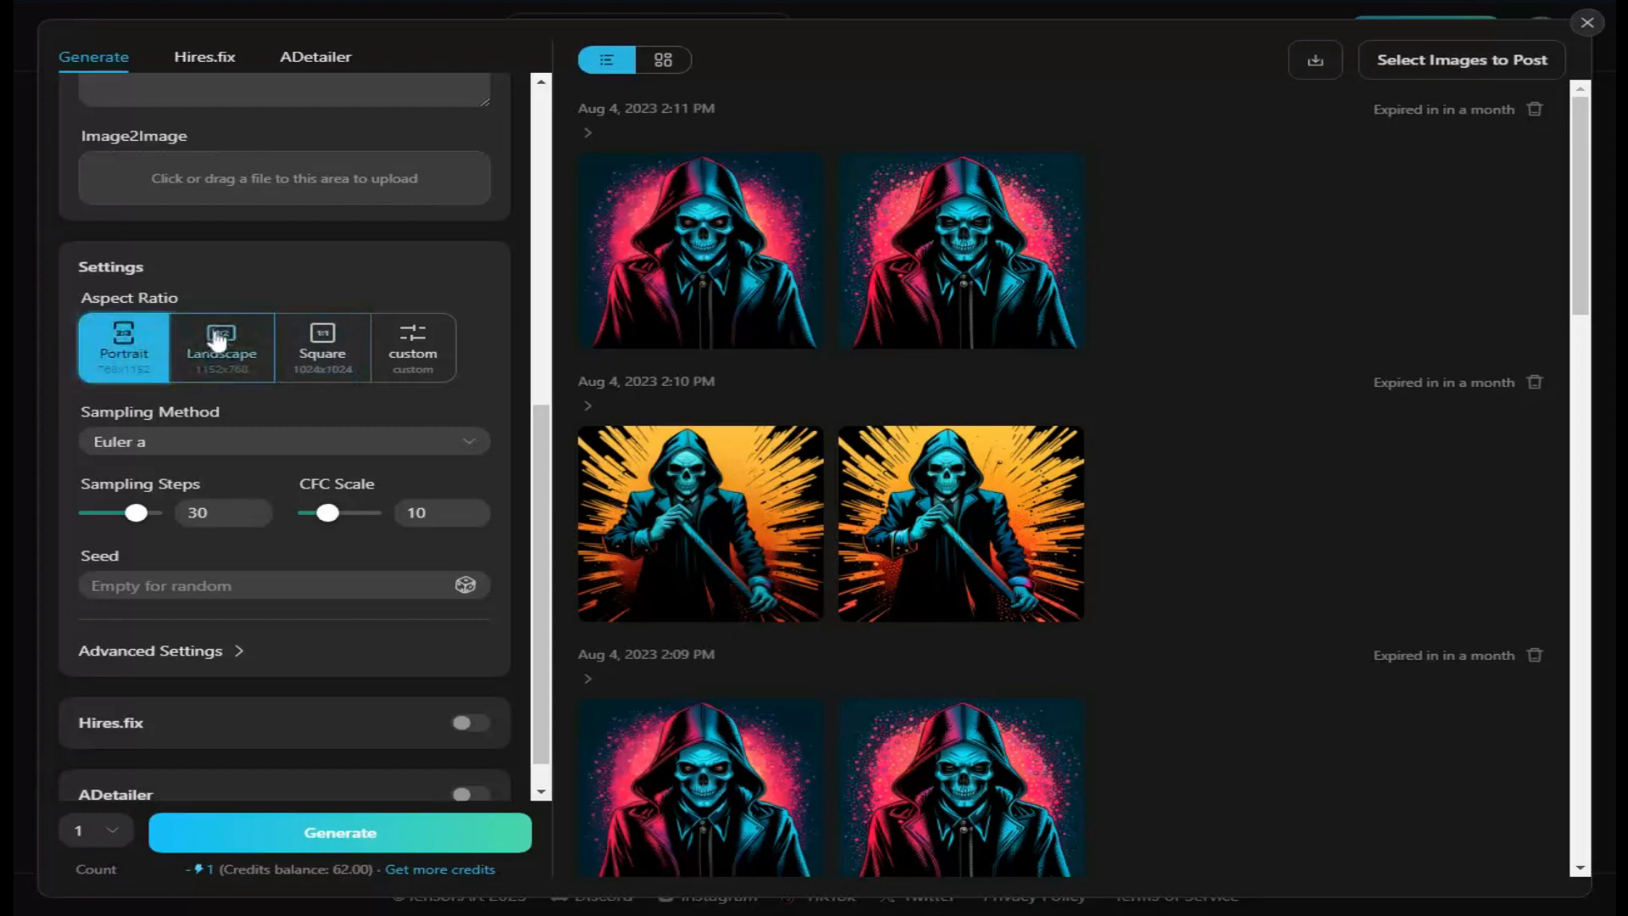
pyautogui.click(398, 357)
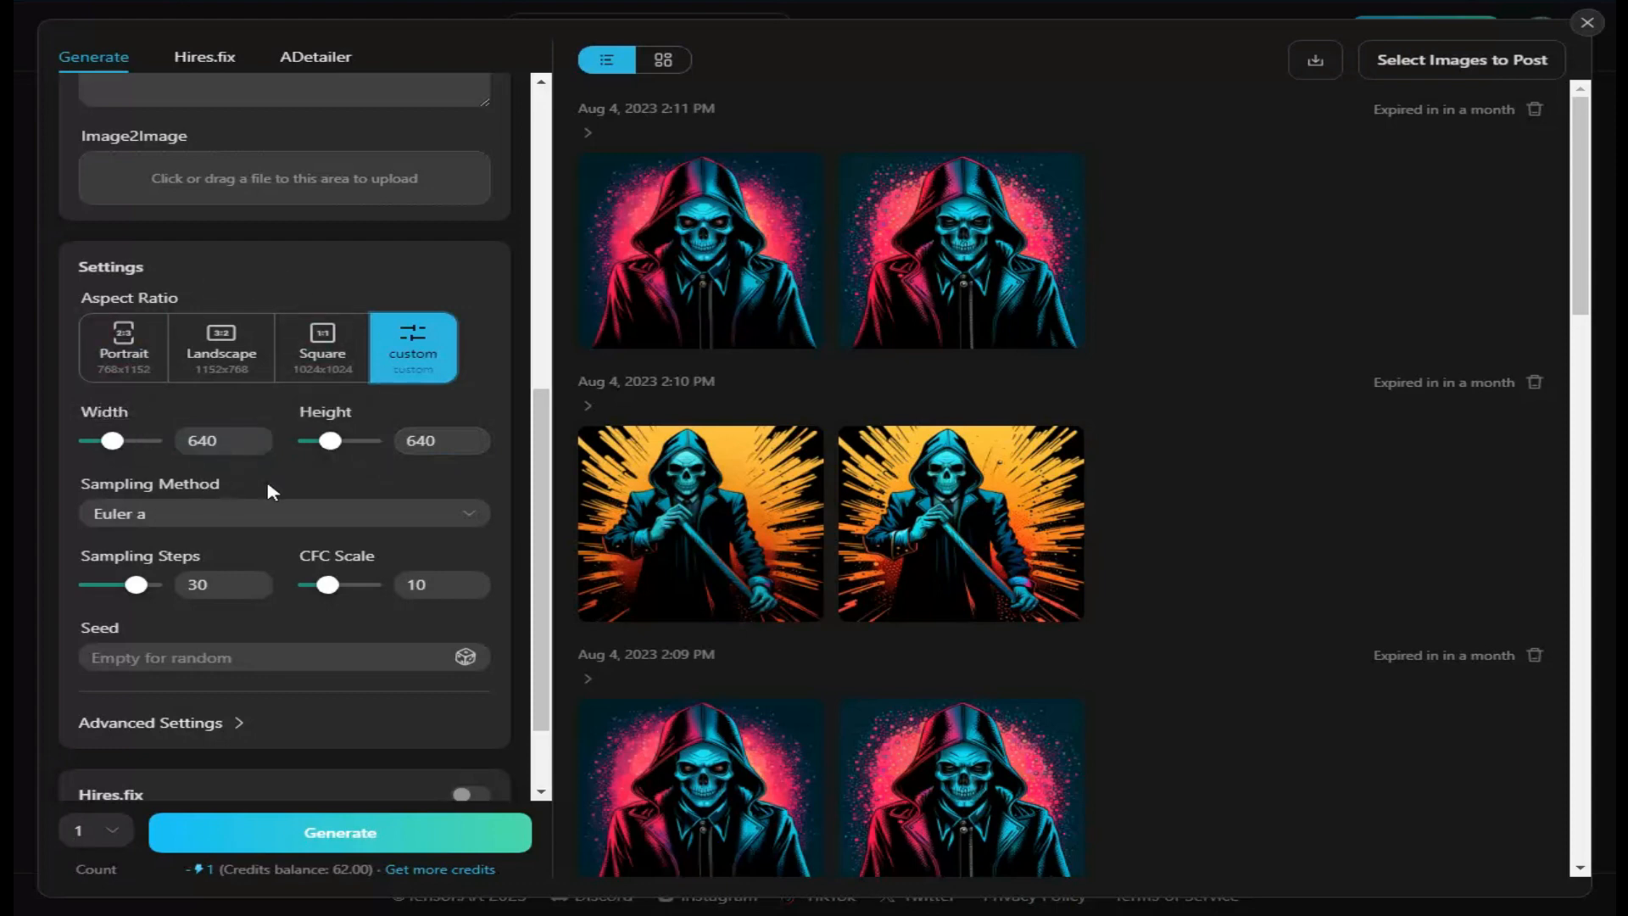
# Examine the available sampling methods and close the list with Euler a kept.
pyautogui.scroll(-1, 540, 473)
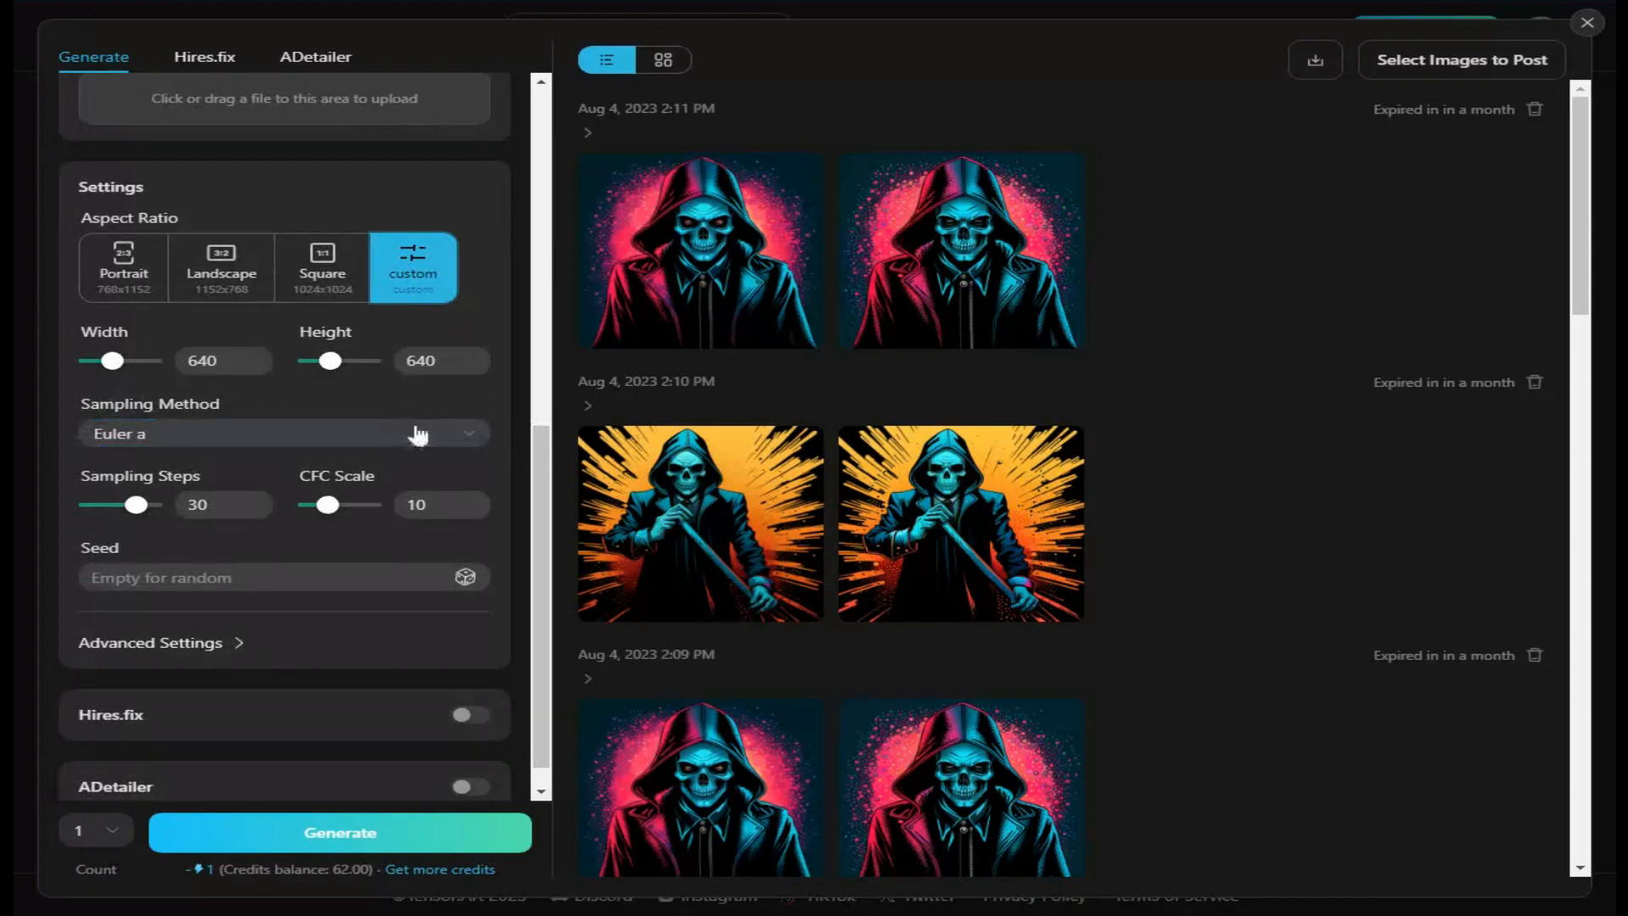
pyautogui.click(471, 434)
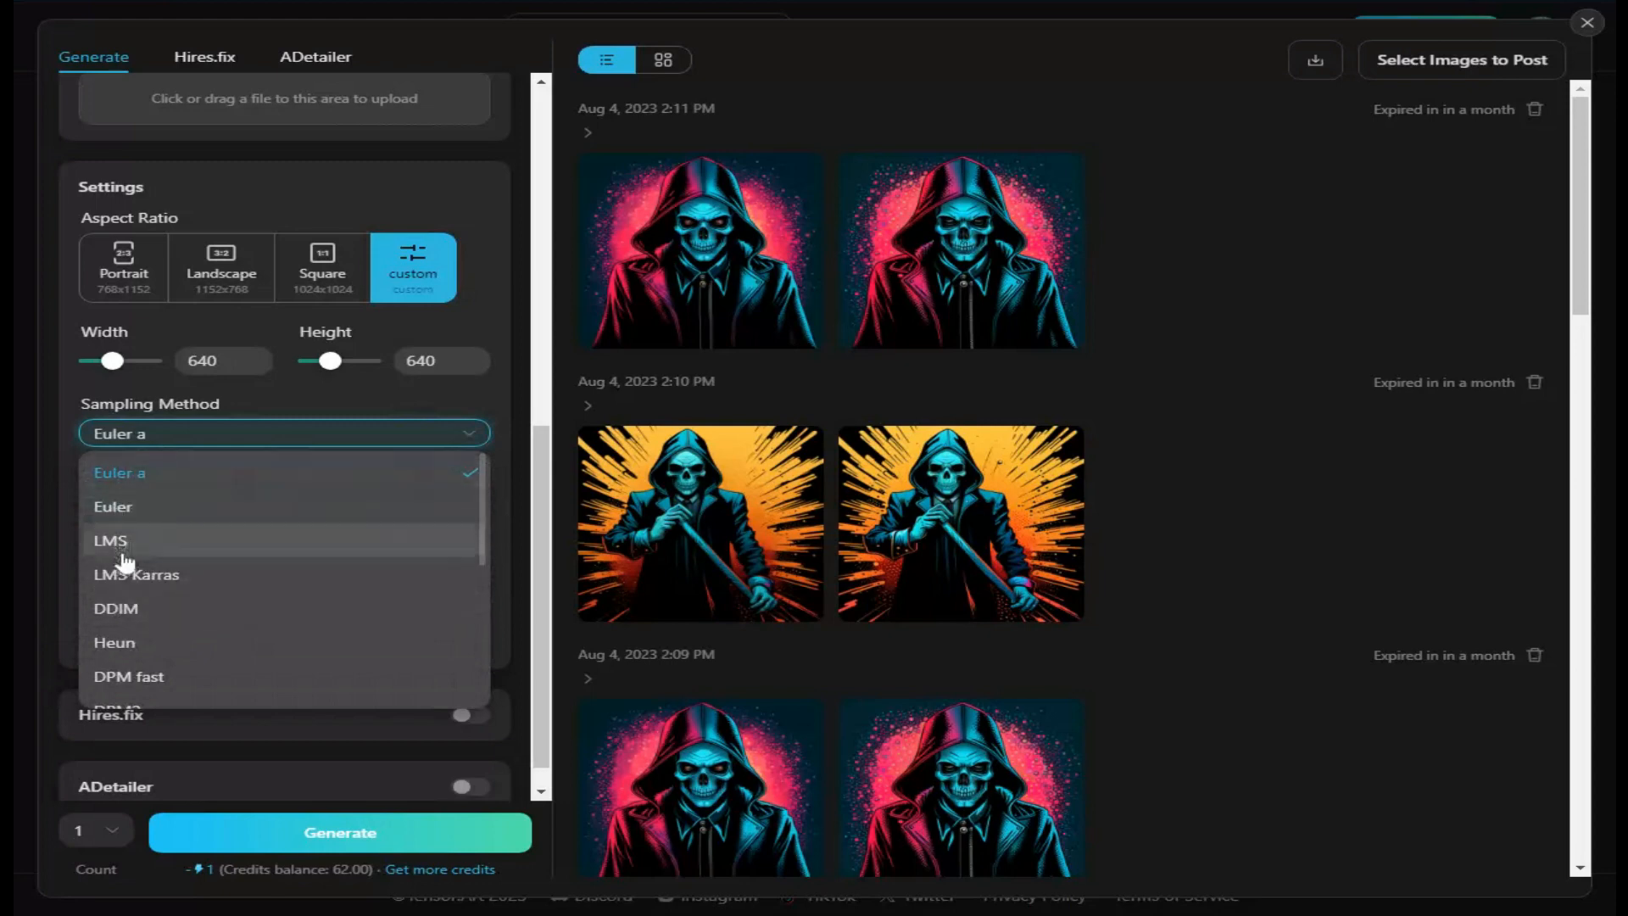
pyautogui.click(475, 390)
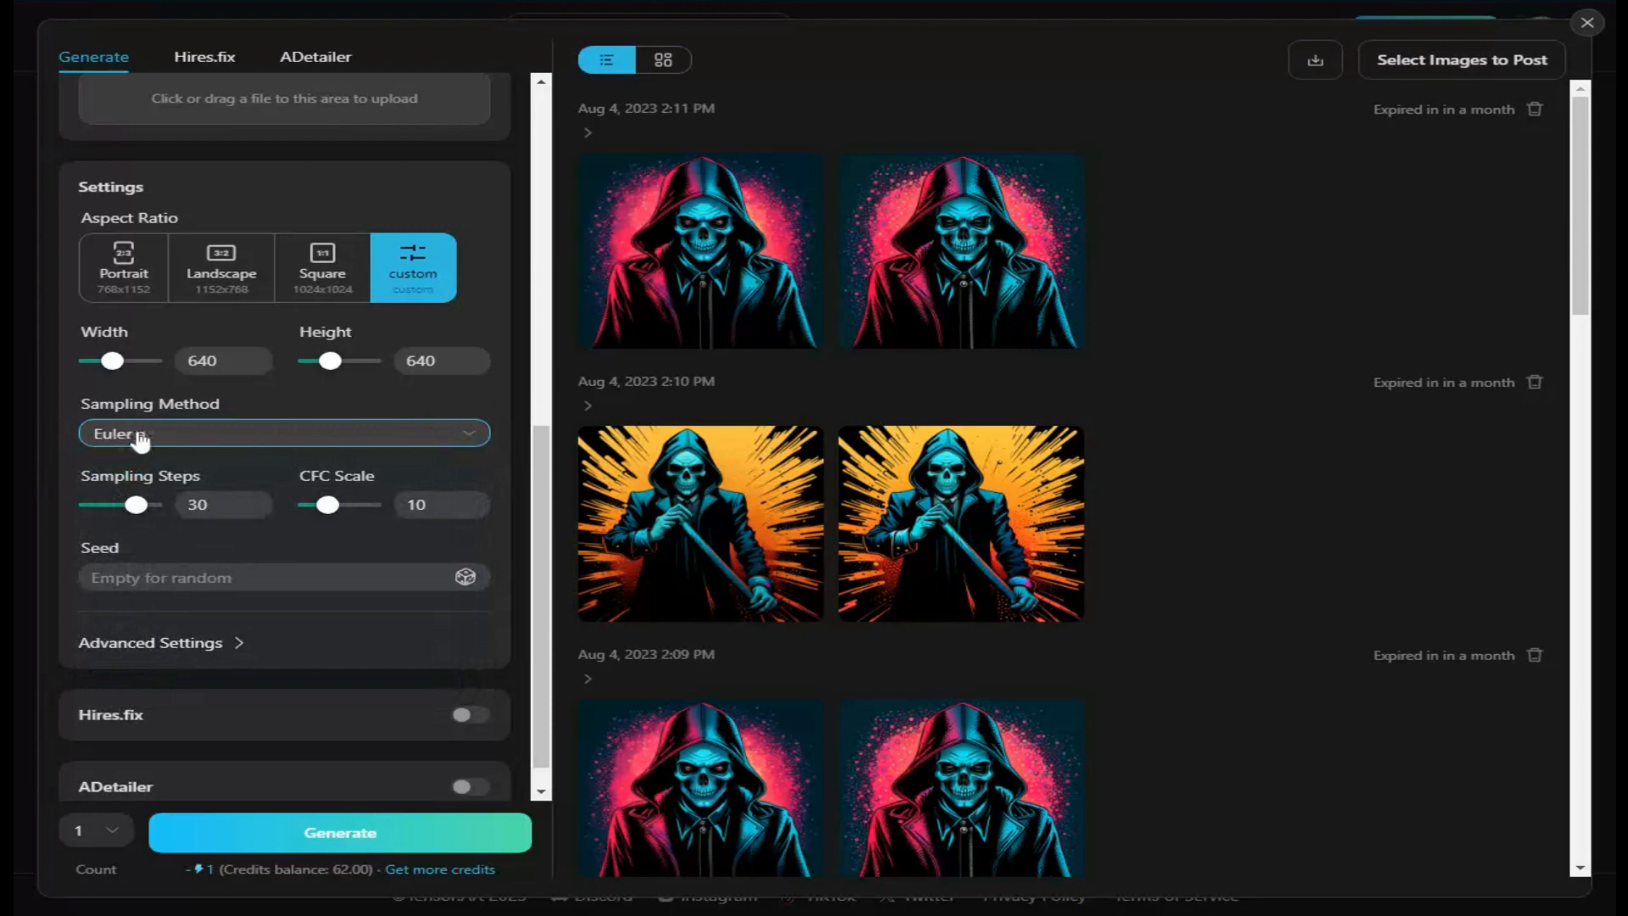
# Choose Euler a as the sampling method and set the sampling steps to 20.
pyautogui.click(485, 441)
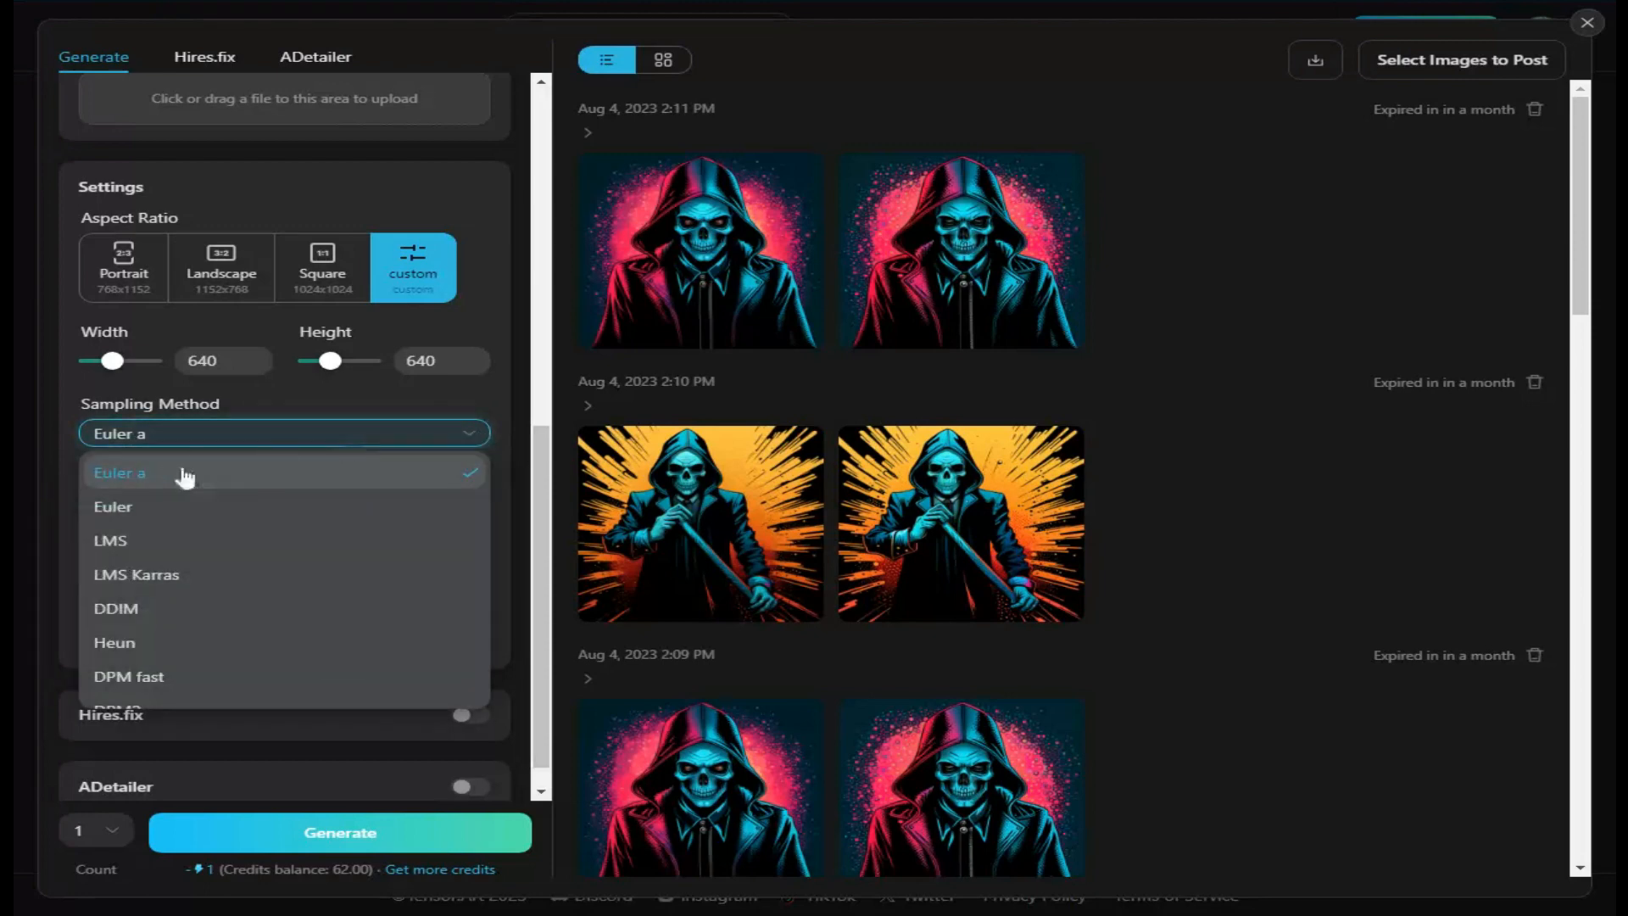
pyautogui.click(194, 486)
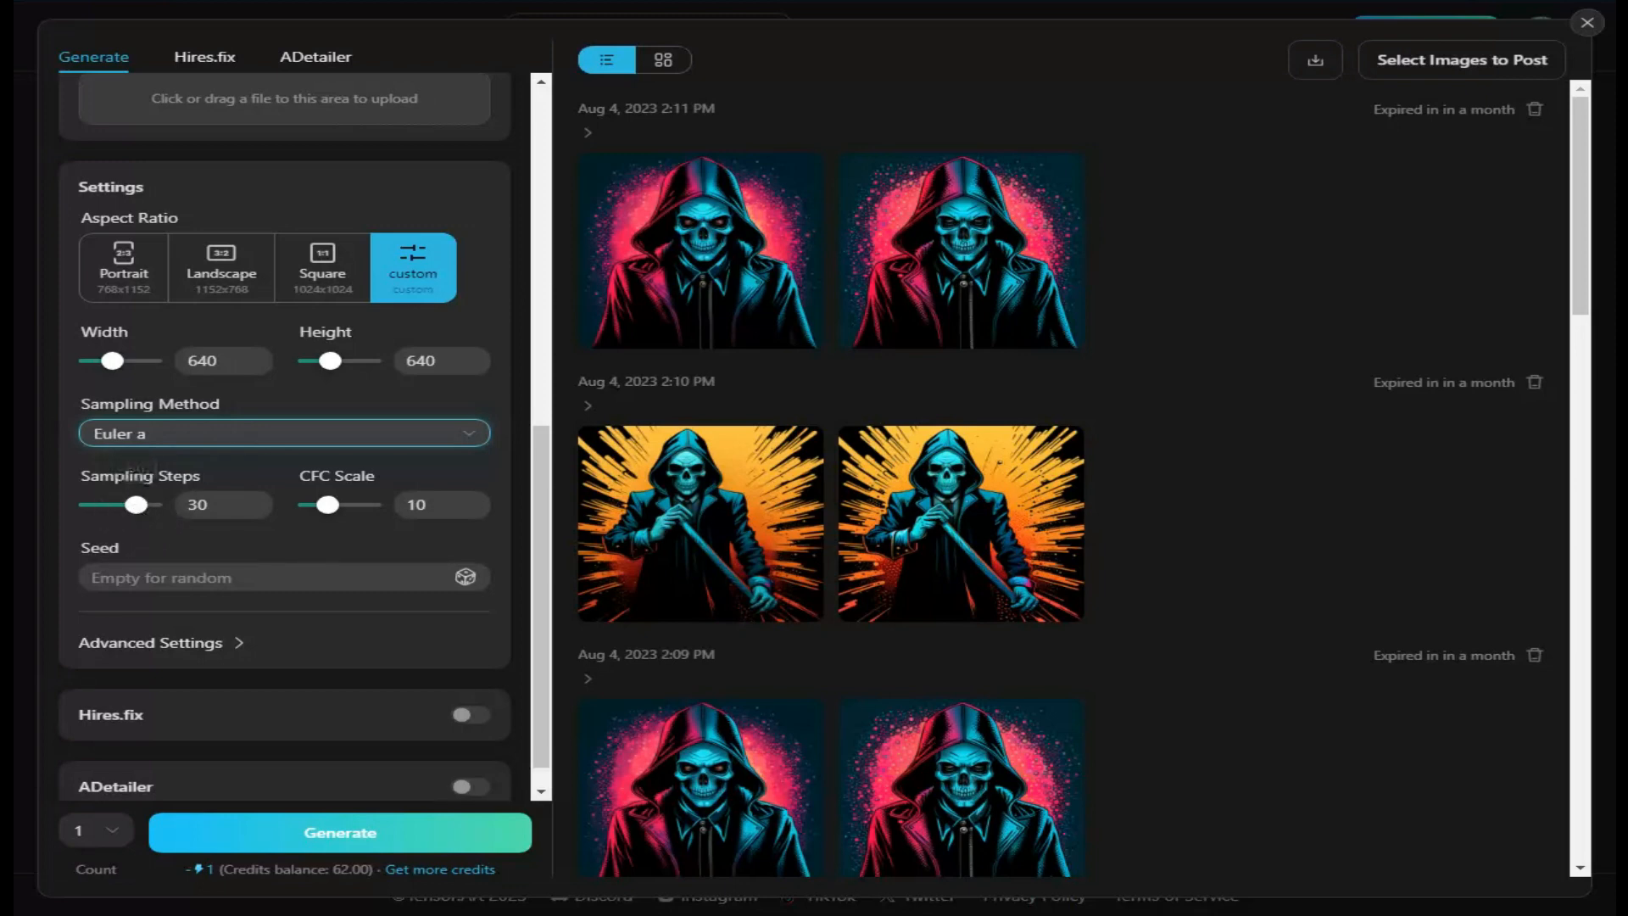
pyautogui.moveTo(135, 504)
pyautogui.mouseDown()
pyautogui.moveTo(151, 505)
pyautogui.moveTo(133, 509)
pyautogui.mouseUp()
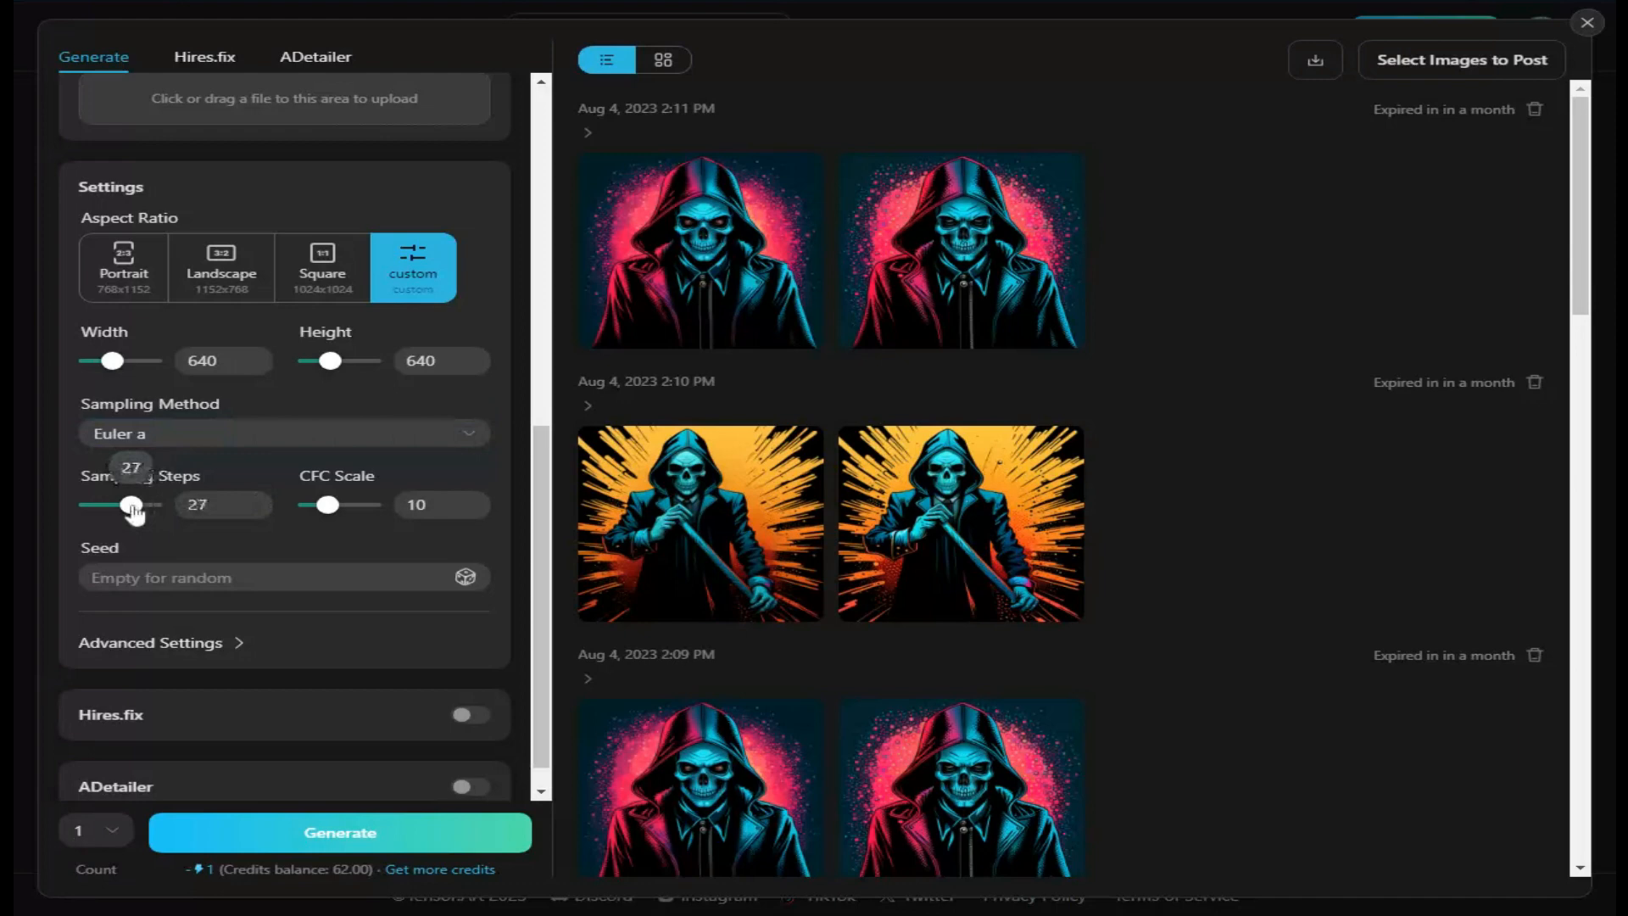
pyautogui.moveTo(133, 509); pyautogui.dragTo(120, 506)
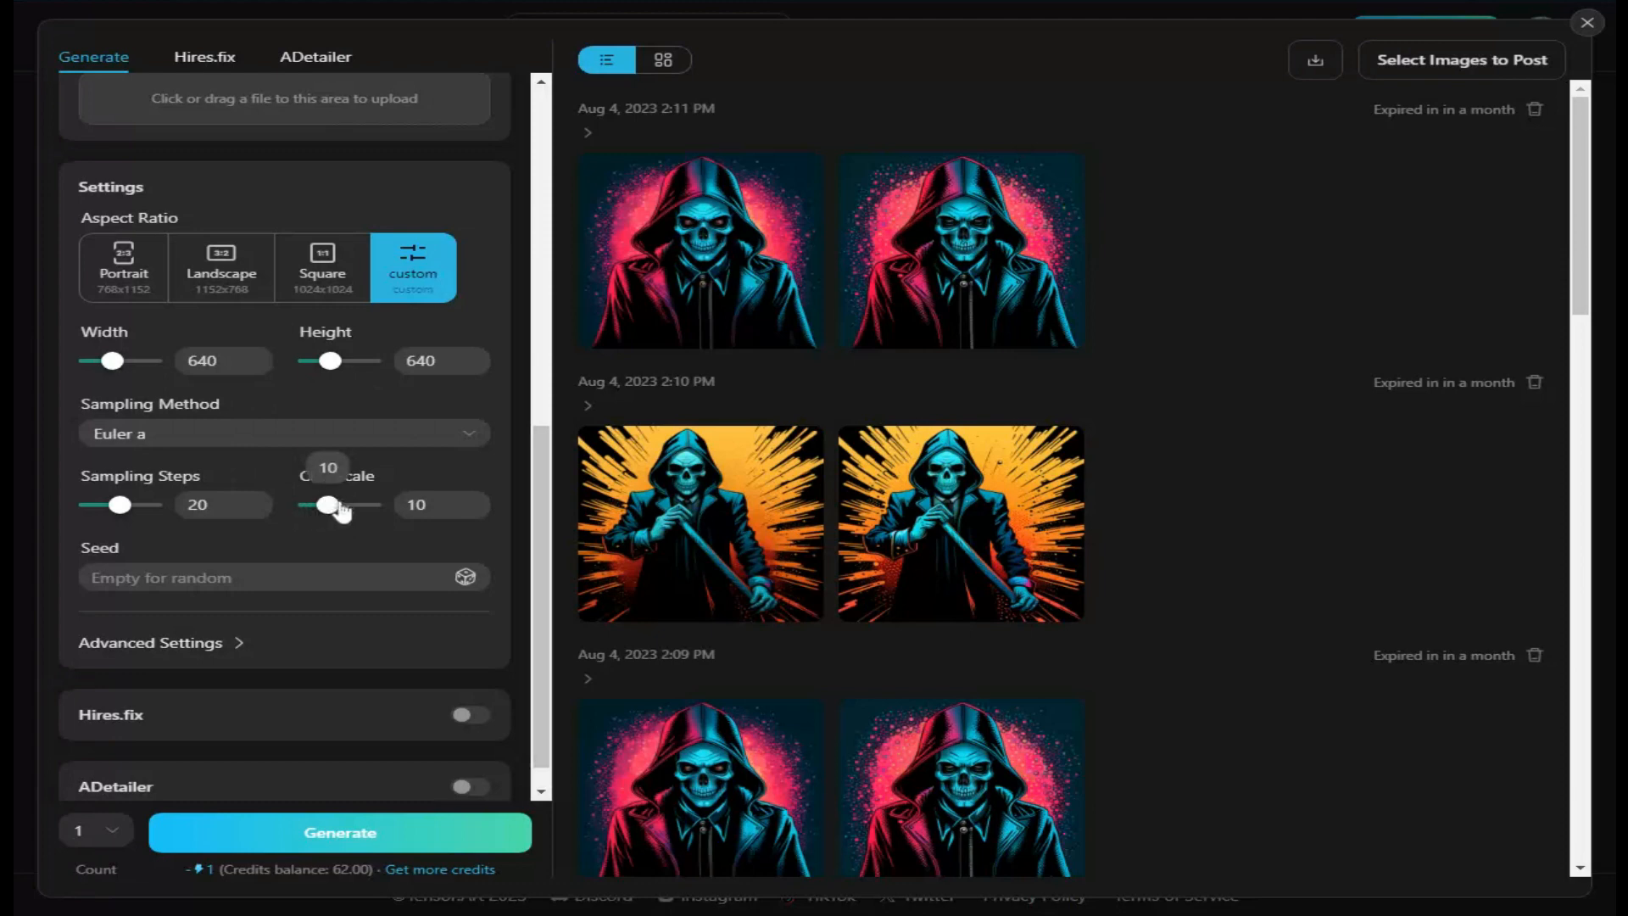
pyautogui.moveTo(141, 523)
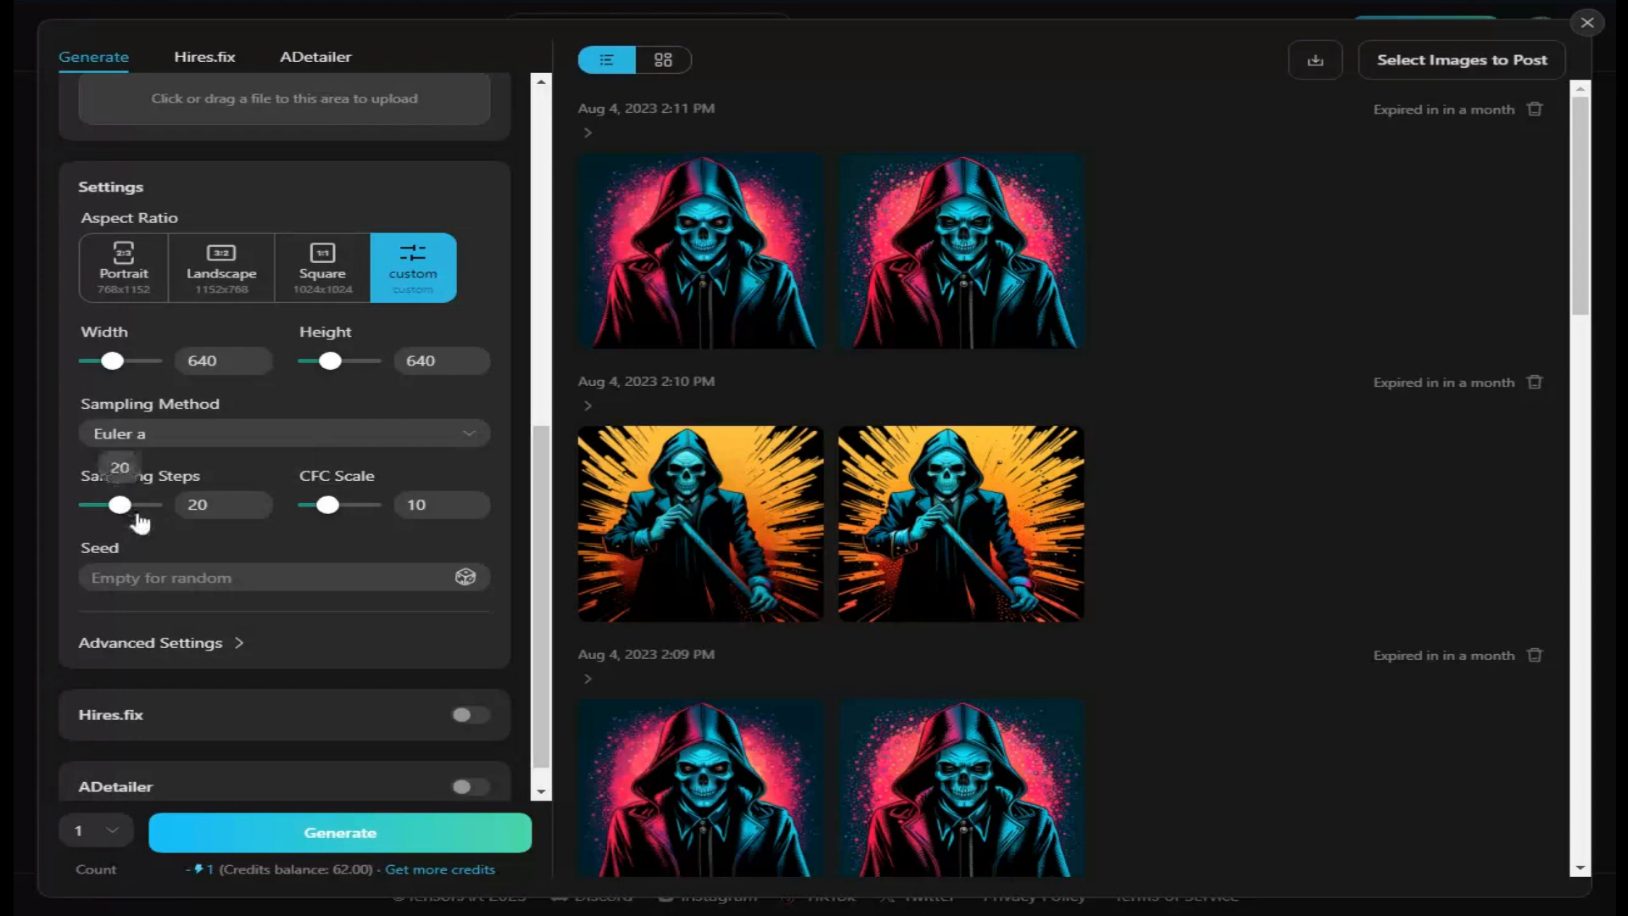
# Expand the advanced settings and examine the Clip Skip and ENSD options.
pyautogui.scroll(-1, 141, 523)
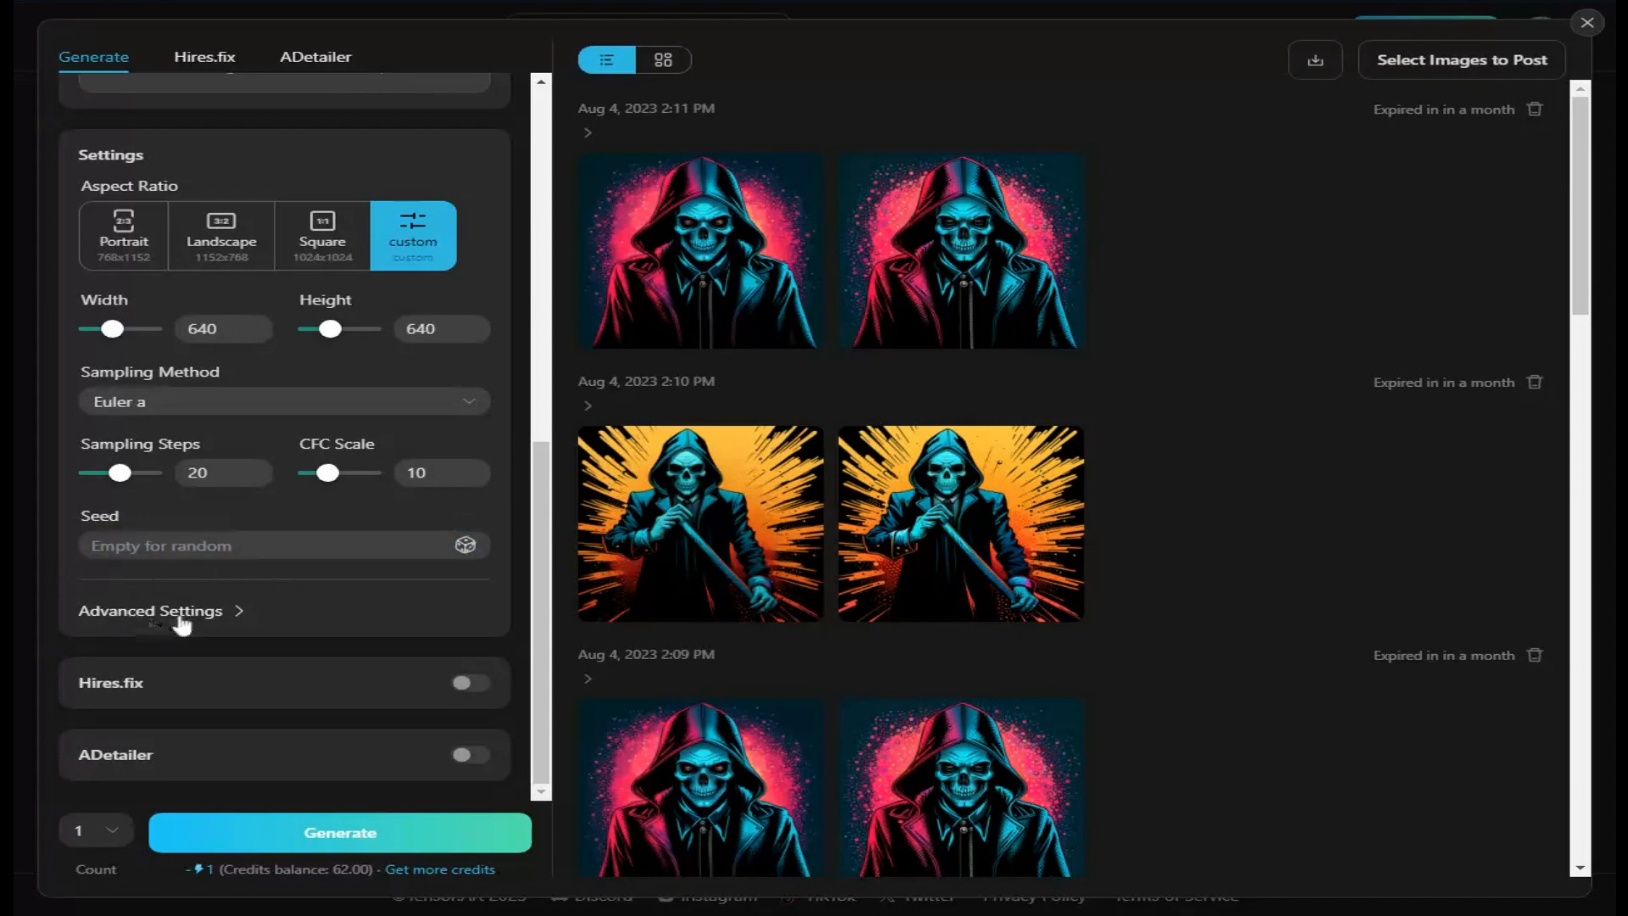
pyautogui.click(238, 611)
pyautogui.scroll(-2, 241, 620)
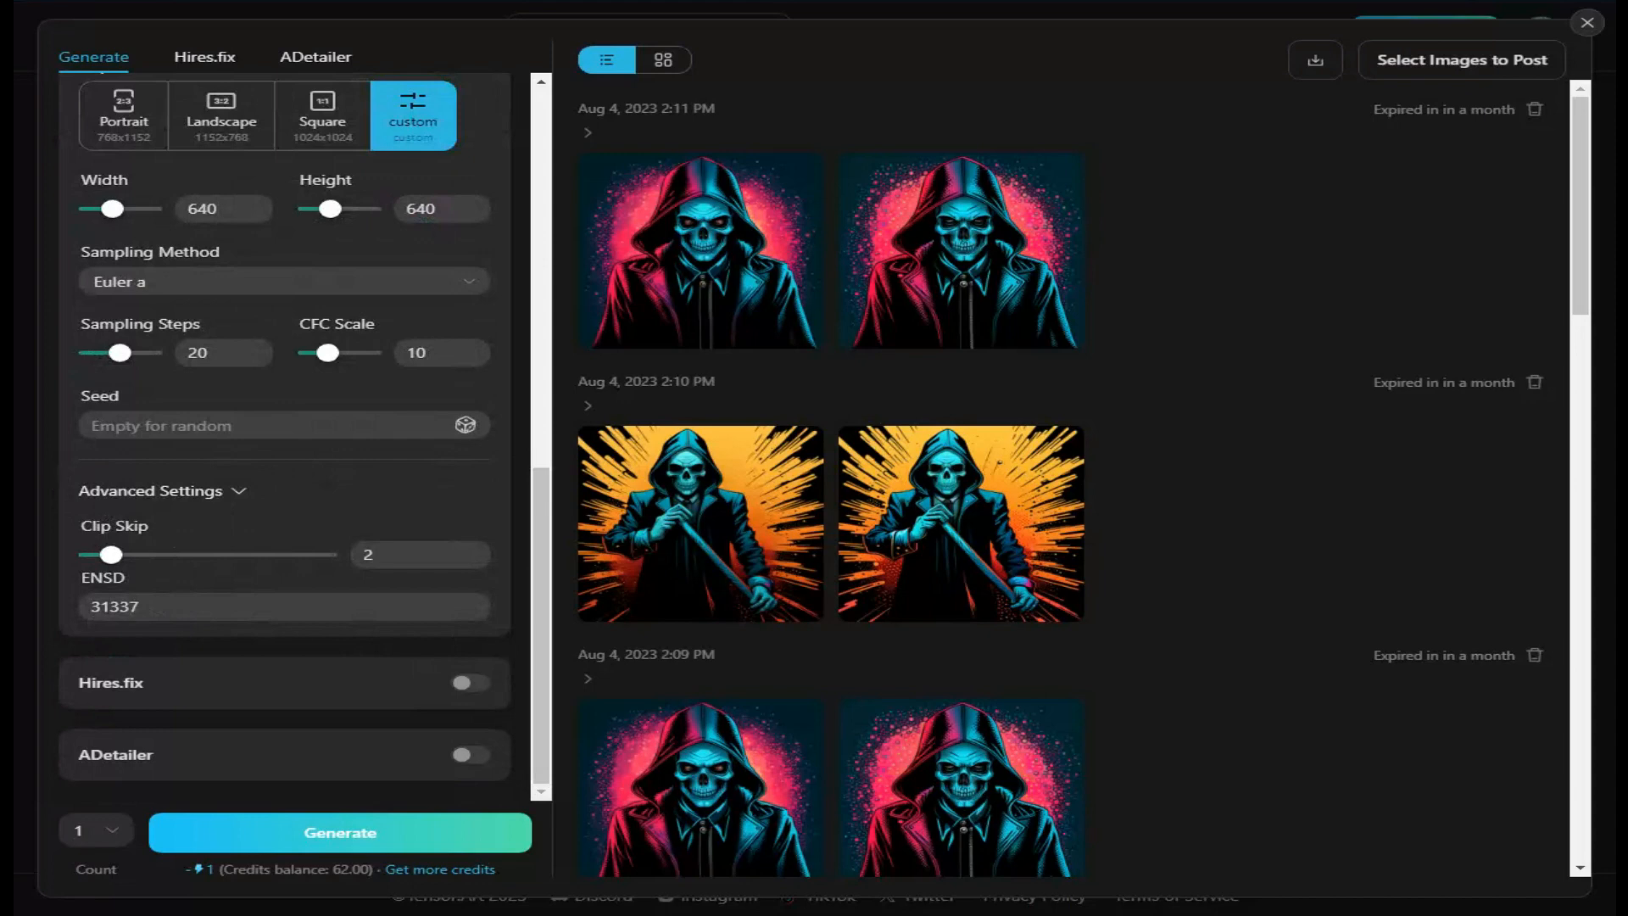
pyautogui.moveTo(118, 557)
pyautogui.moveTo(110, 558)
pyautogui.click(373, 555)
pyautogui.click(111, 555)
pyautogui.moveTo(701, 258)
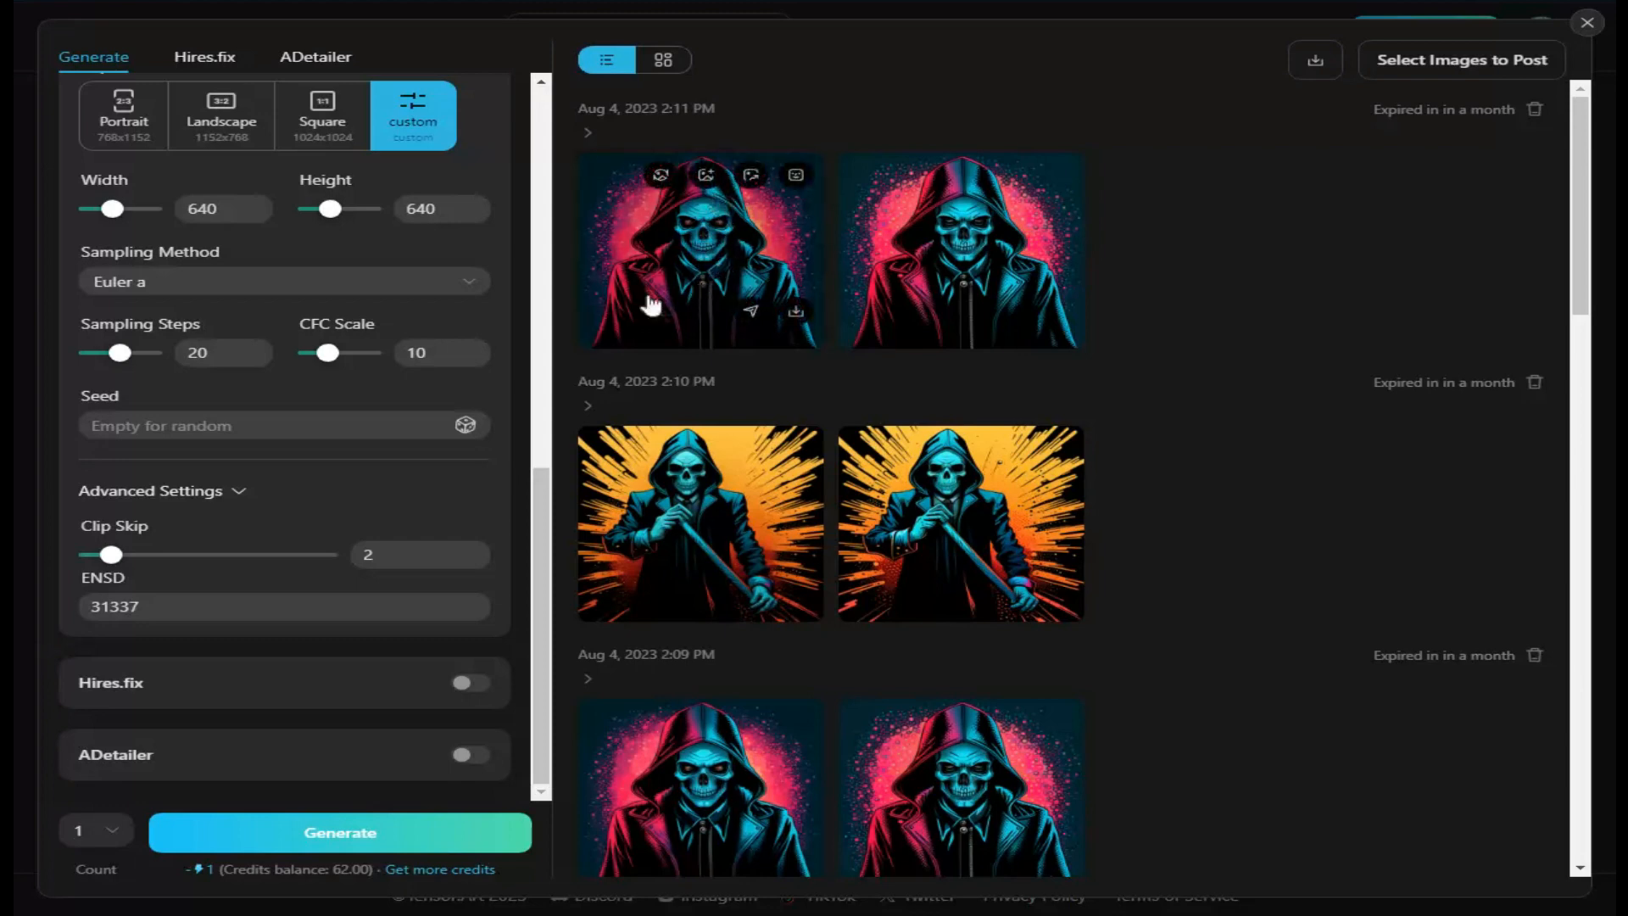
pyautogui.moveTo(111, 558)
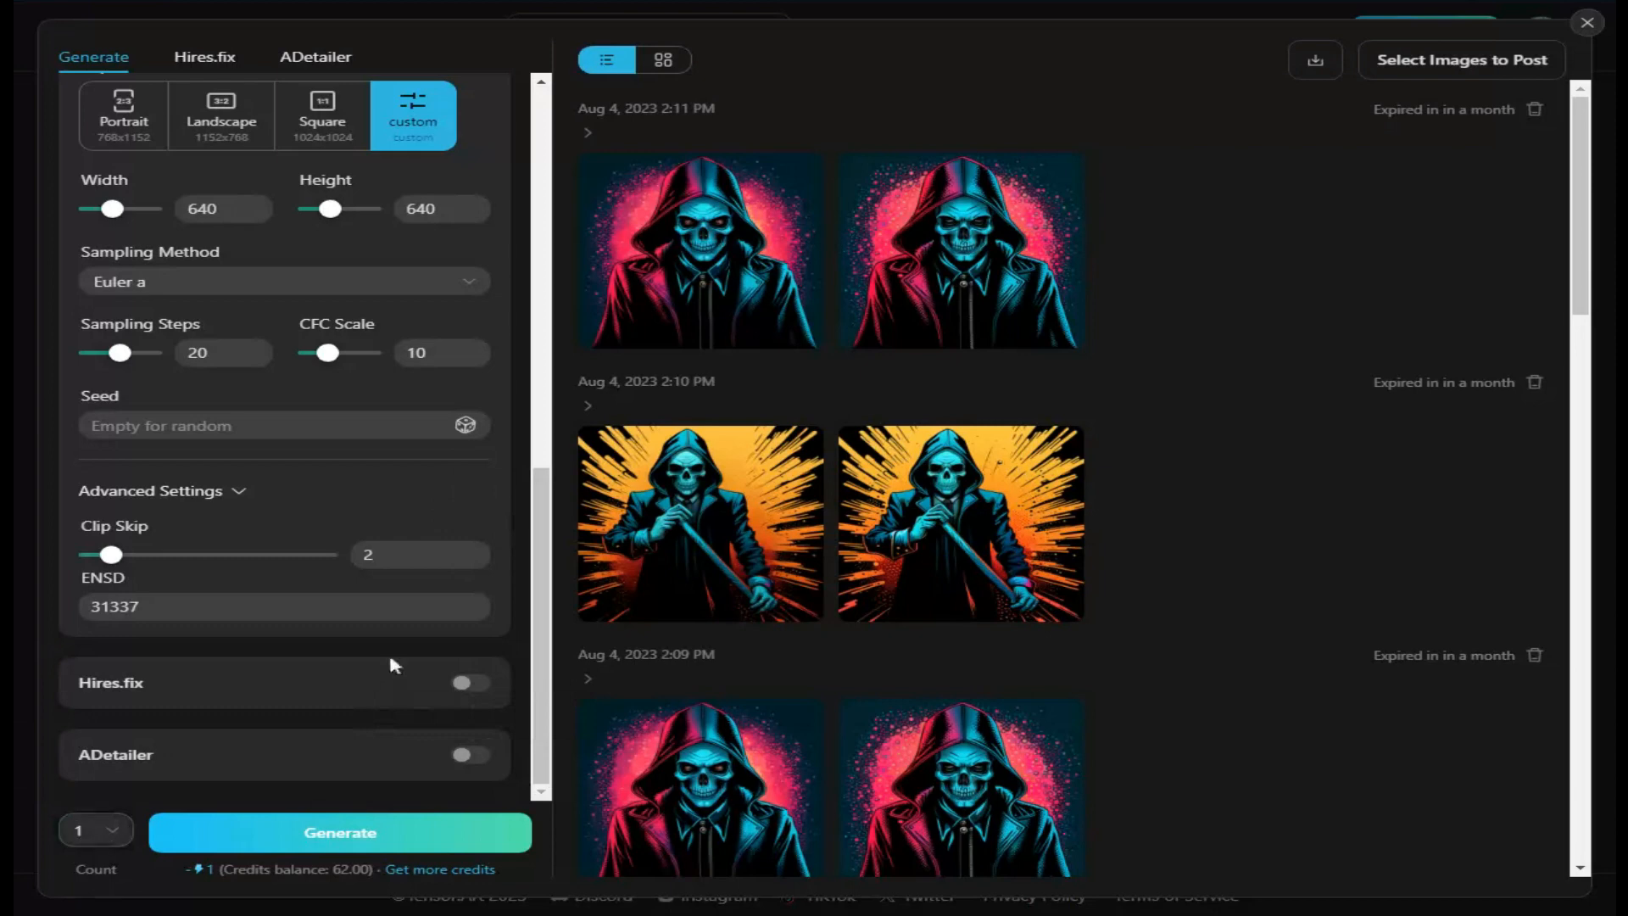
# Review the model, LoRA, VAE and prompt settings, and generate the images with the current configuration.
pyautogui.moveTo(556, 526); pyautogui.dragTo(527, 154)
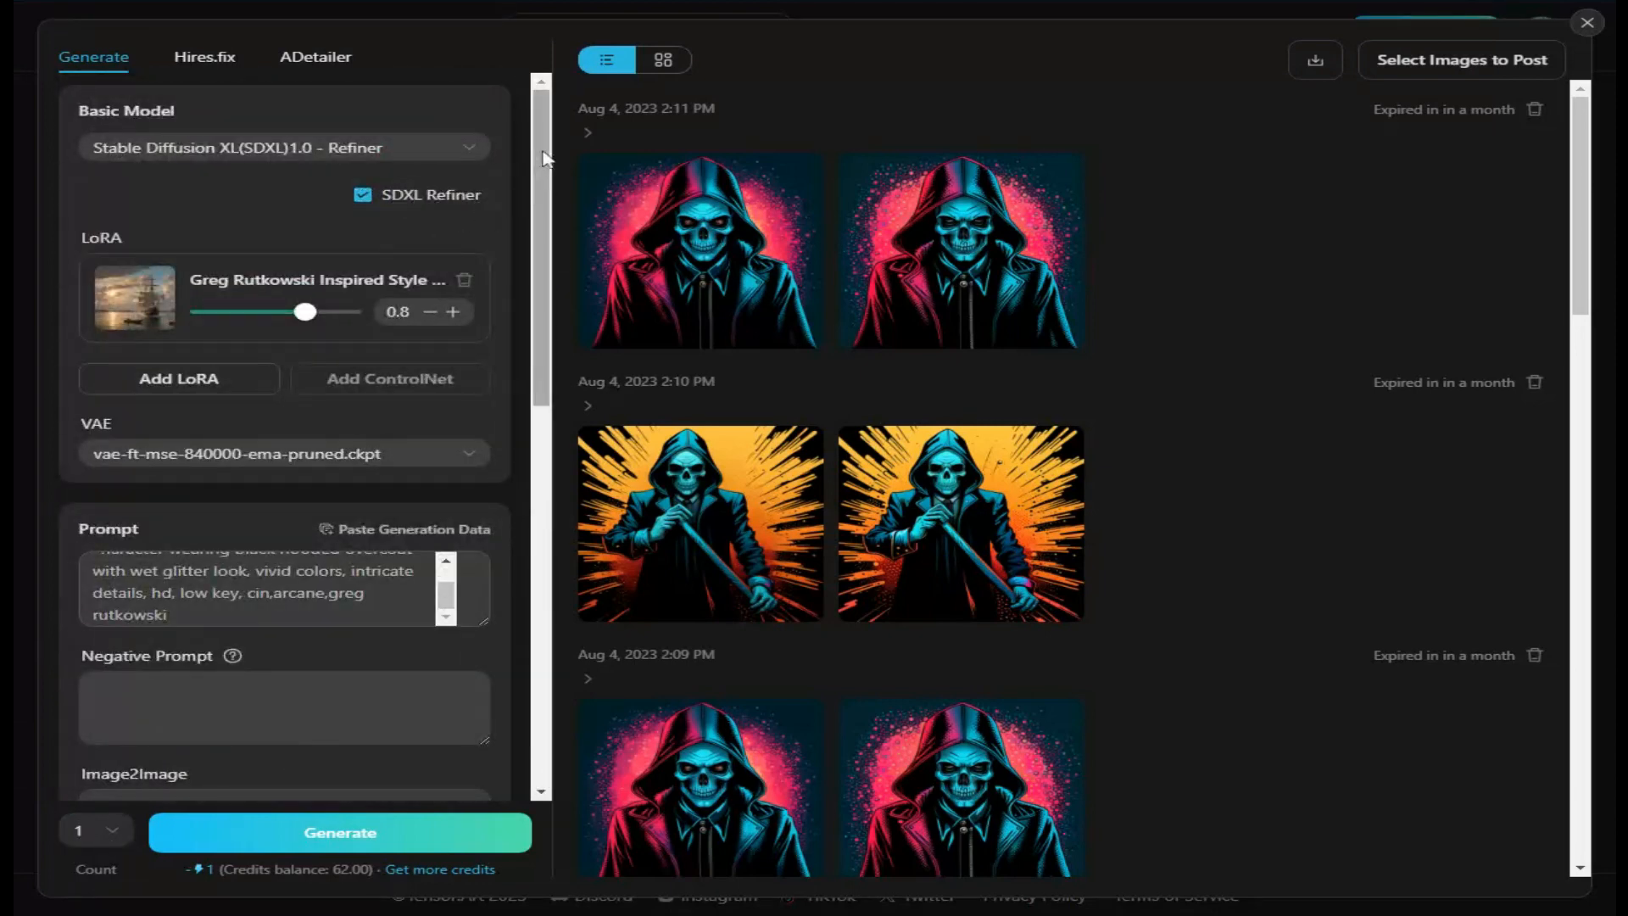
pyautogui.moveTo(547, 288); pyautogui.dragTo(545, 574)
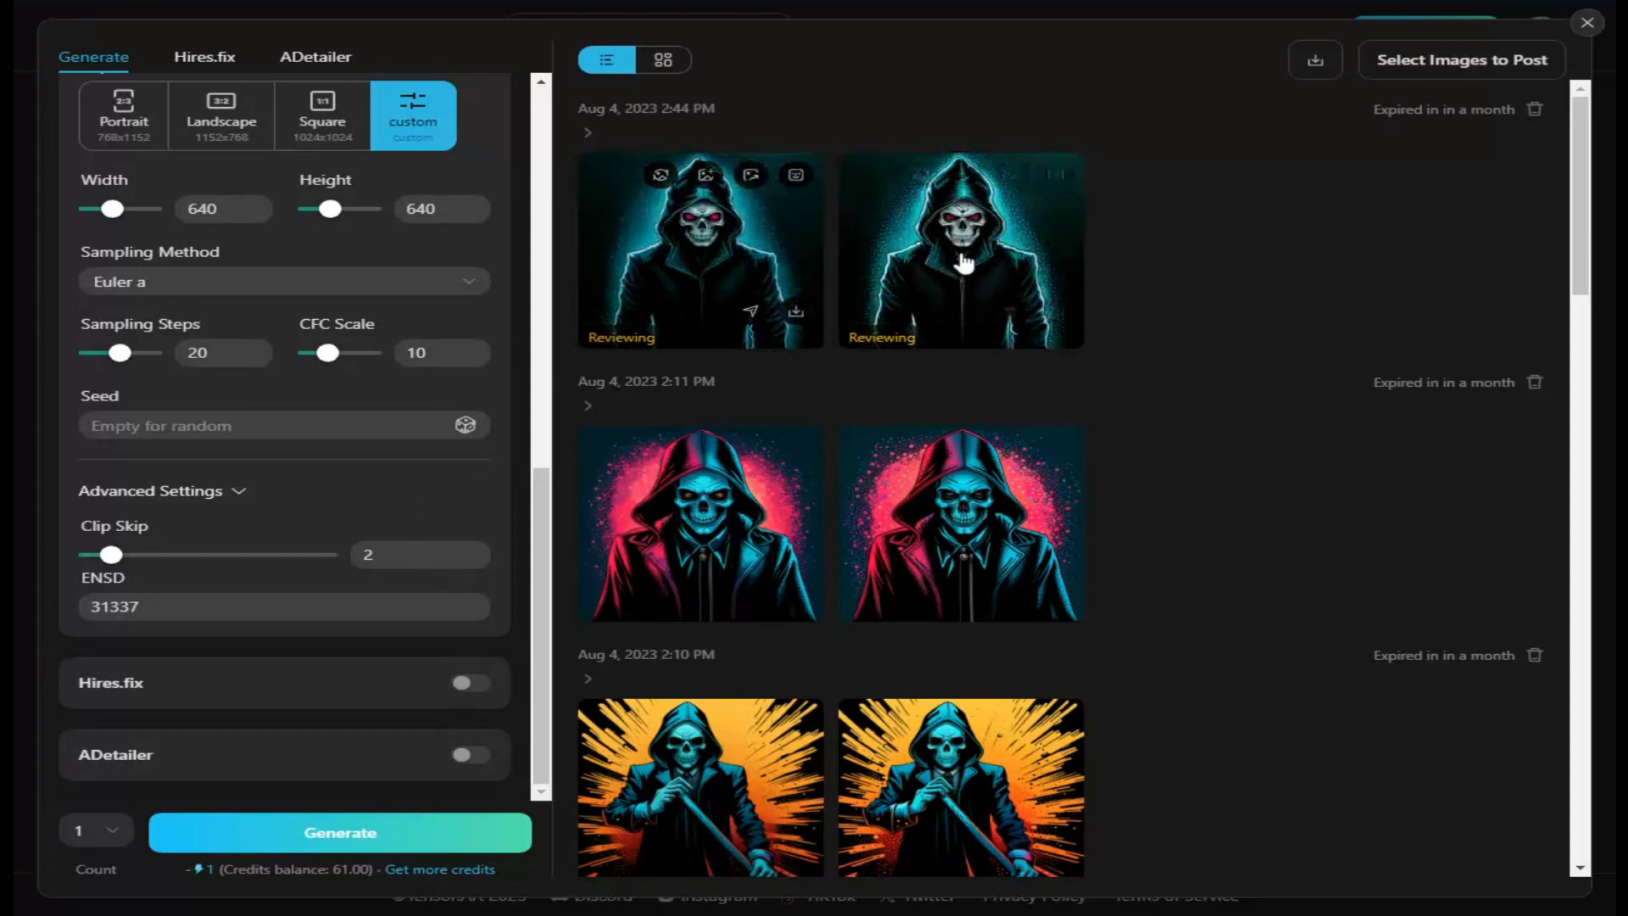
# Enlarge the first image of the newest generation, zoom in and back out to examine it, and close the preview.
pyautogui.moveTo(963, 263)
pyautogui.moveTo(705, 257)
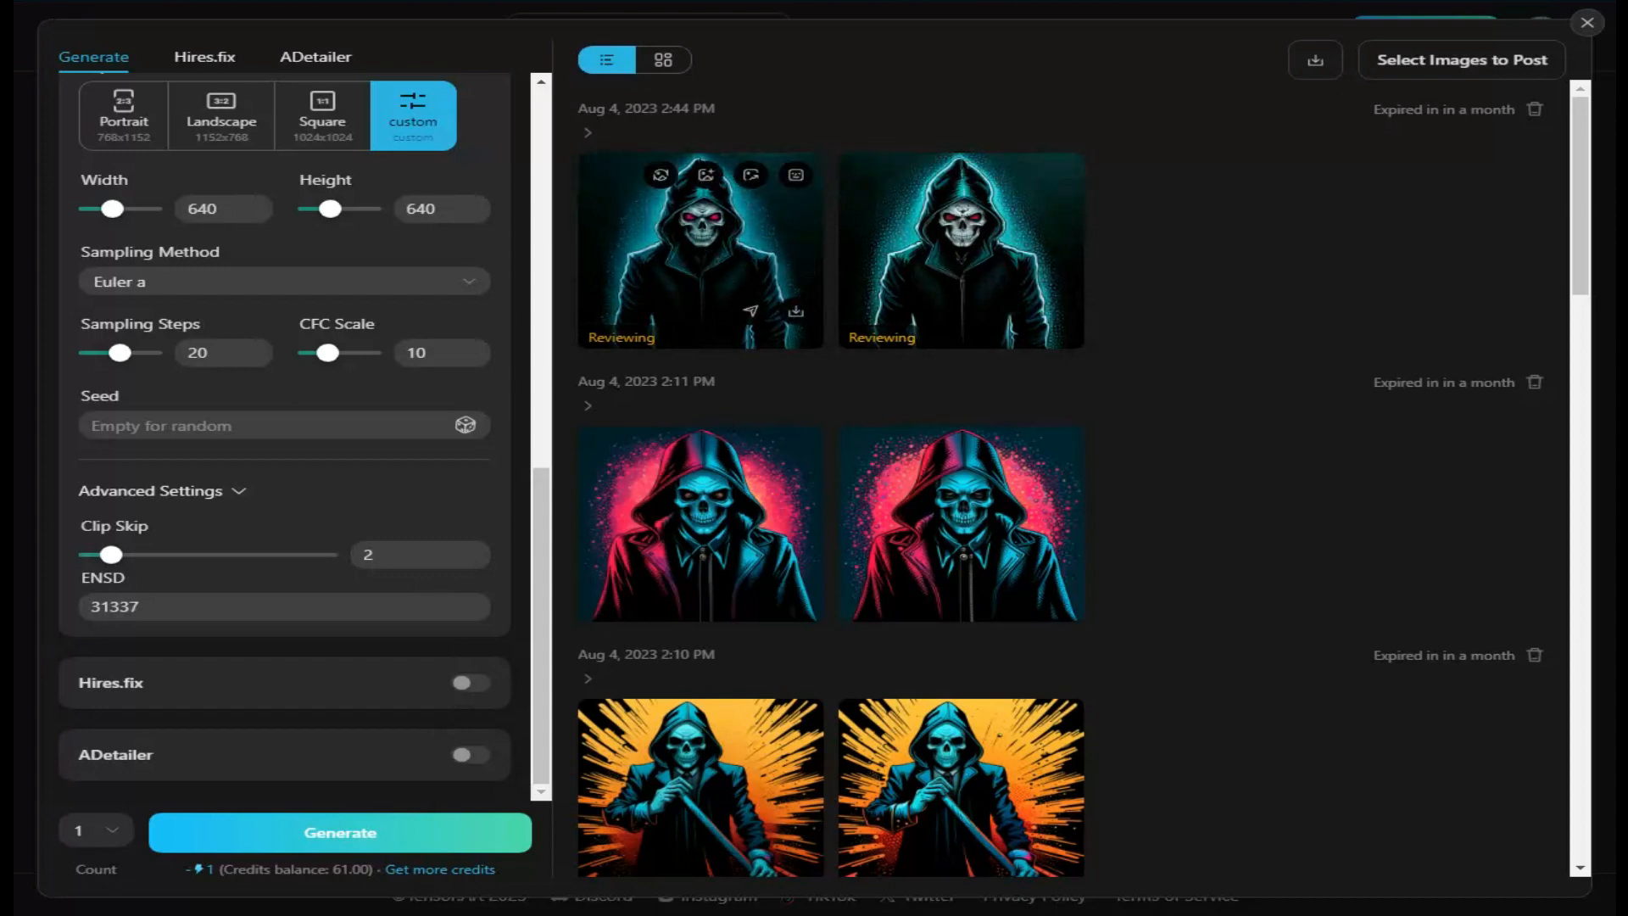
pyautogui.click(706, 257)
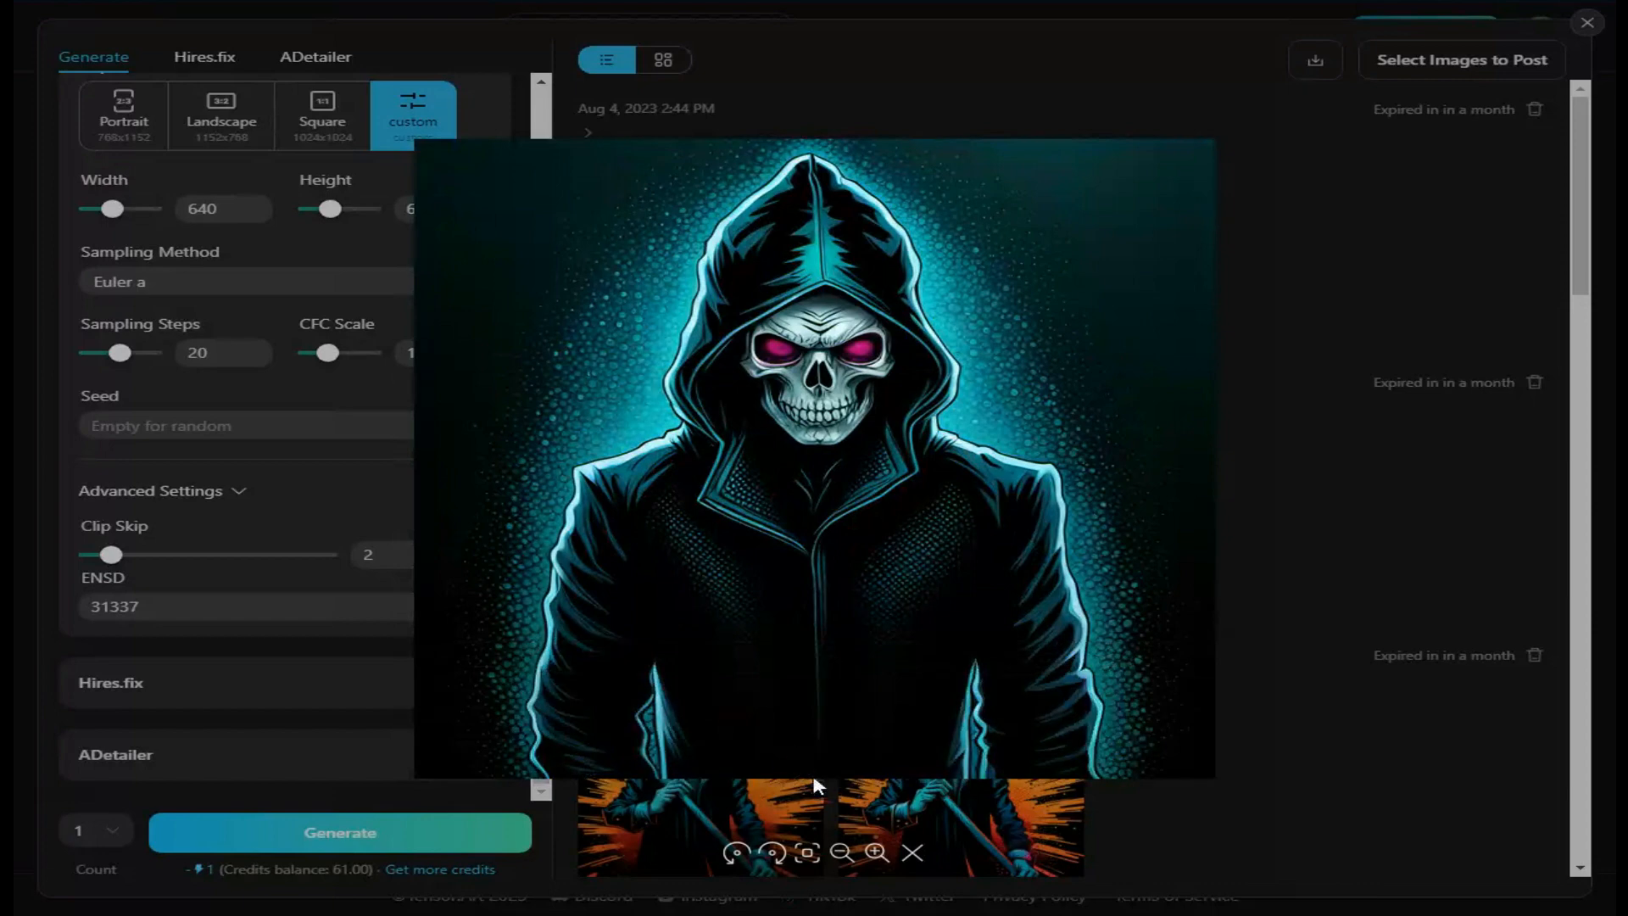
pyautogui.click(876, 855)
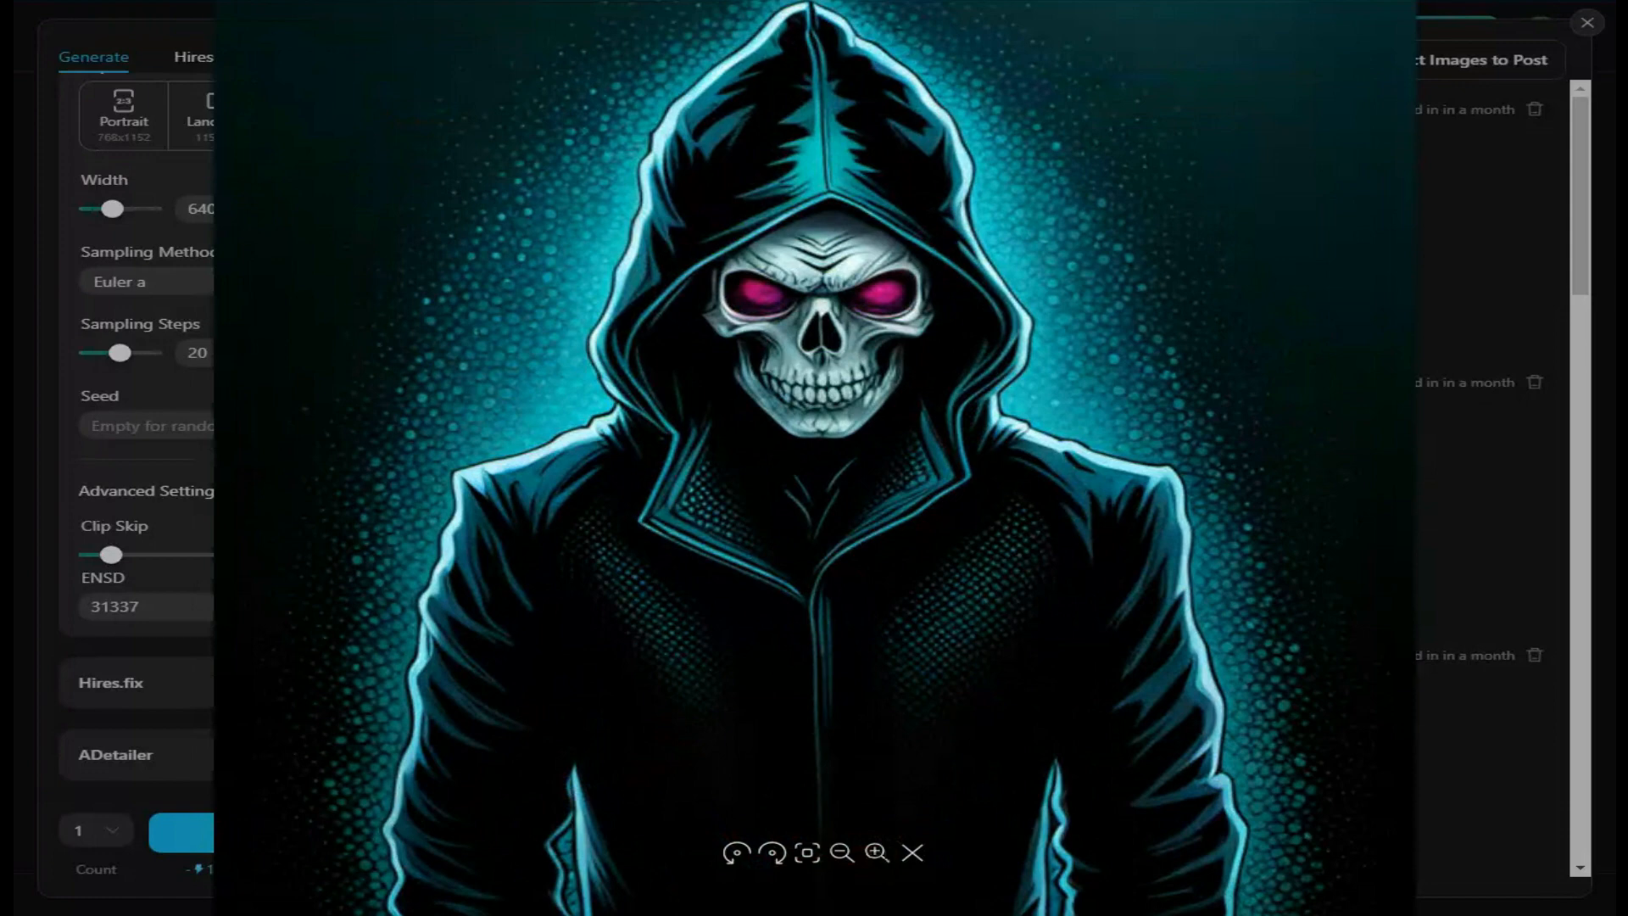
pyautogui.click(842, 854)
pyautogui.click(1578, 30)
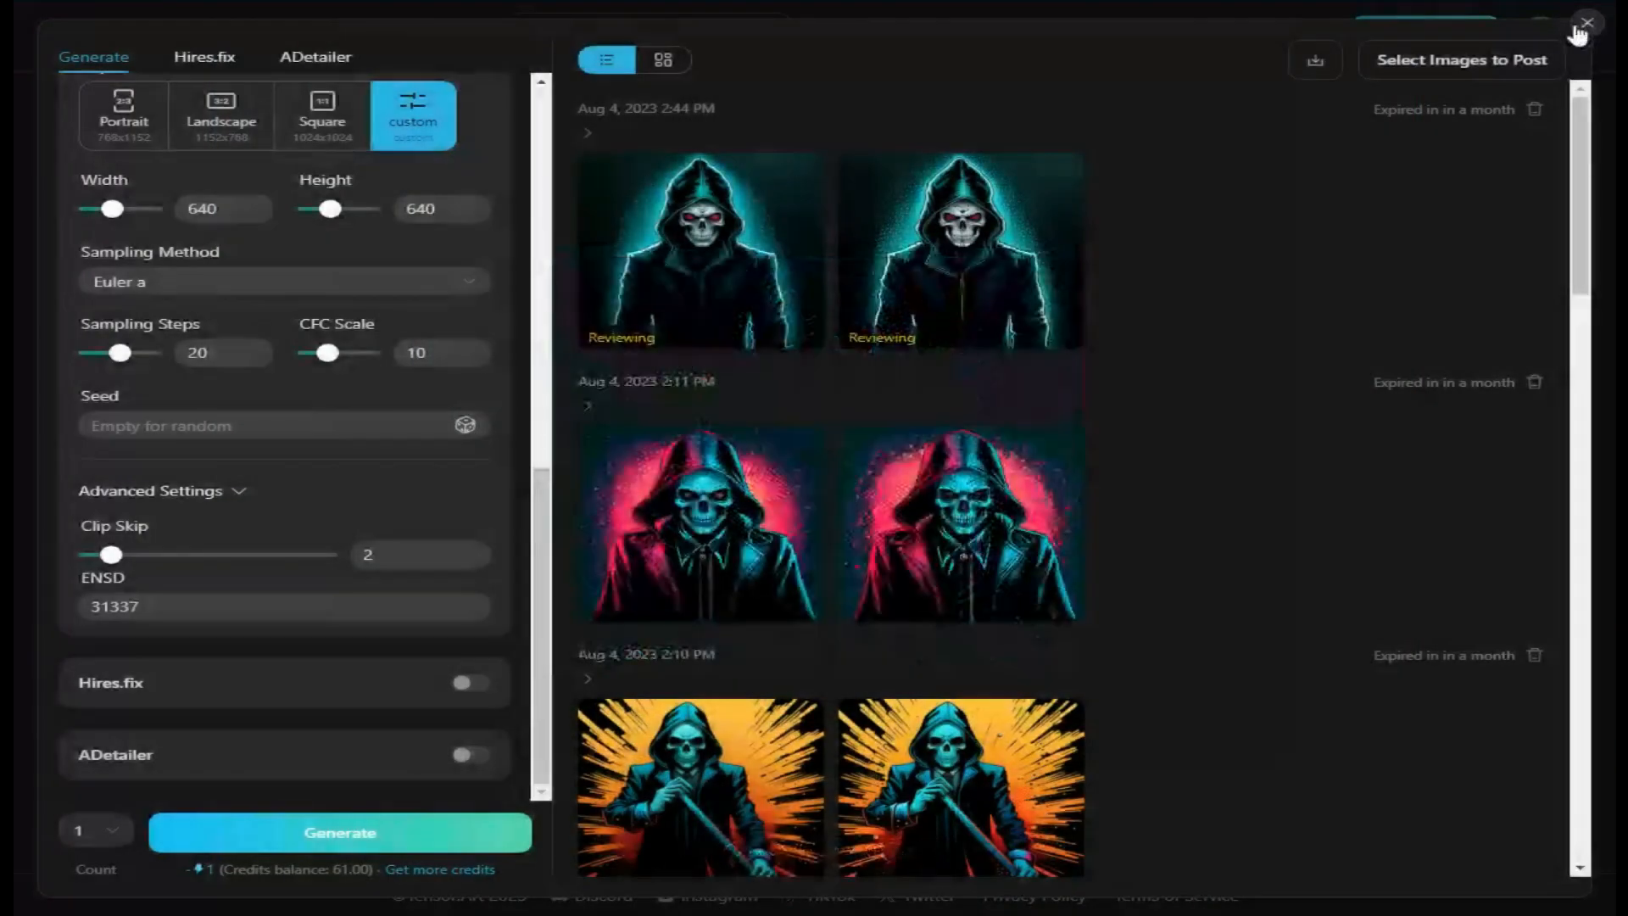
# Enlarge the second image of the newest generation, zoom in on its details, and close the preview.
pyautogui.moveTo(966, 259)
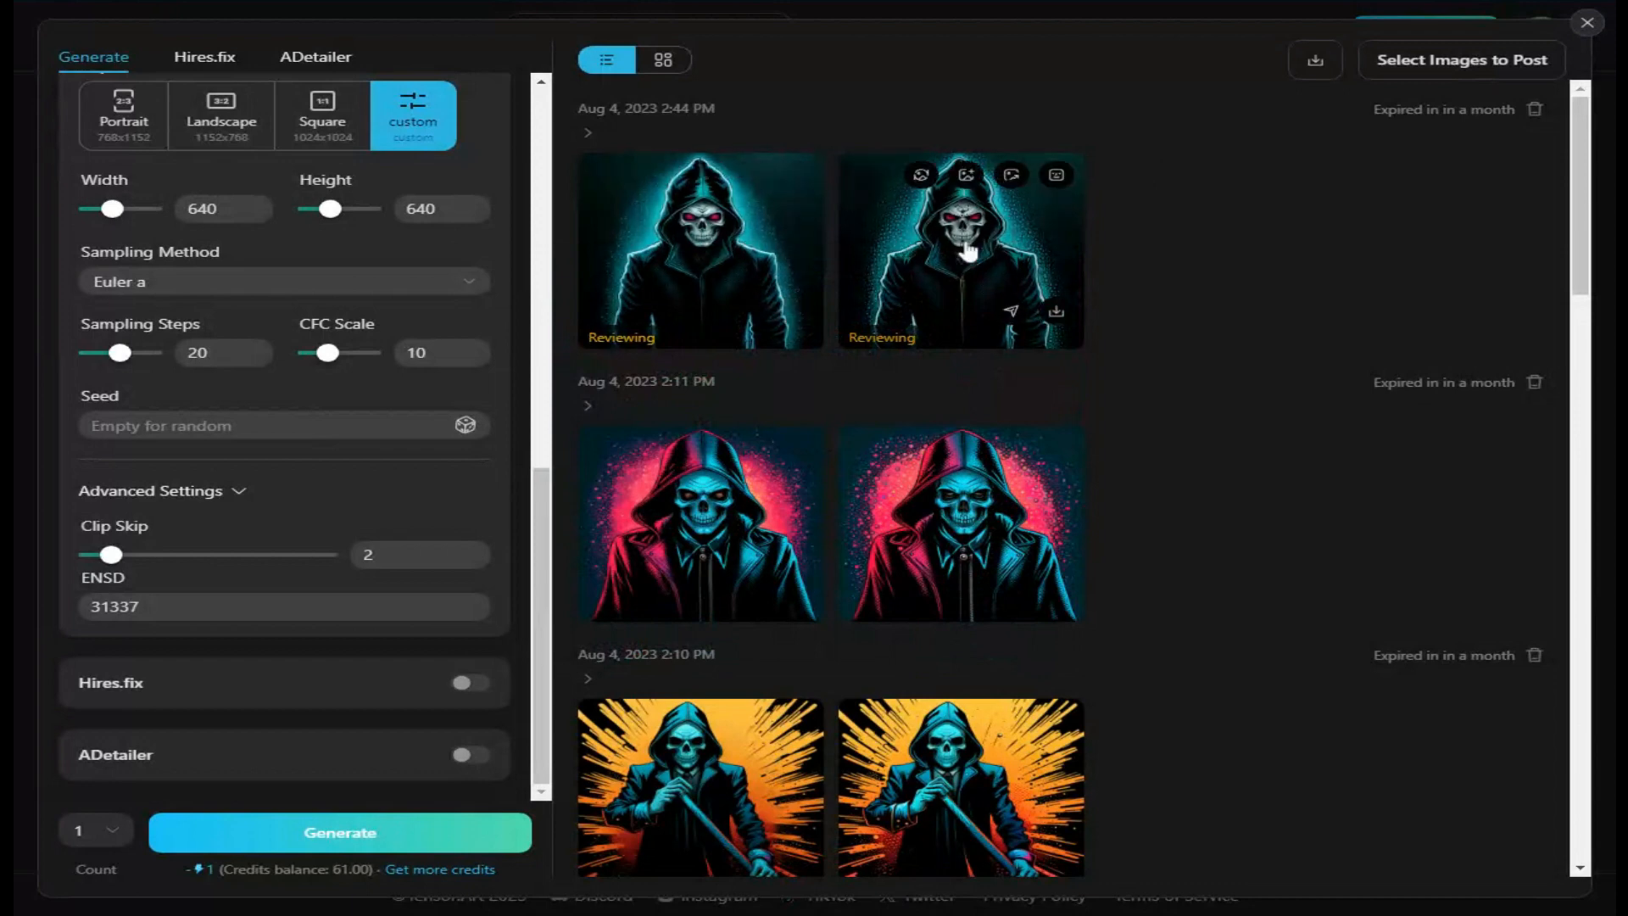
pyautogui.click(967, 252)
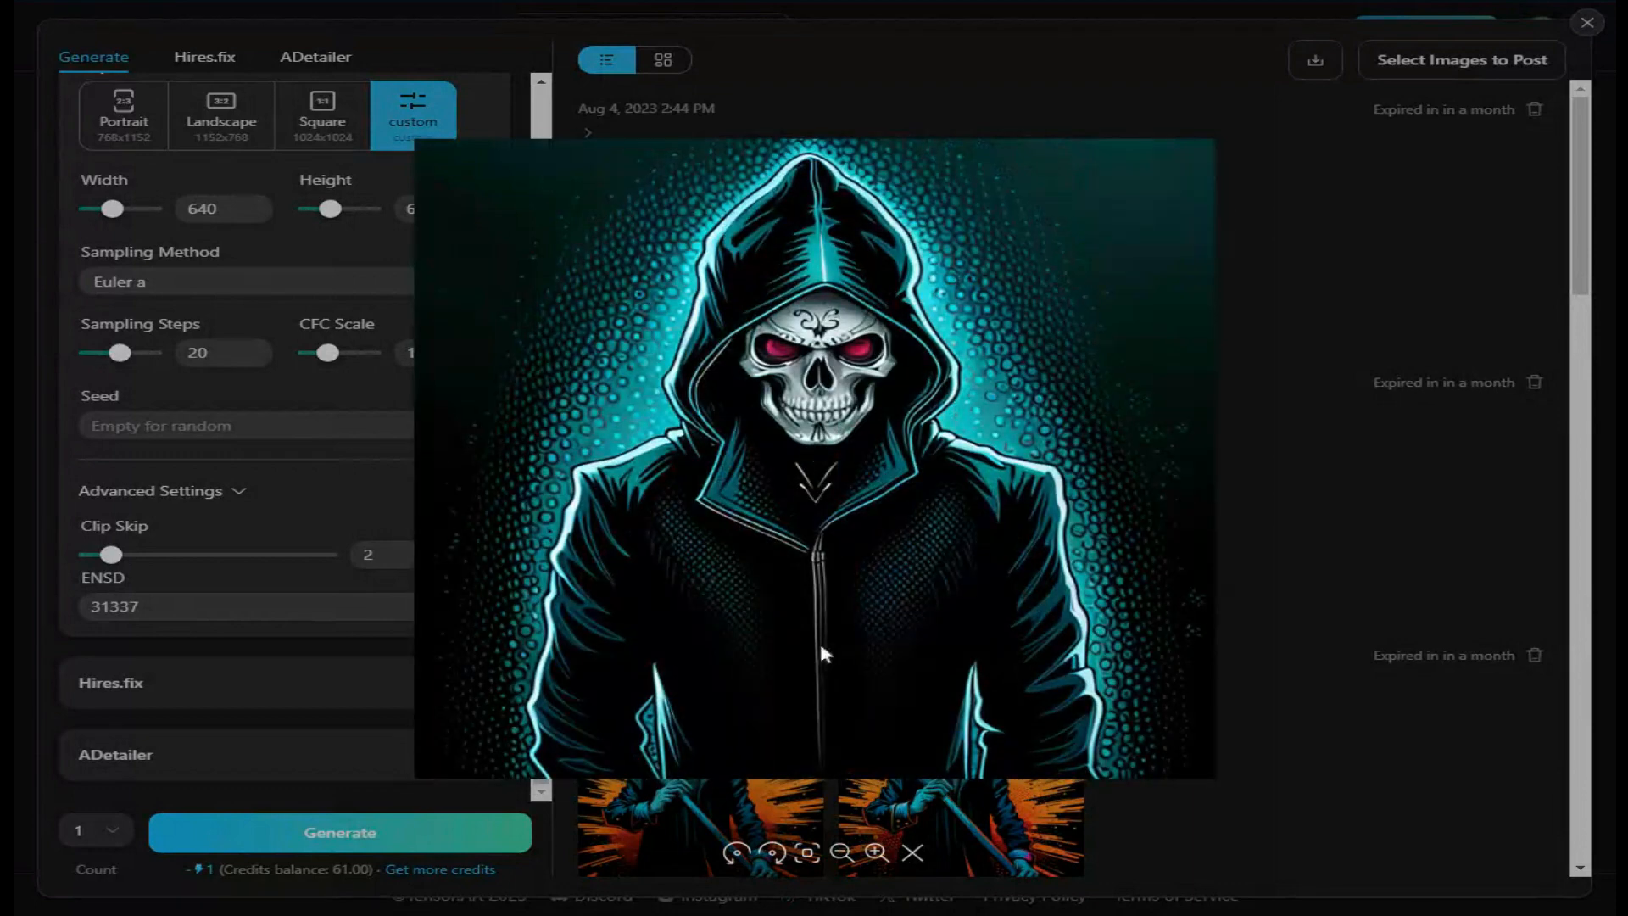
pyautogui.click(876, 854)
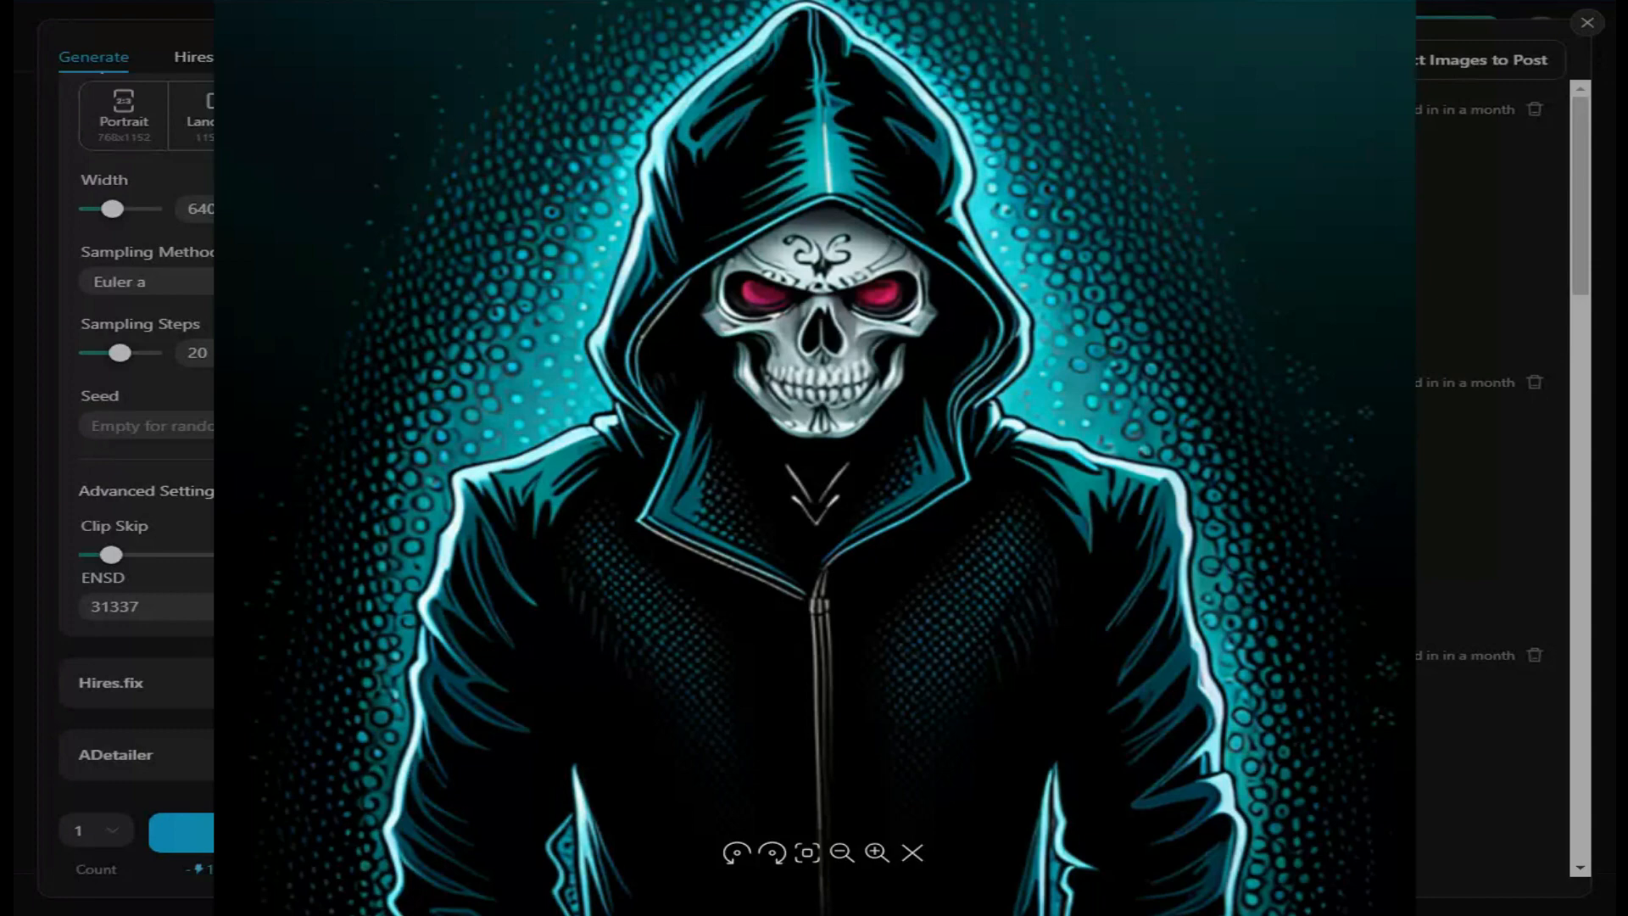
pyautogui.click(1588, 24)
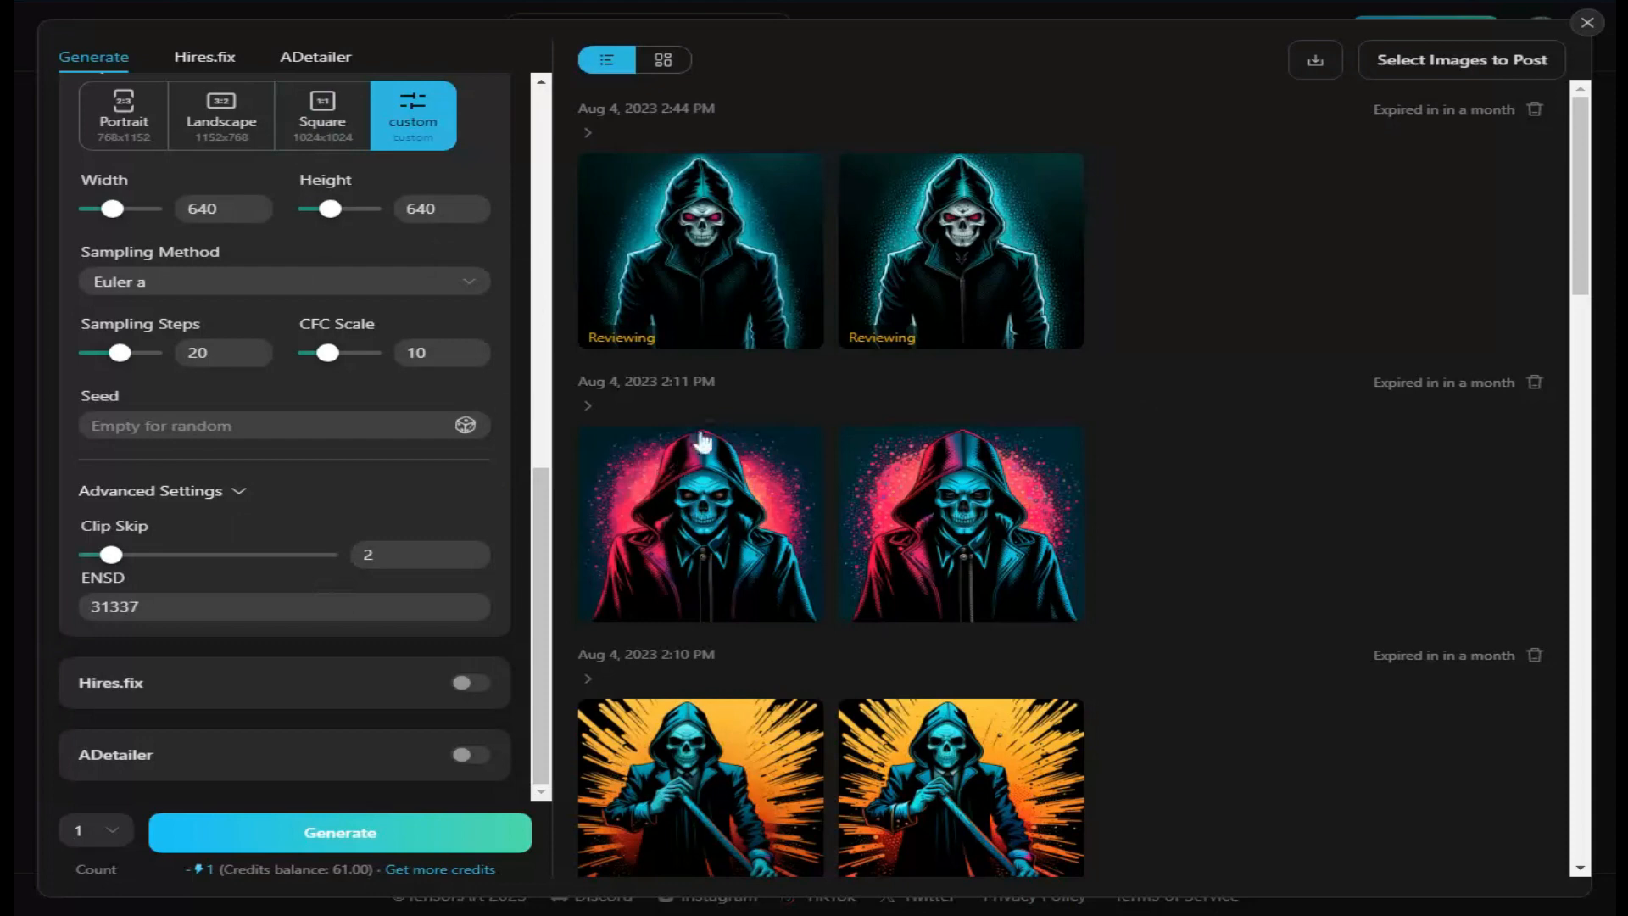
# Send the second image of the newest generation to ADetailer and set the ADetailer model to face_yolov8n_v2.pt.
pyautogui.moveTo(967, 191)
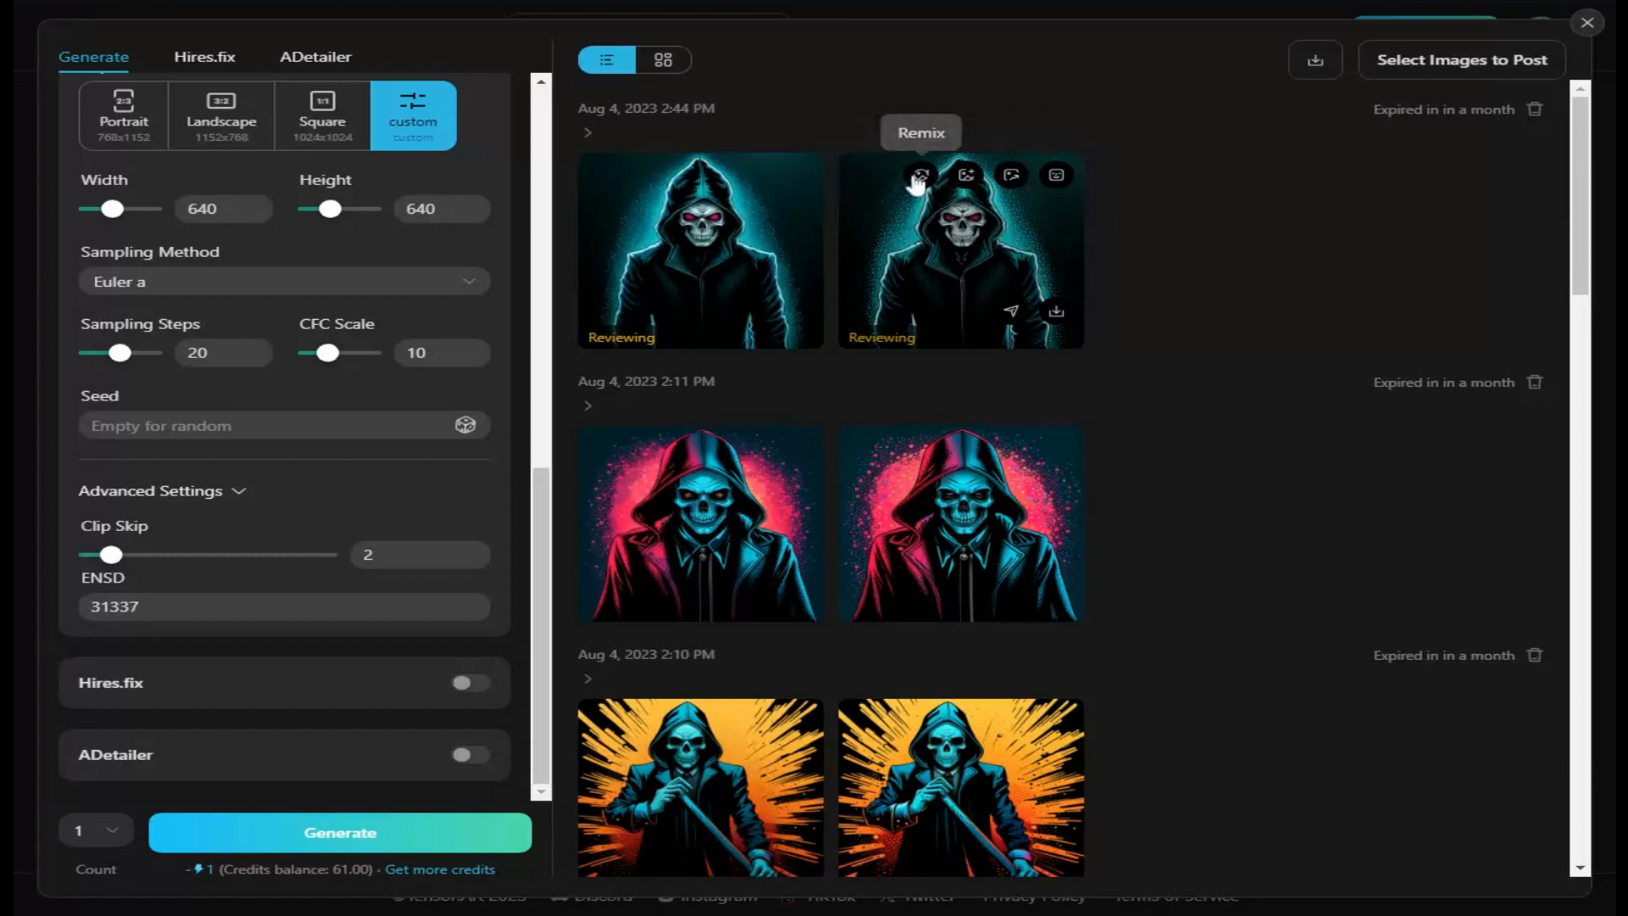
pyautogui.click(1058, 178)
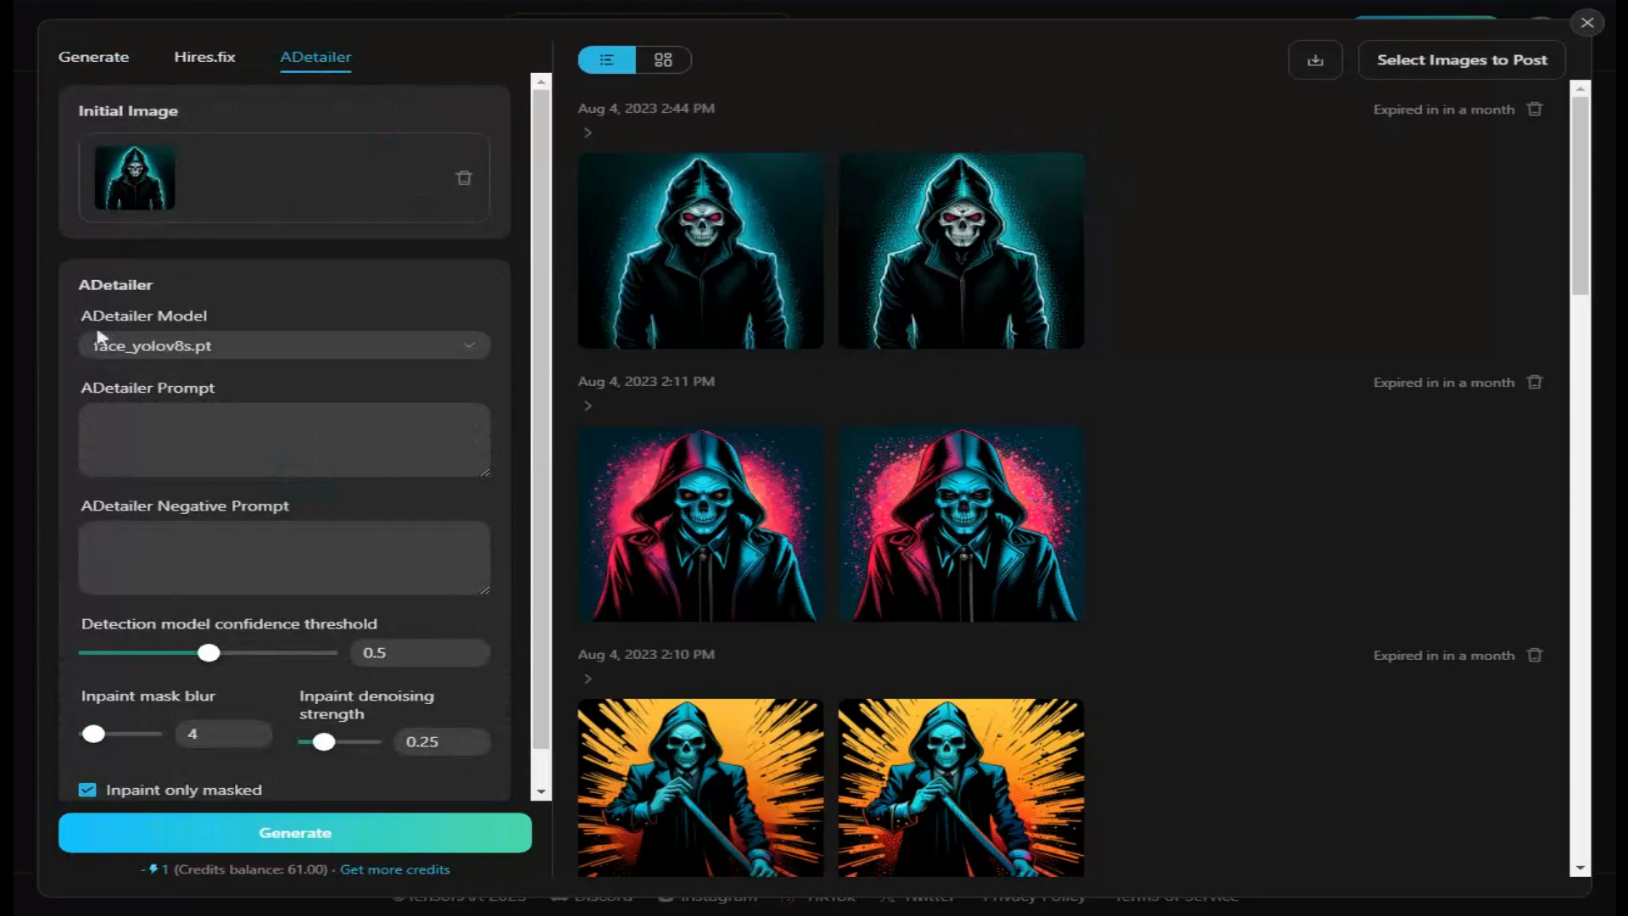
pyautogui.click(157, 349)
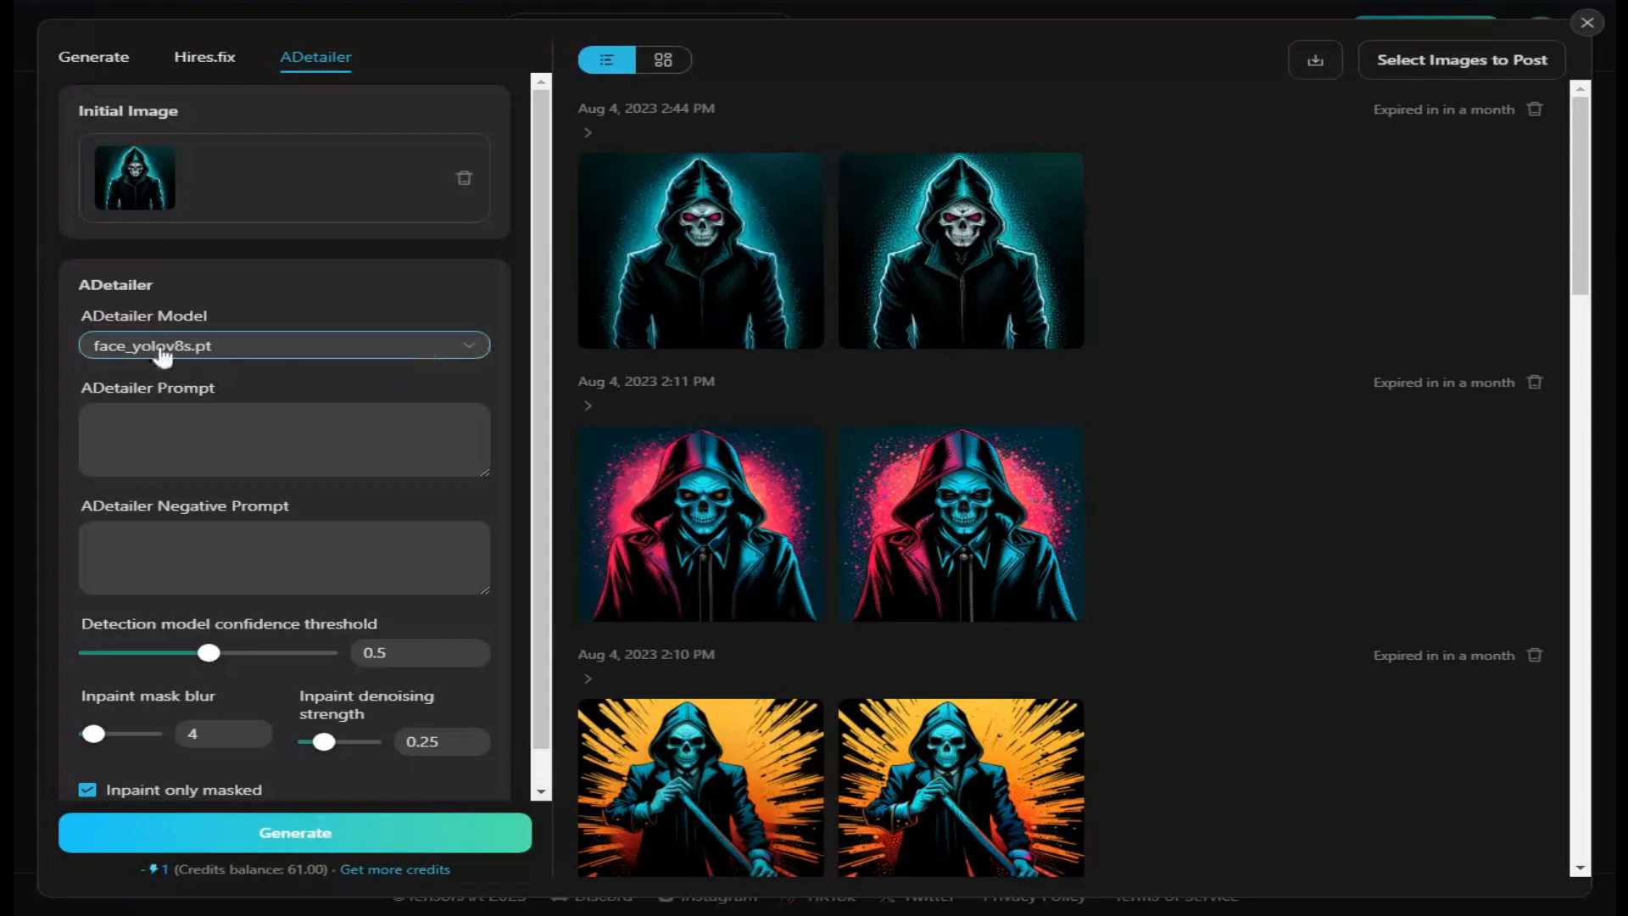
pyautogui.click(478, 350)
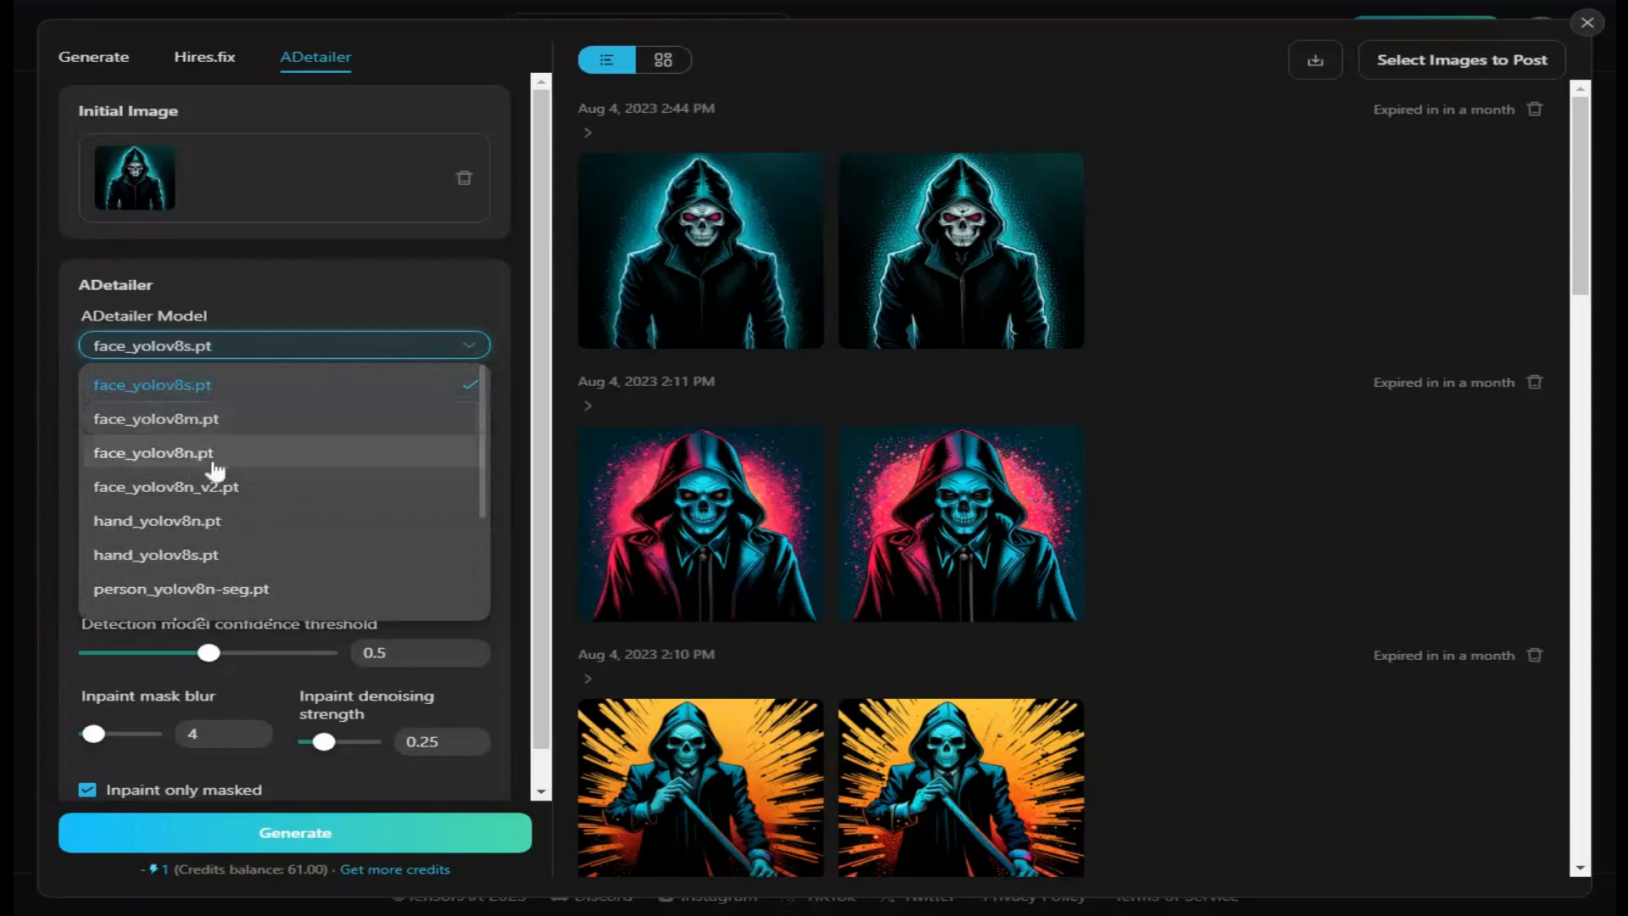
pyautogui.scroll(-3, 163, 545)
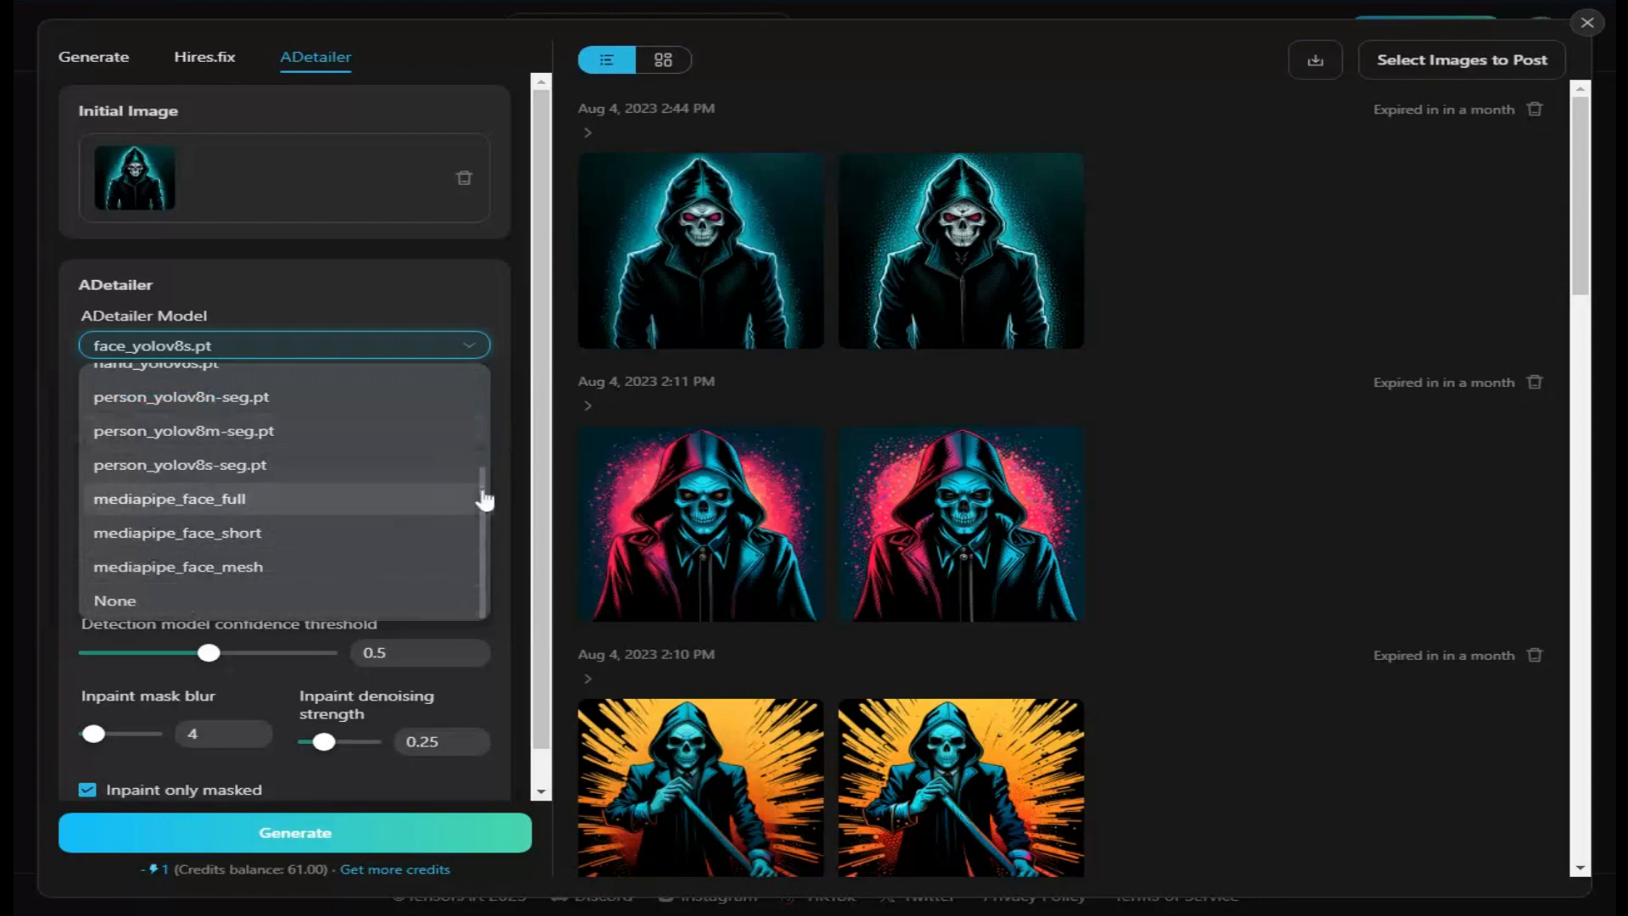
pyautogui.moveTo(479, 497); pyautogui.dragTo(489, 386)
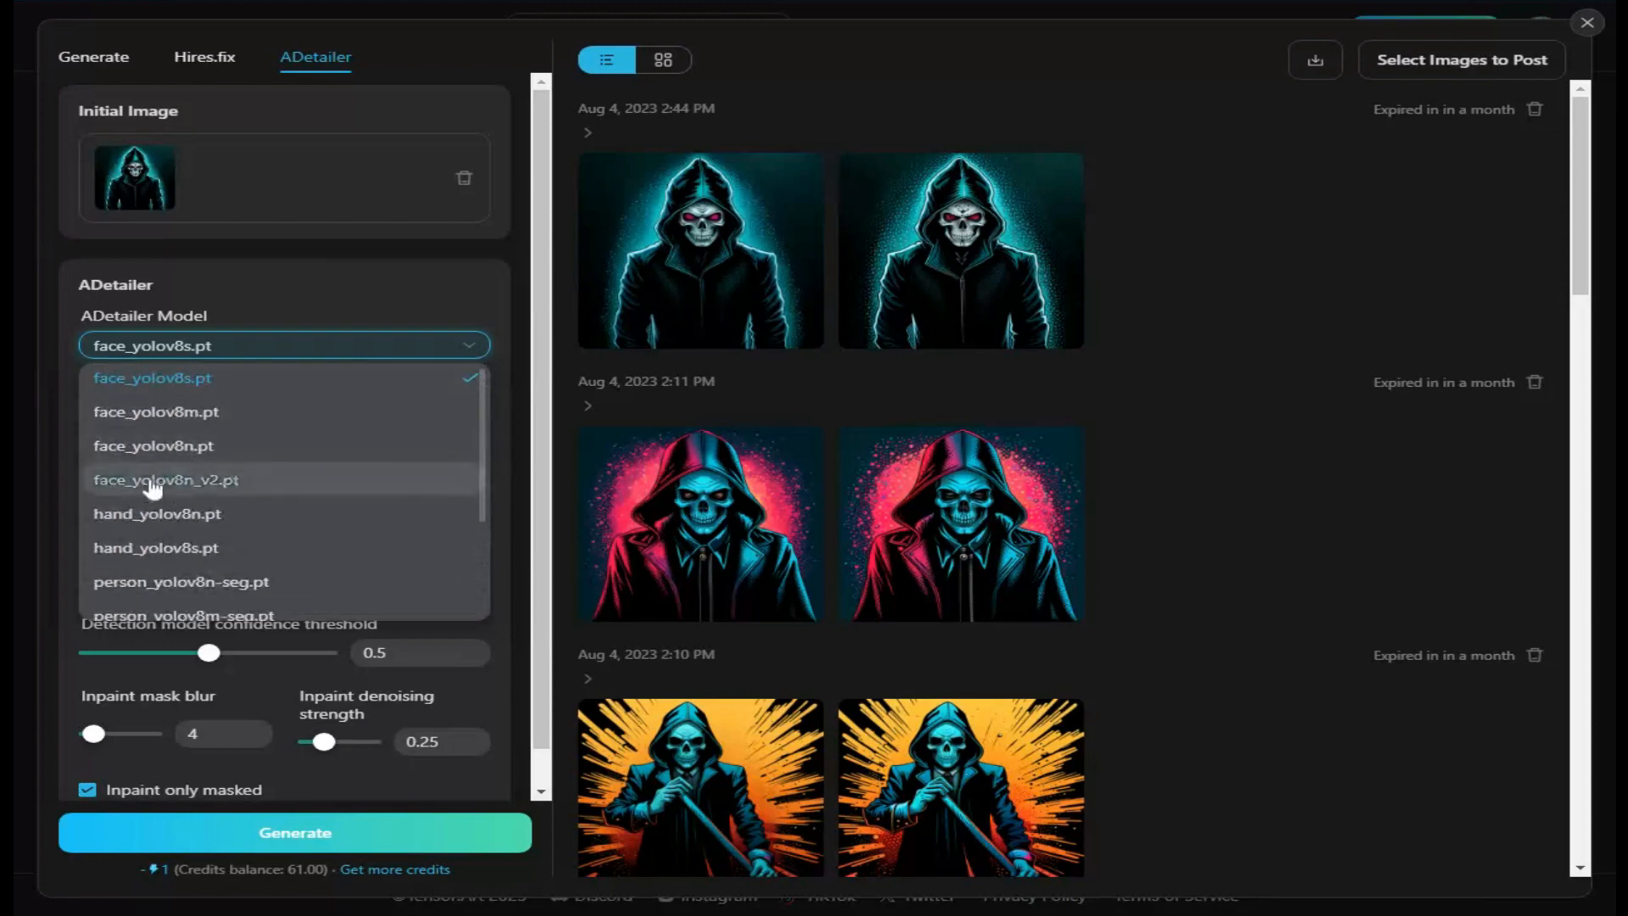
pyautogui.click(181, 483)
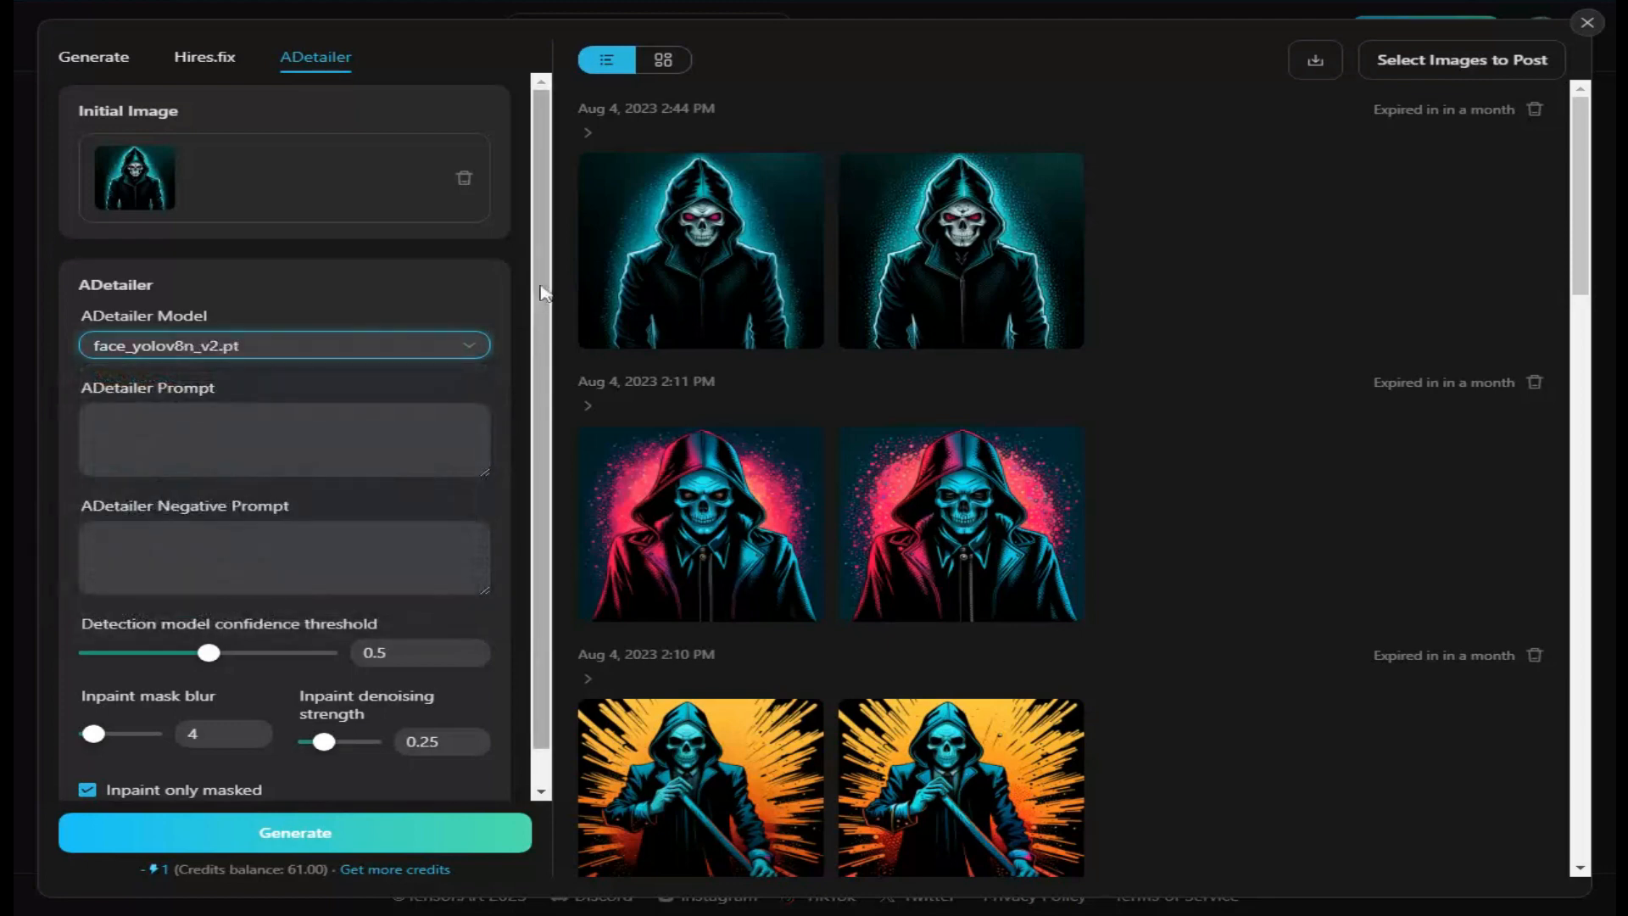
# Check the detection confidence threshold, mask blur and denoising strength, and run the ADetailer generation.
pyautogui.moveTo(540, 289); pyautogui.dragTo(540, 497)
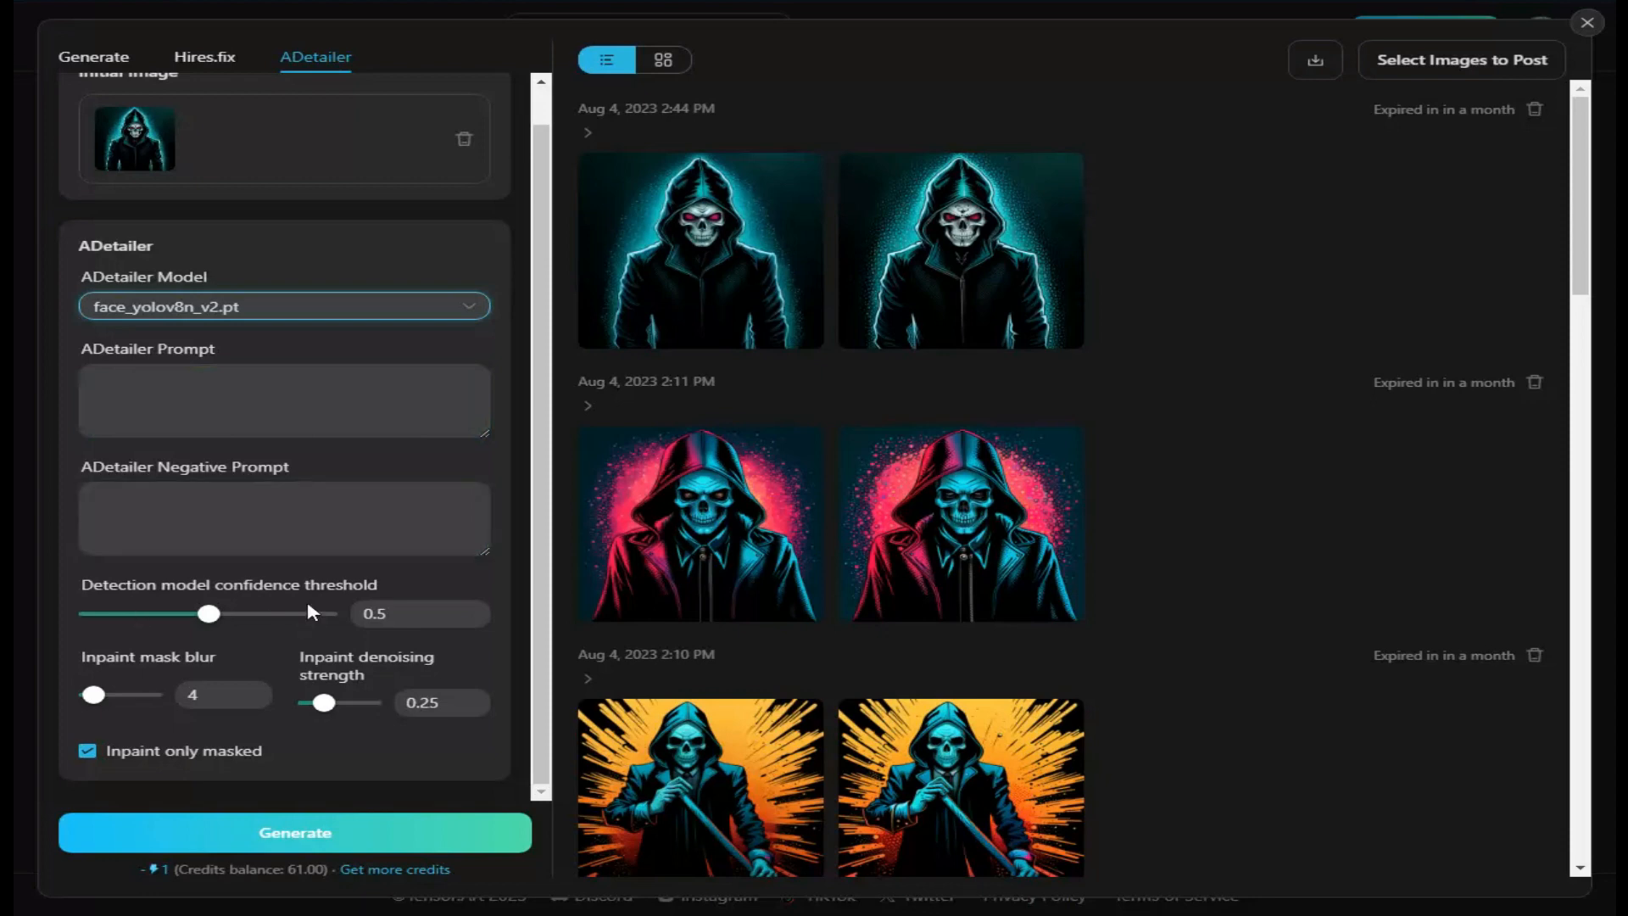
pyautogui.moveTo(219, 614)
pyautogui.moveTo(97, 702)
pyautogui.moveTo(656, 243)
pyautogui.moveTo(325, 709)
pyautogui.click(304, 835)
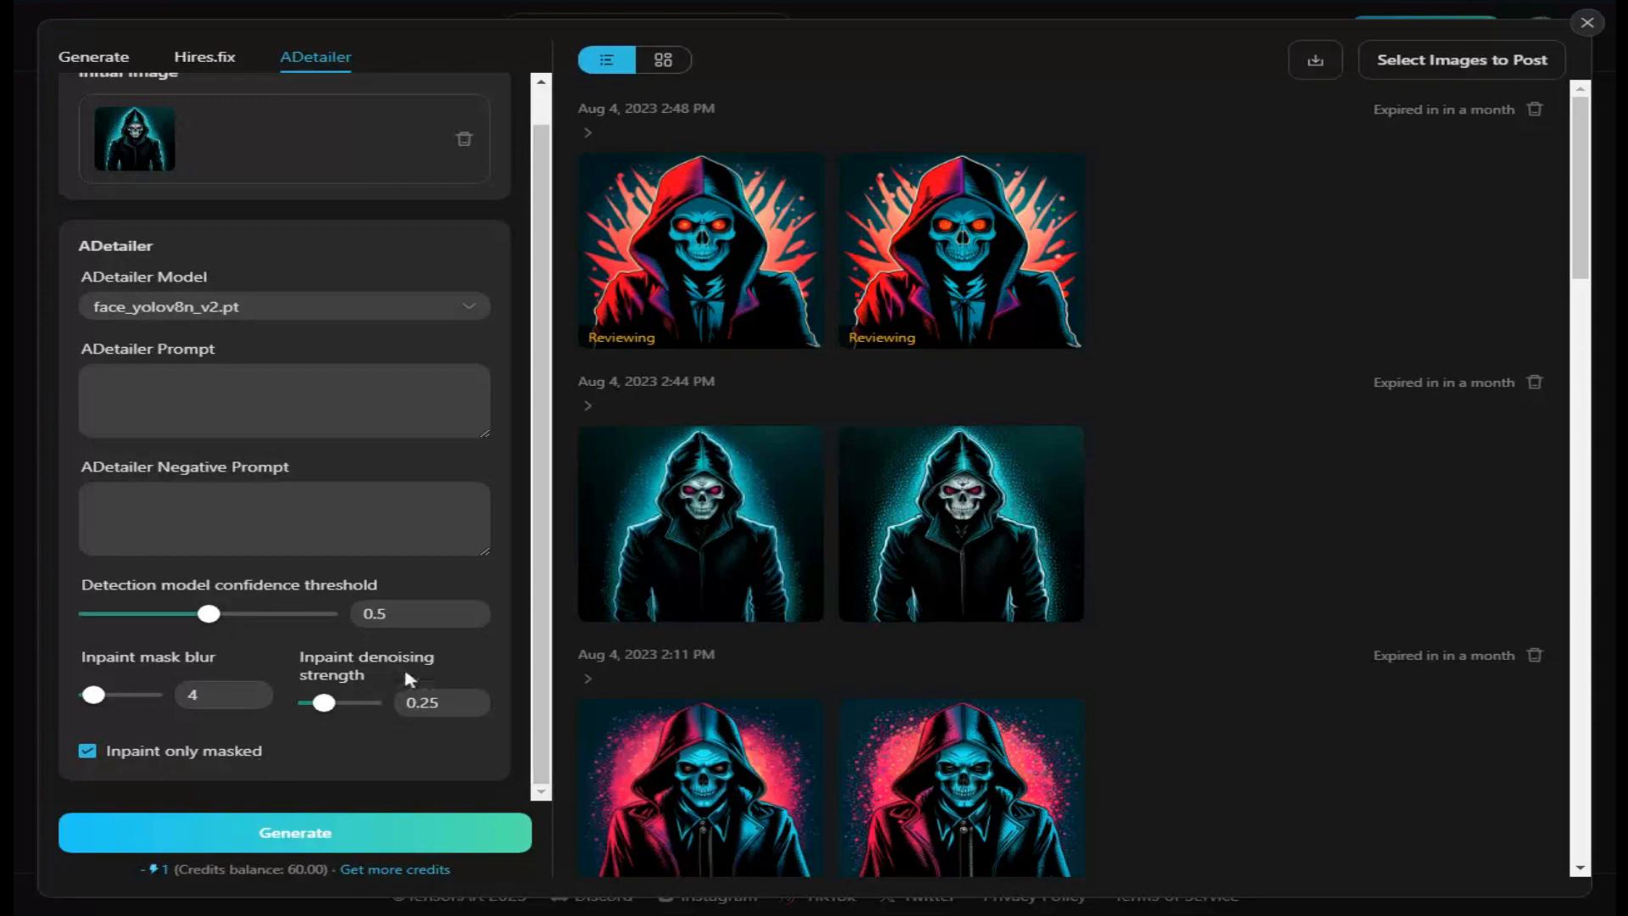
# Enlarge the first image of the ADetailer result, zoom in to examine the face, and close the preview.
pyautogui.click(715, 255)
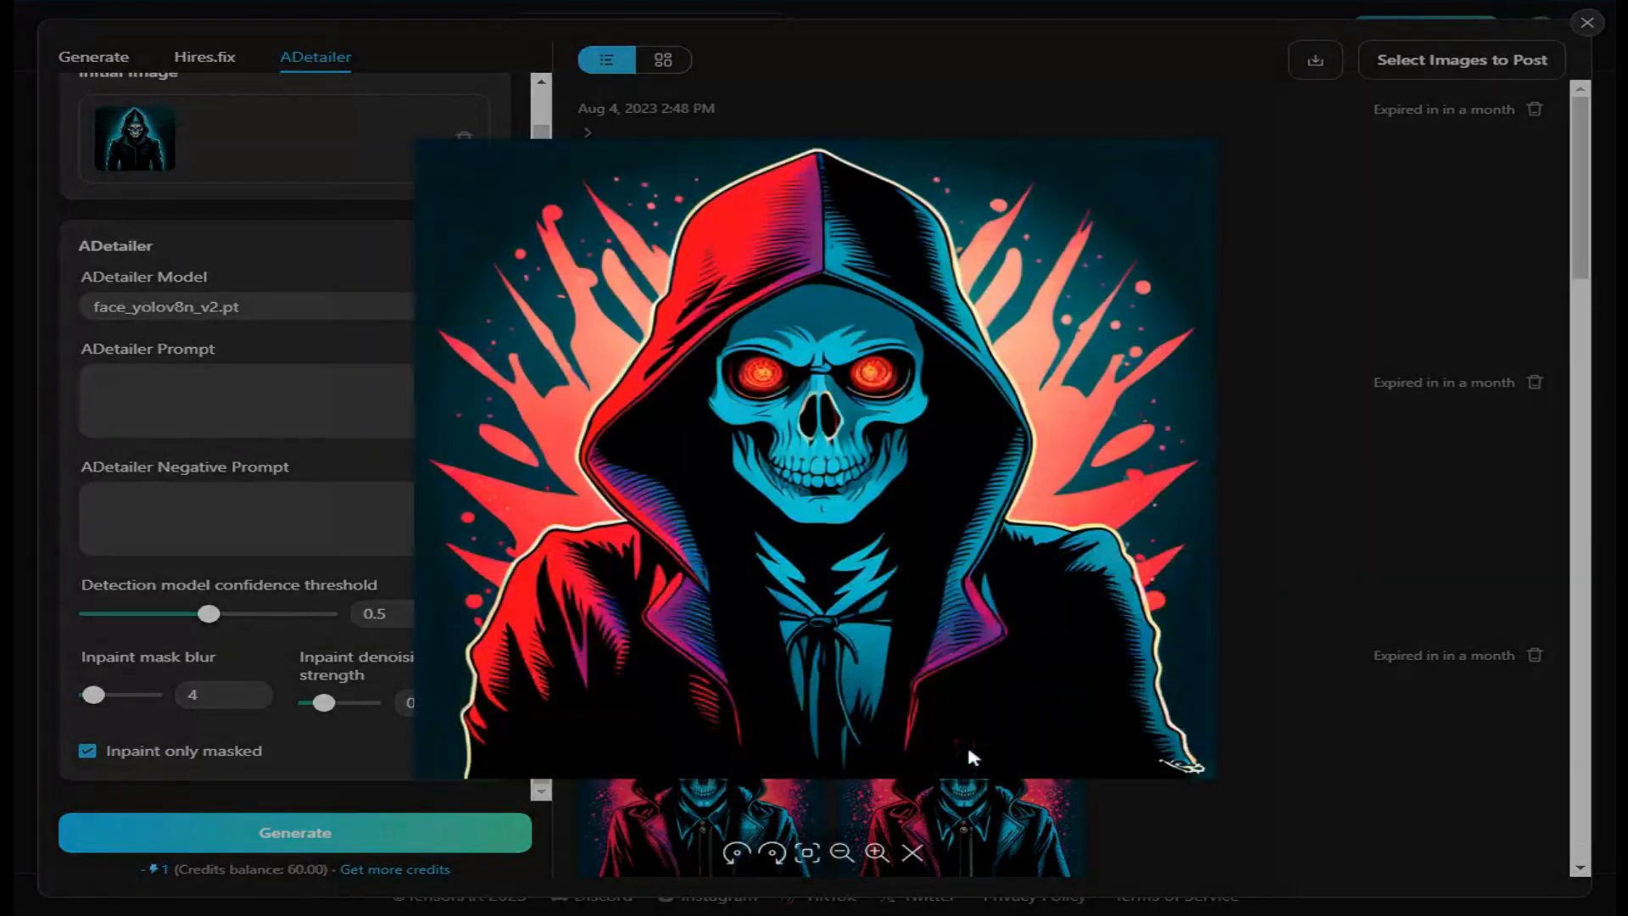
pyautogui.click(876, 852)
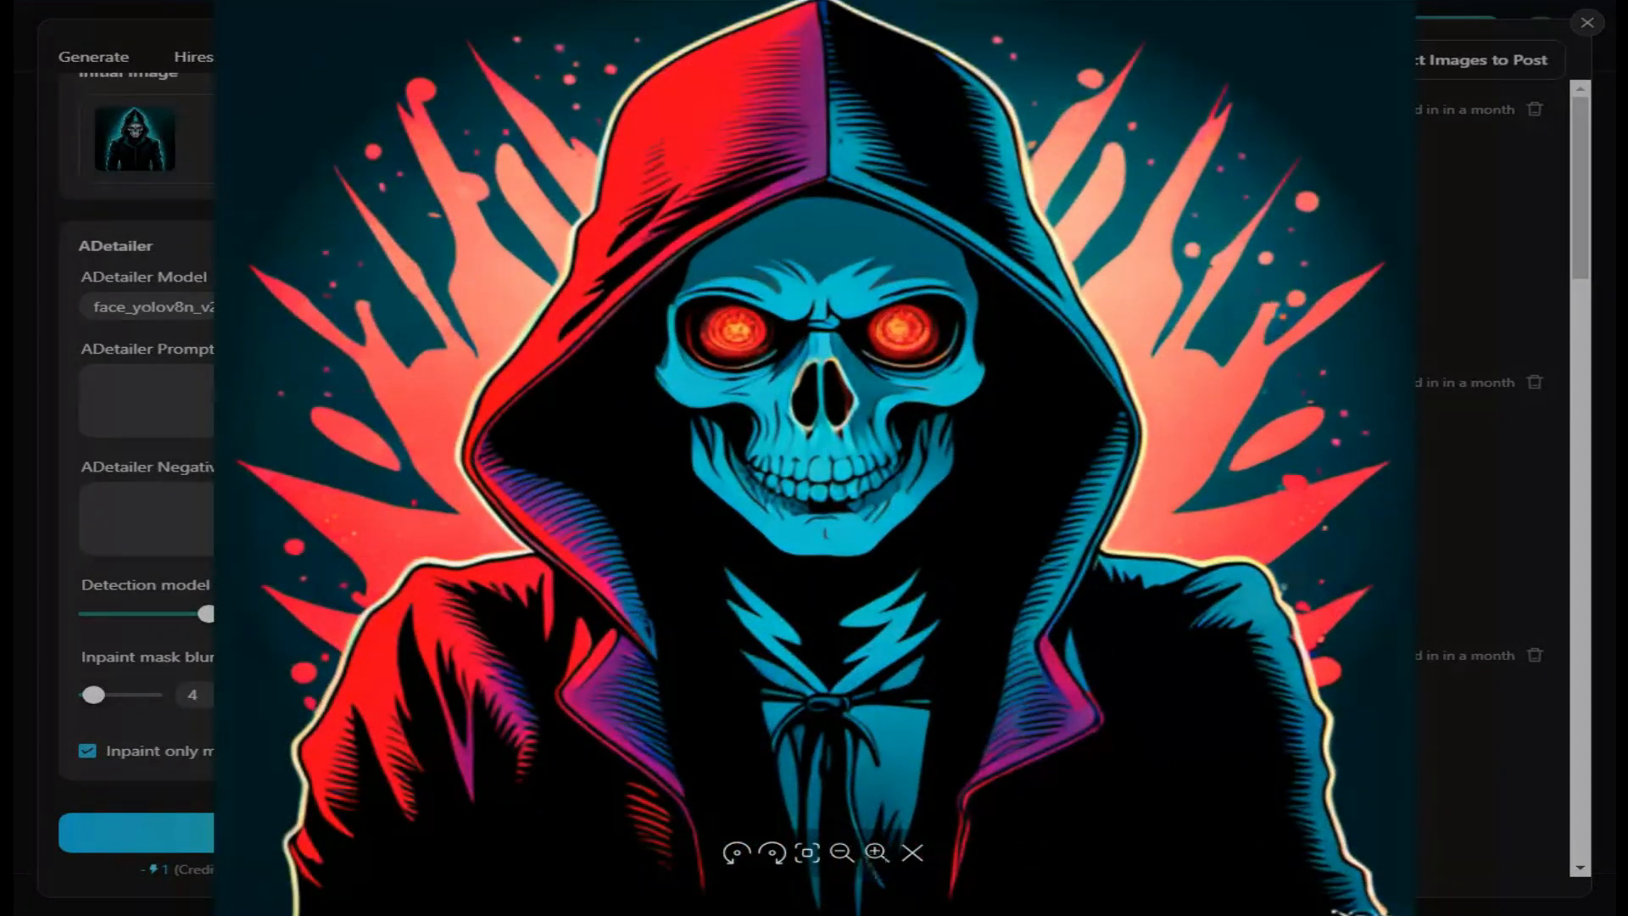
pyautogui.click(1586, 26)
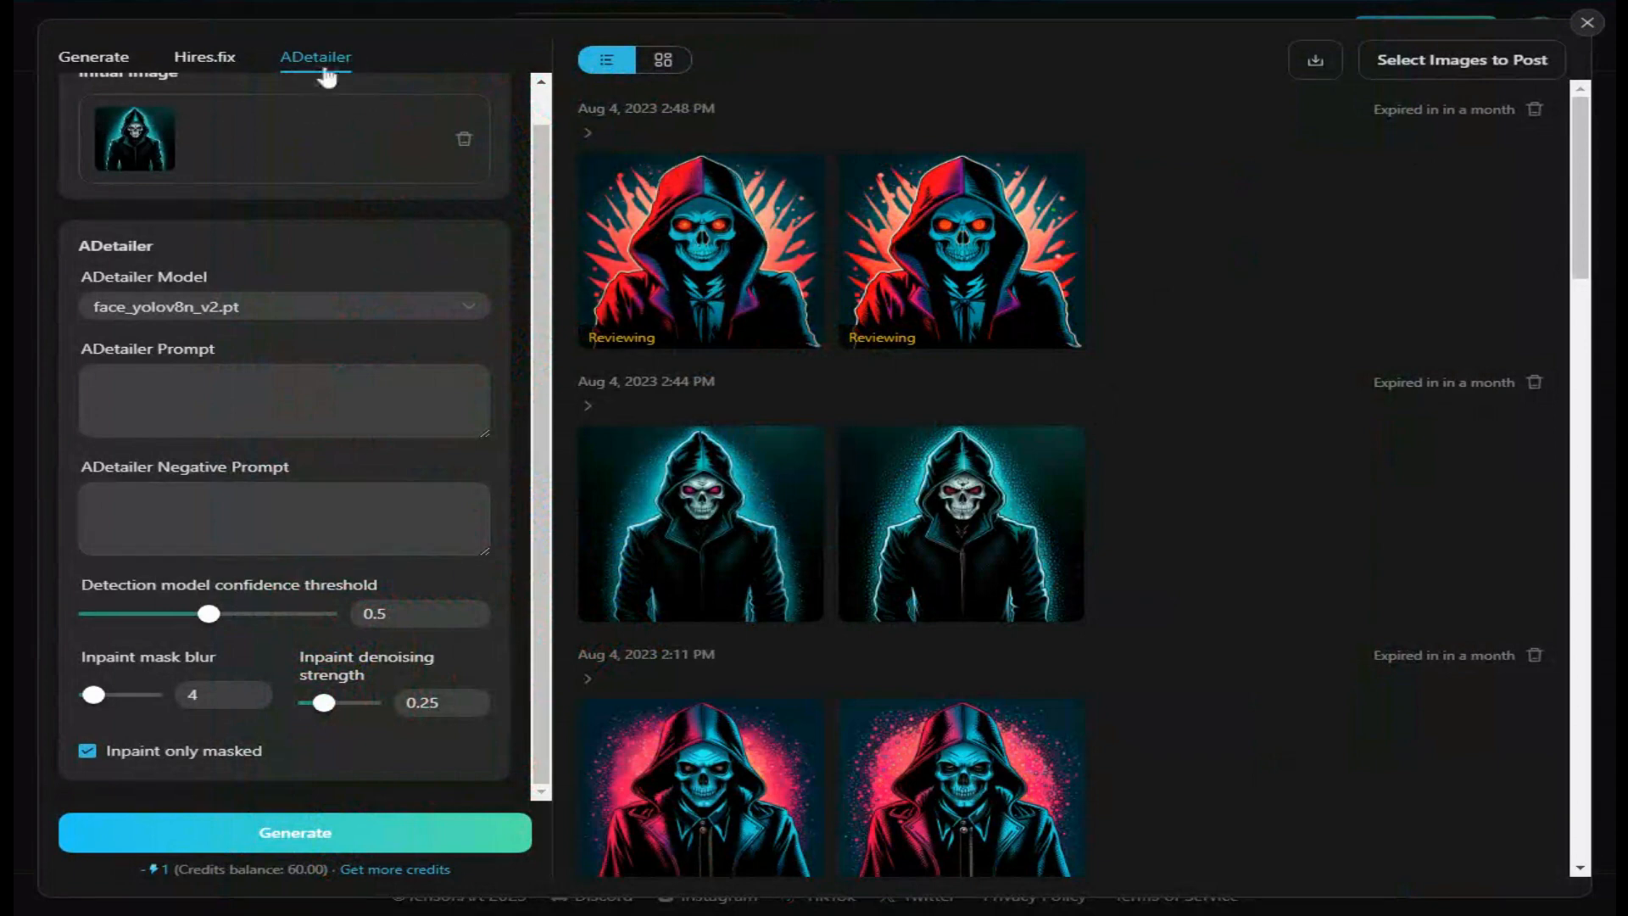
# Send the second red-hooded ADetailer image to the upscaler and set the Hires.fix upscaler to ESRGAN_4x.
pyautogui.moveTo(1015, 180)
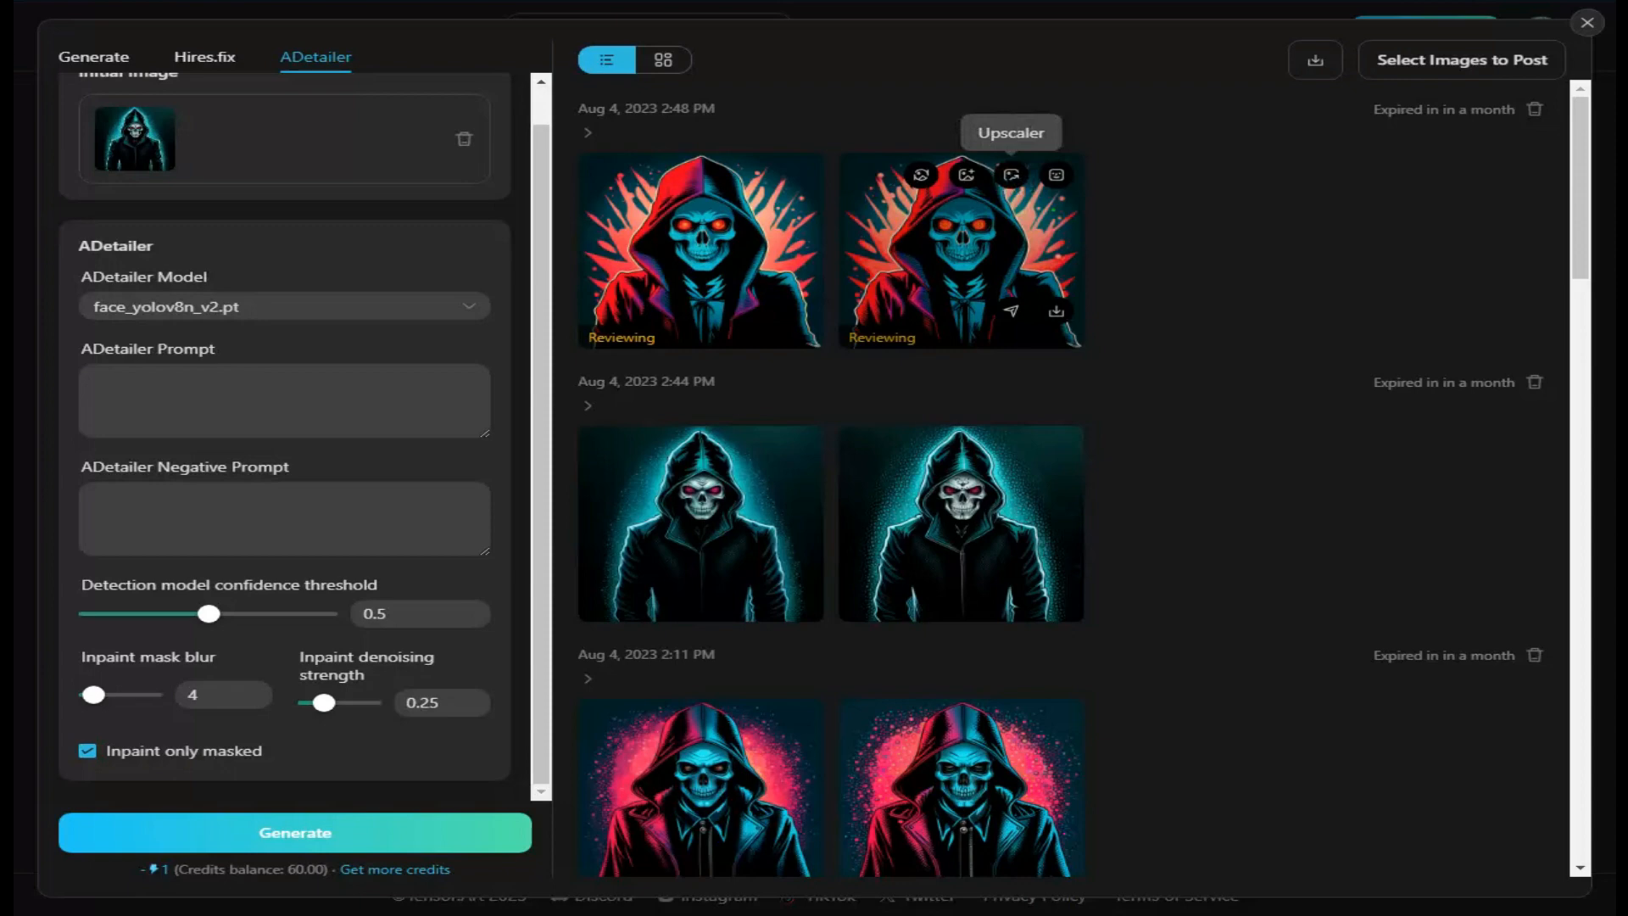
pyautogui.click(1009, 175)
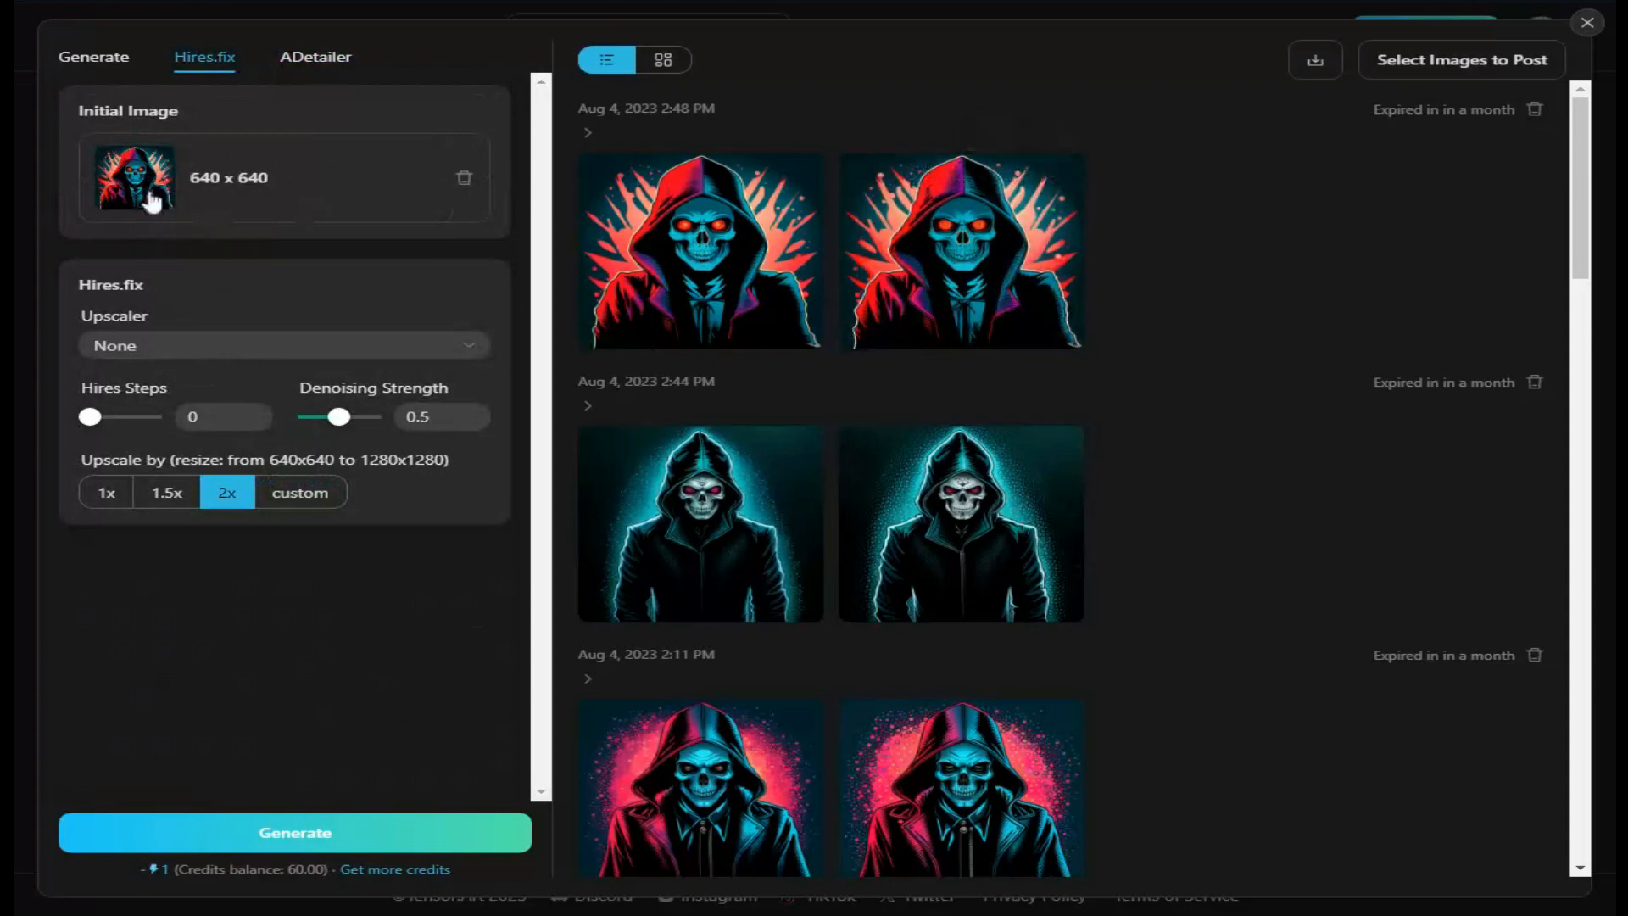
pyautogui.click(471, 348)
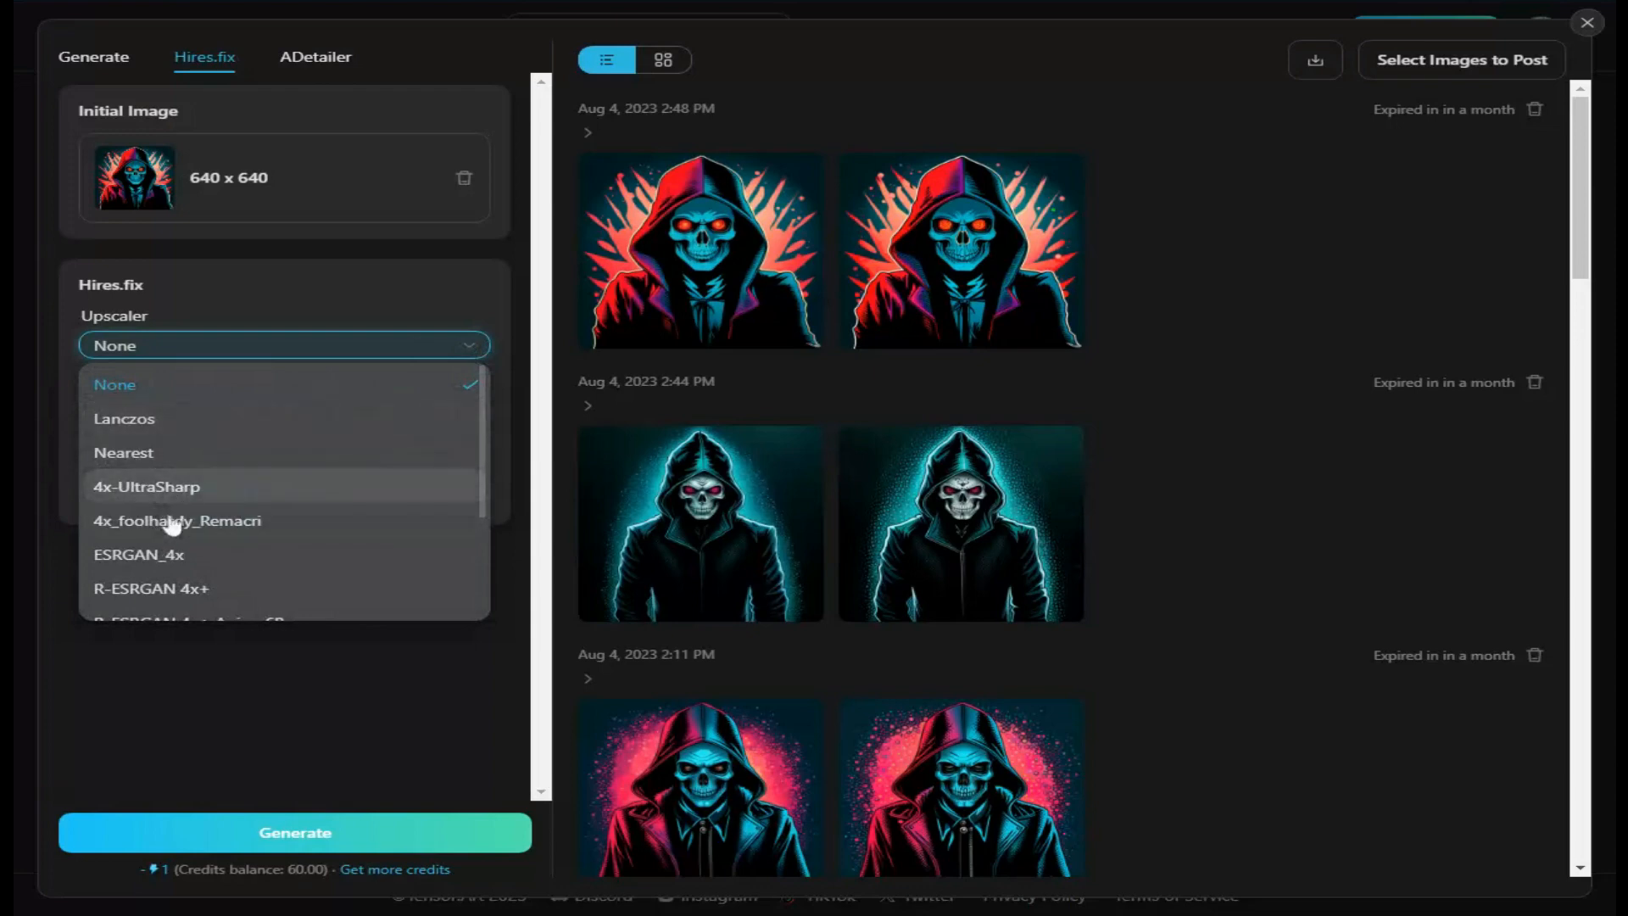
pyautogui.click(139, 558)
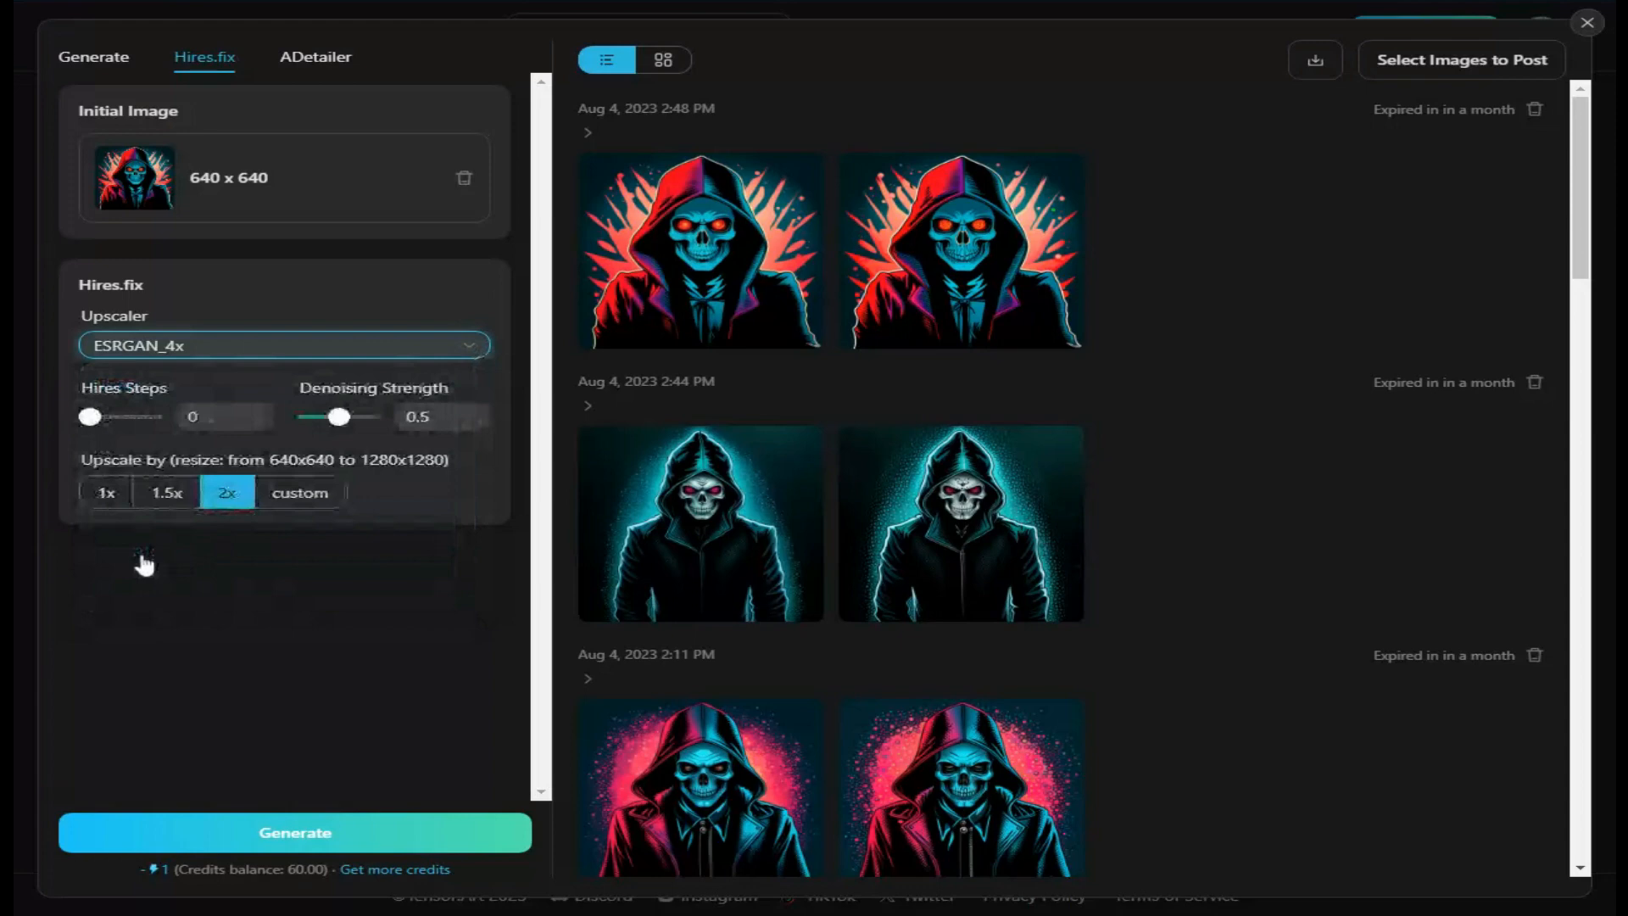
# Run Hires.fix with 11 hires steps and 1.5x upscaling, and preview the second resulting image enlarged.
pyautogui.moveTo(89, 416); pyautogui.dragTo(111, 424)
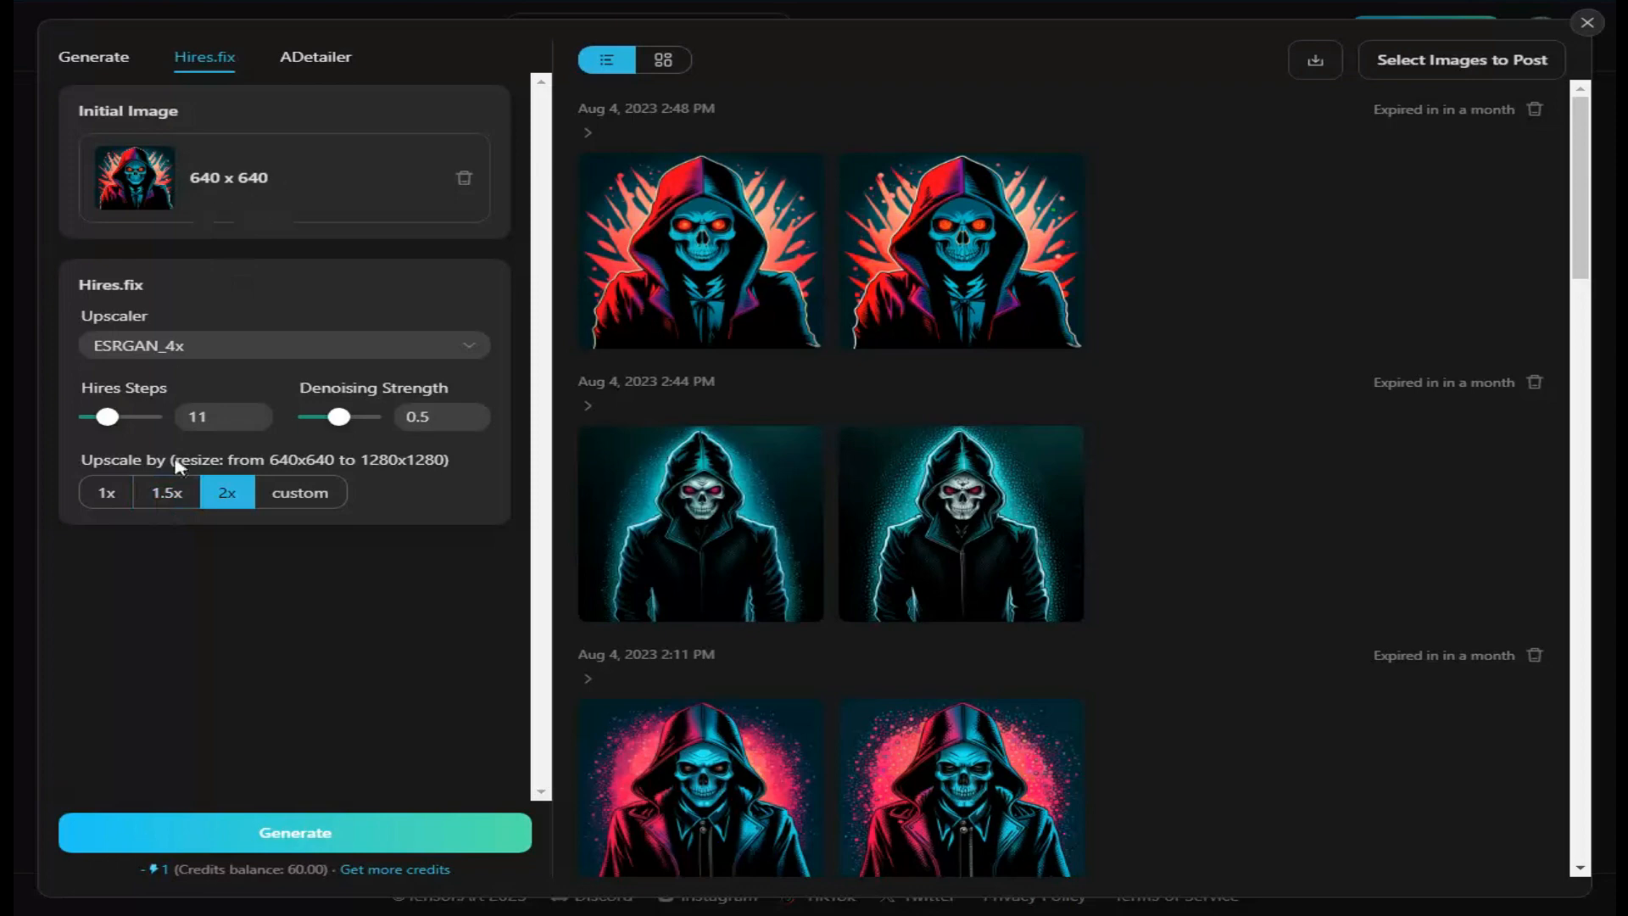
pyautogui.click(172, 496)
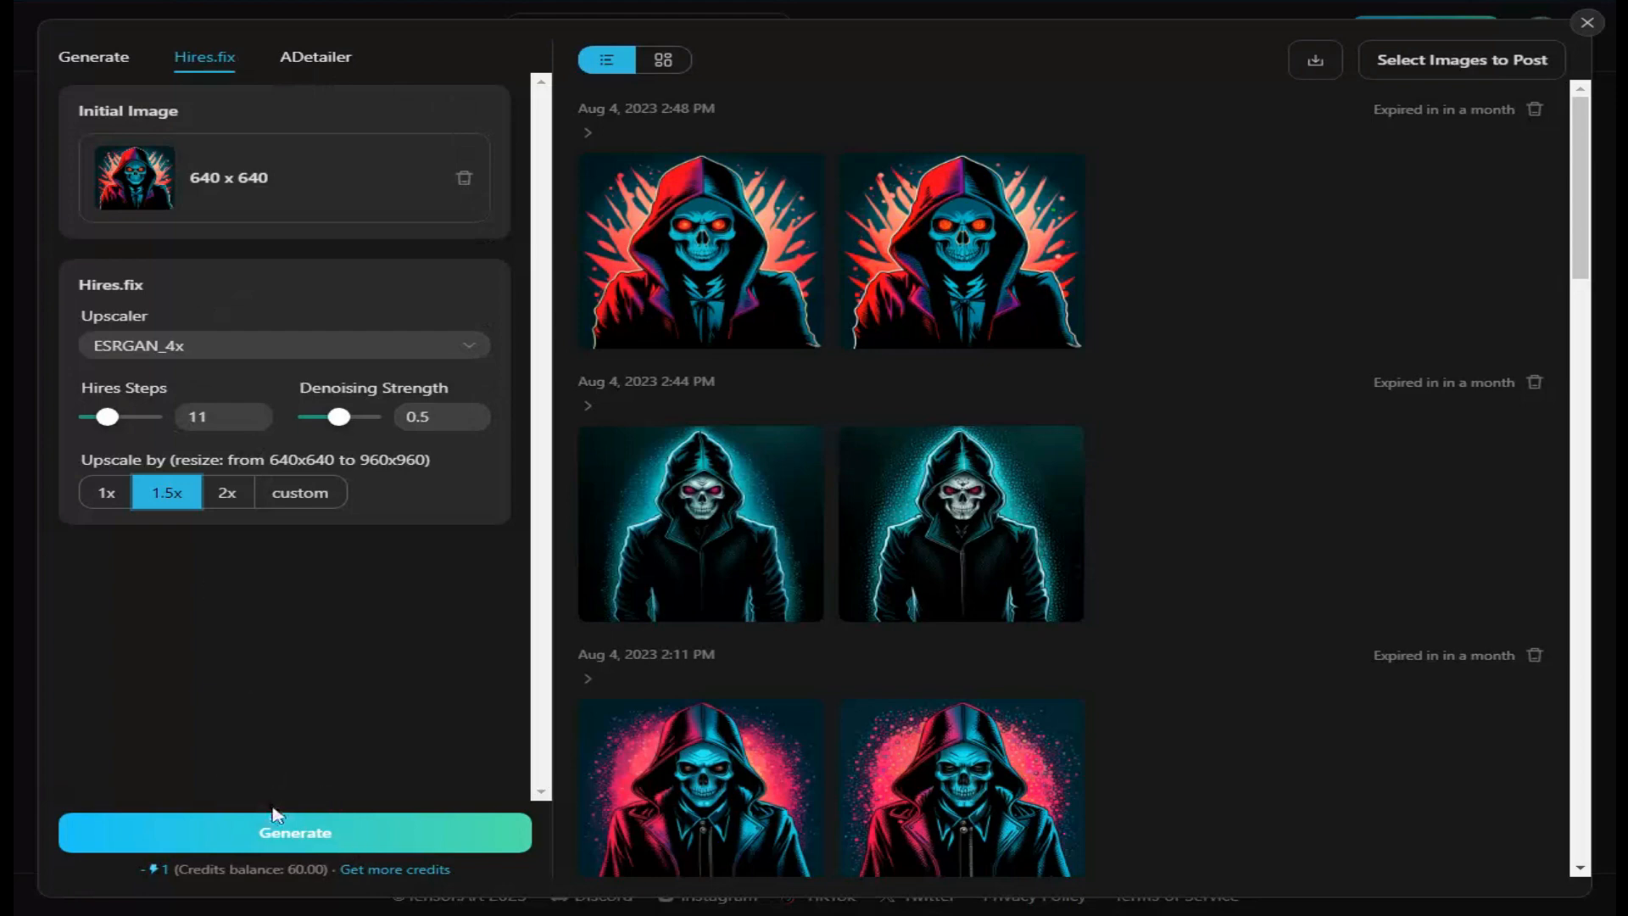
pyautogui.click(287, 842)
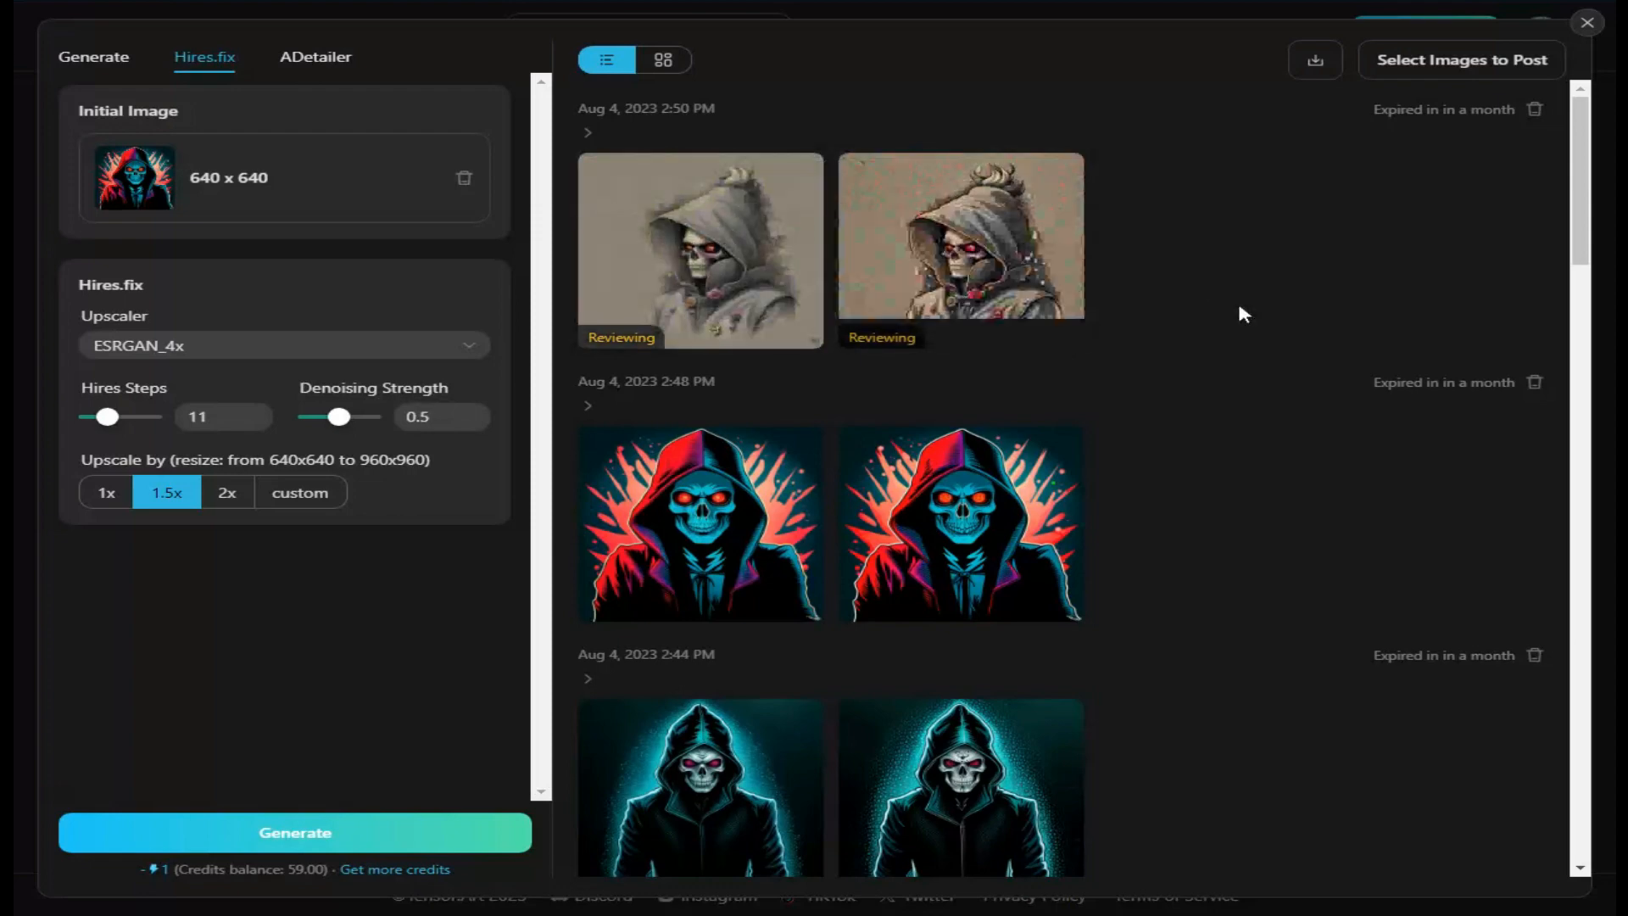
pyautogui.click(1030, 225)
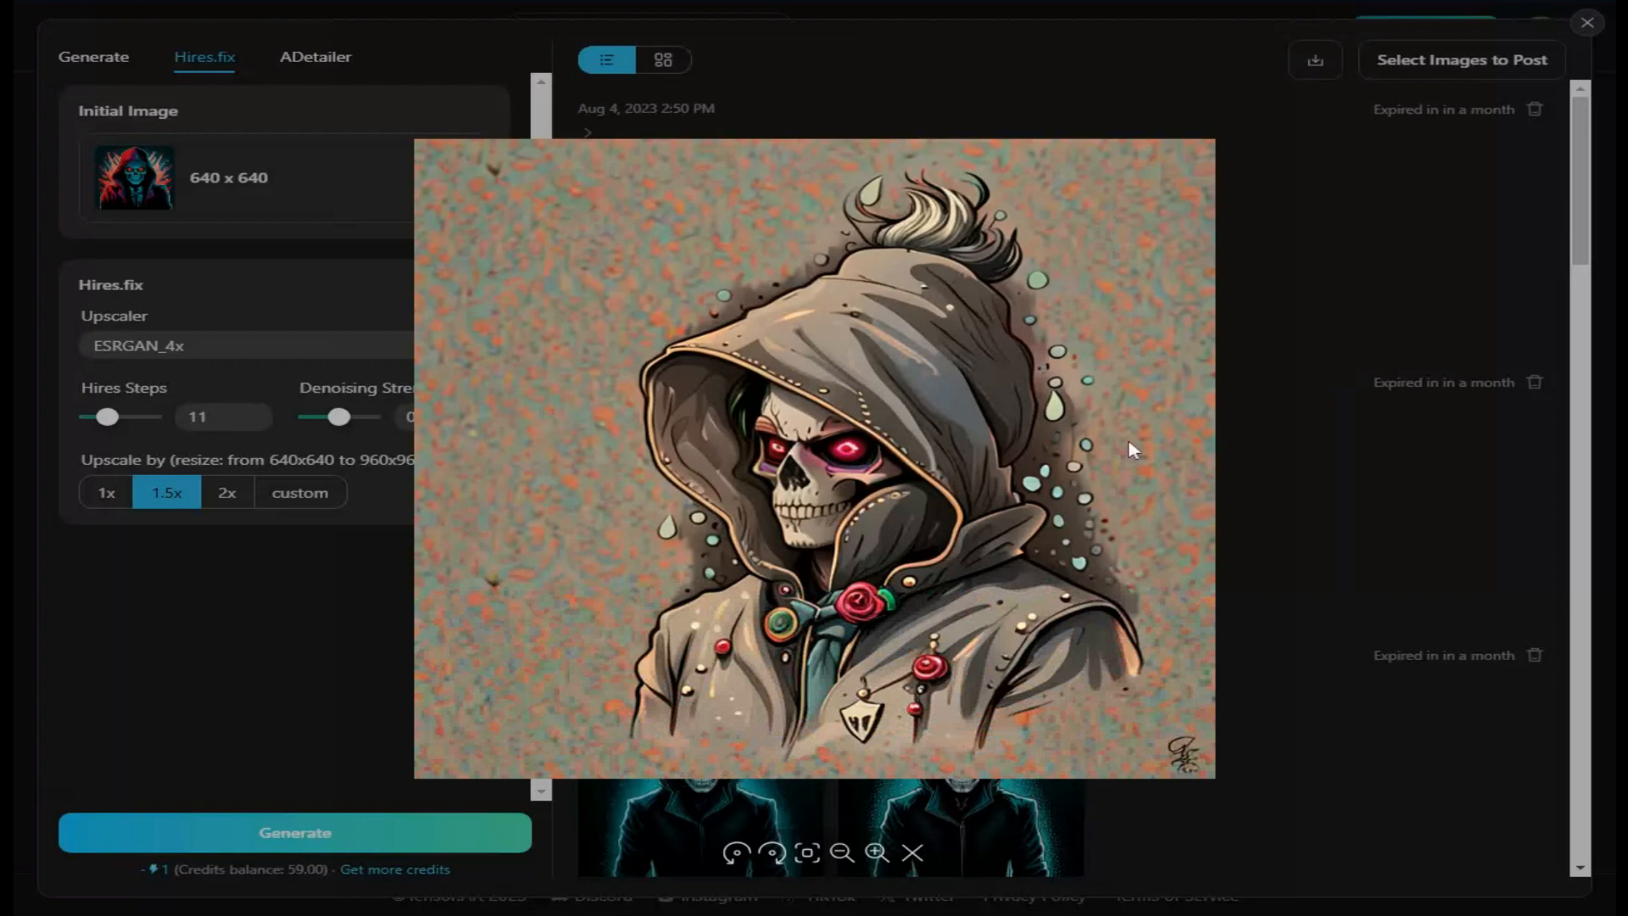
pyautogui.click(1588, 25)
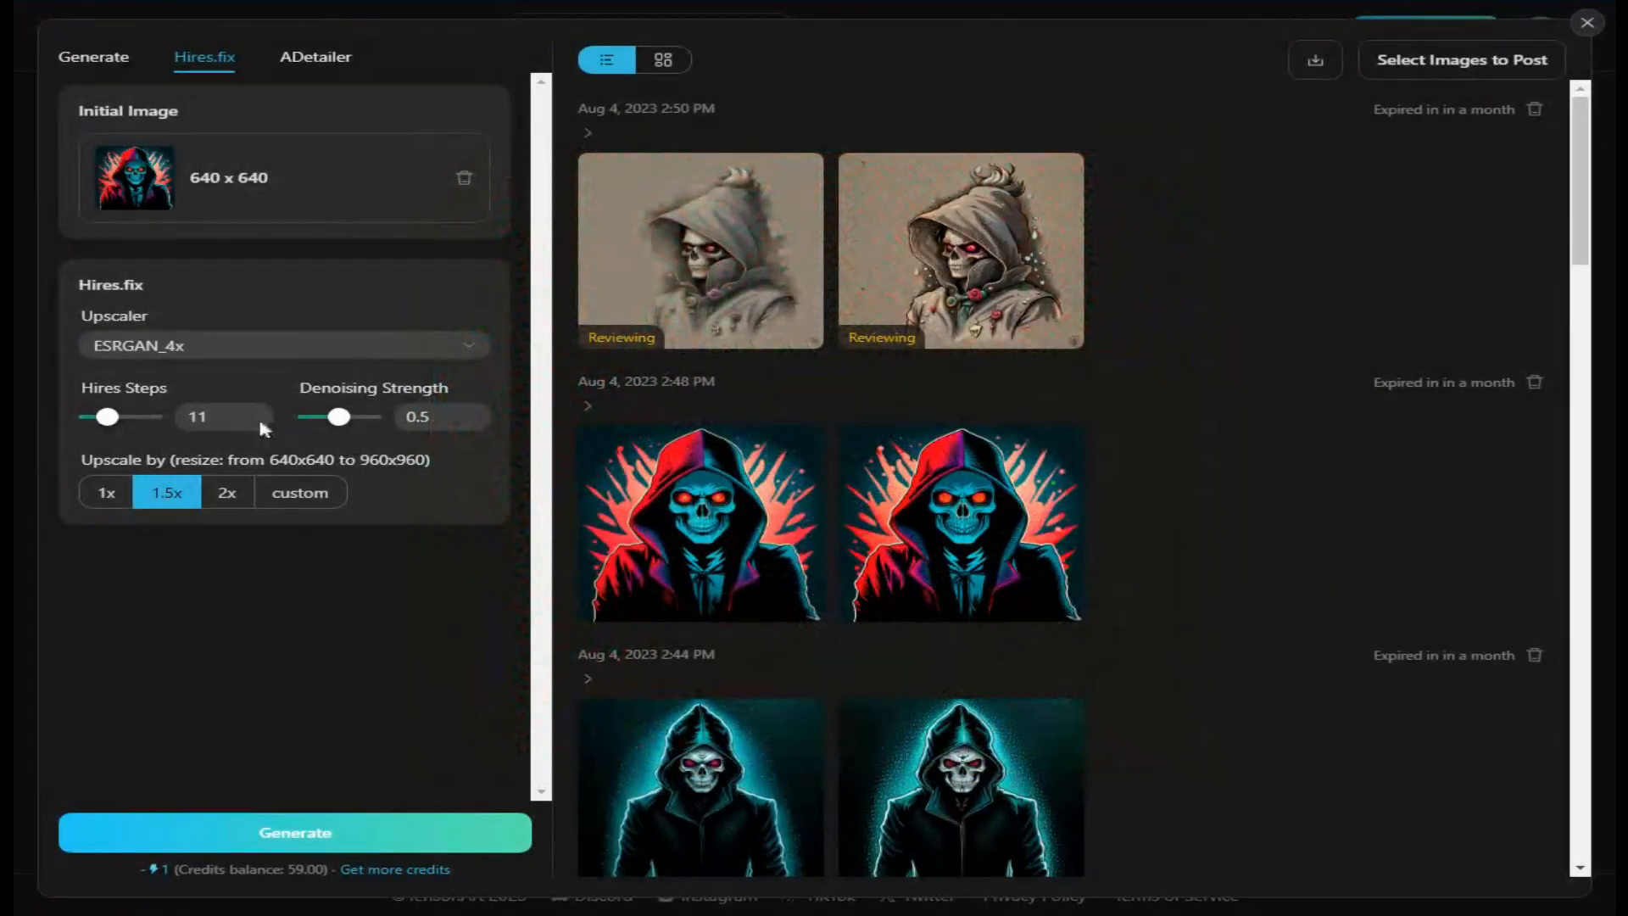
# Set hires steps and denoising strength to 0, scale to 1x and upscaler to 4x-UltraSharp, and generate the image.
pyautogui.moveTo(107, 416); pyautogui.dragTo(51, 441)
pyautogui.moveTo(297, 418); pyautogui.dragTo(288, 418)
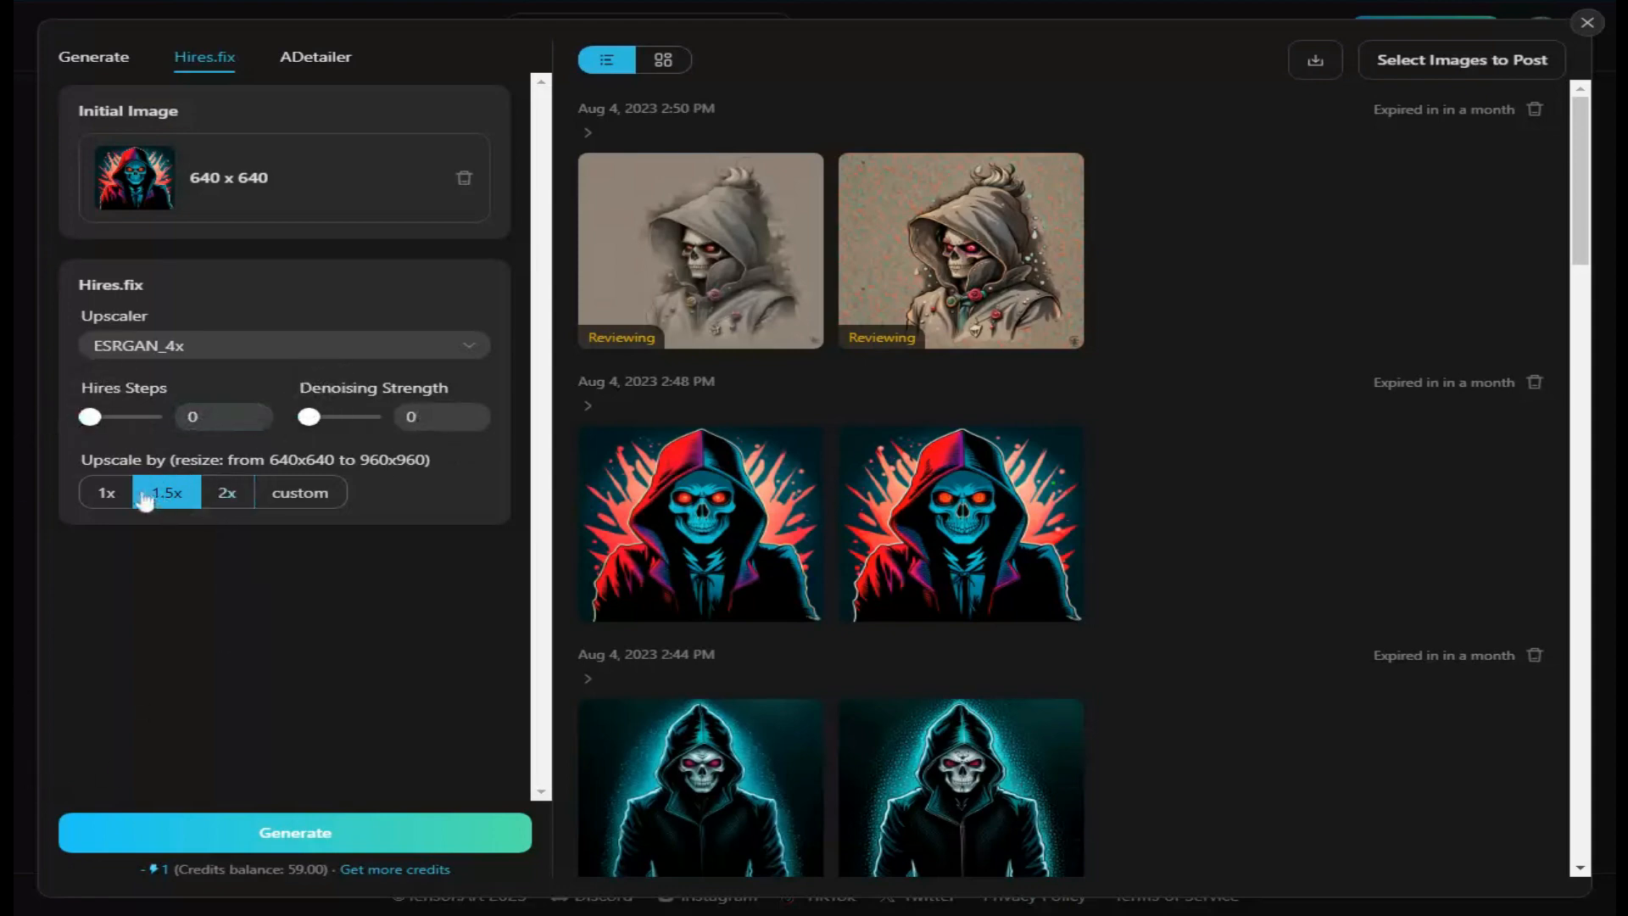
pyautogui.click(103, 496)
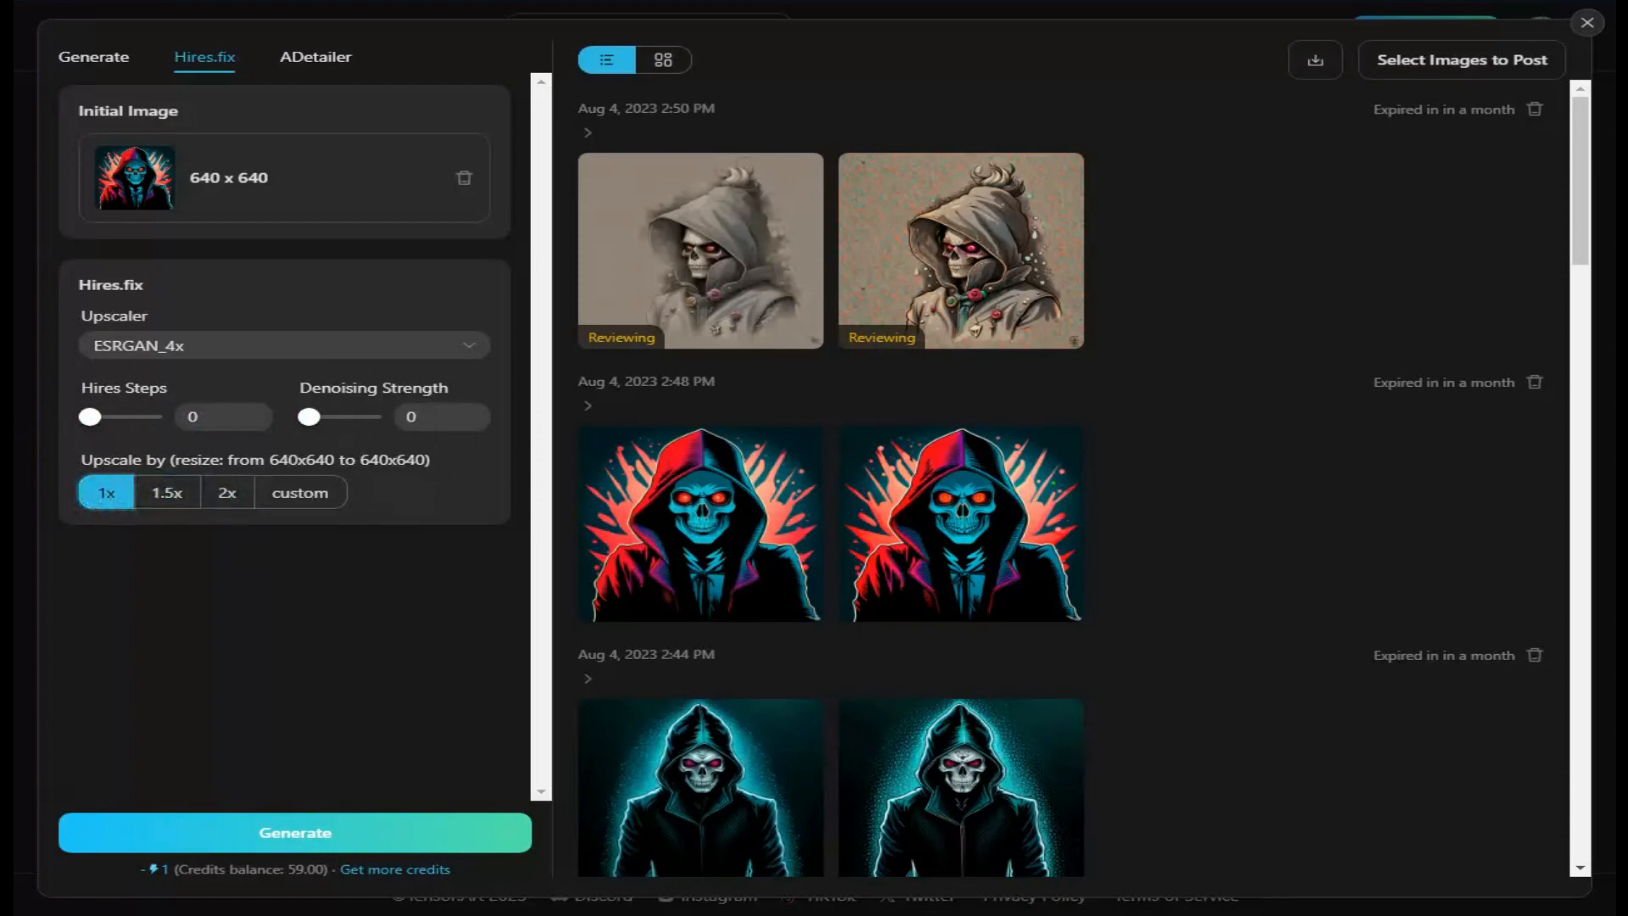
pyautogui.click(468, 351)
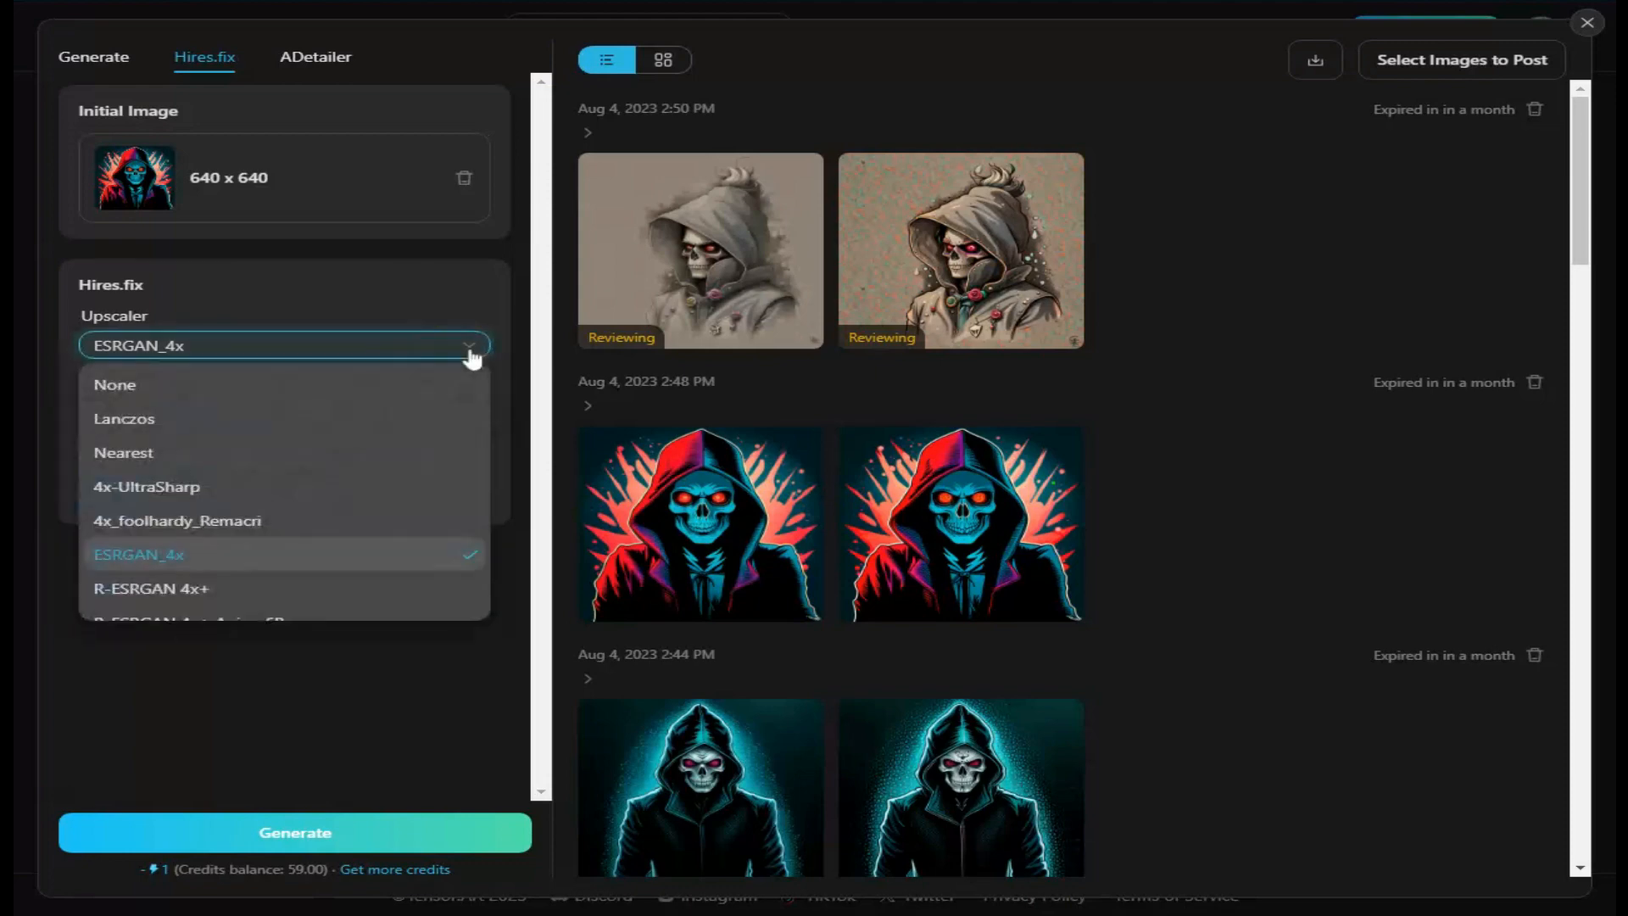
pyautogui.click(146, 487)
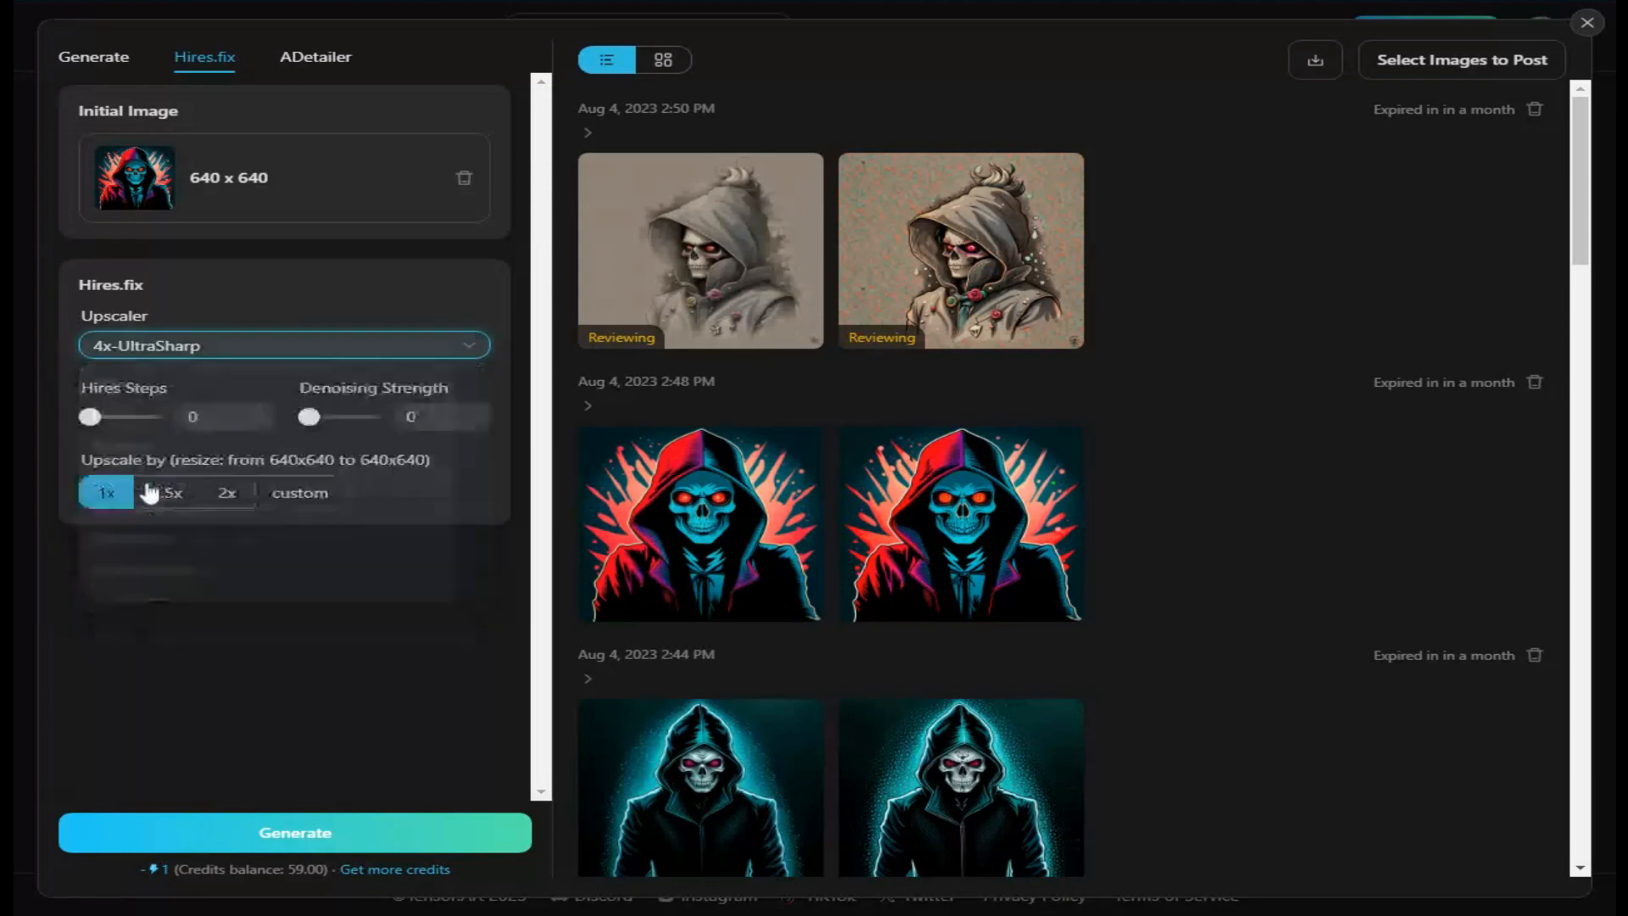
pyautogui.click(309, 833)
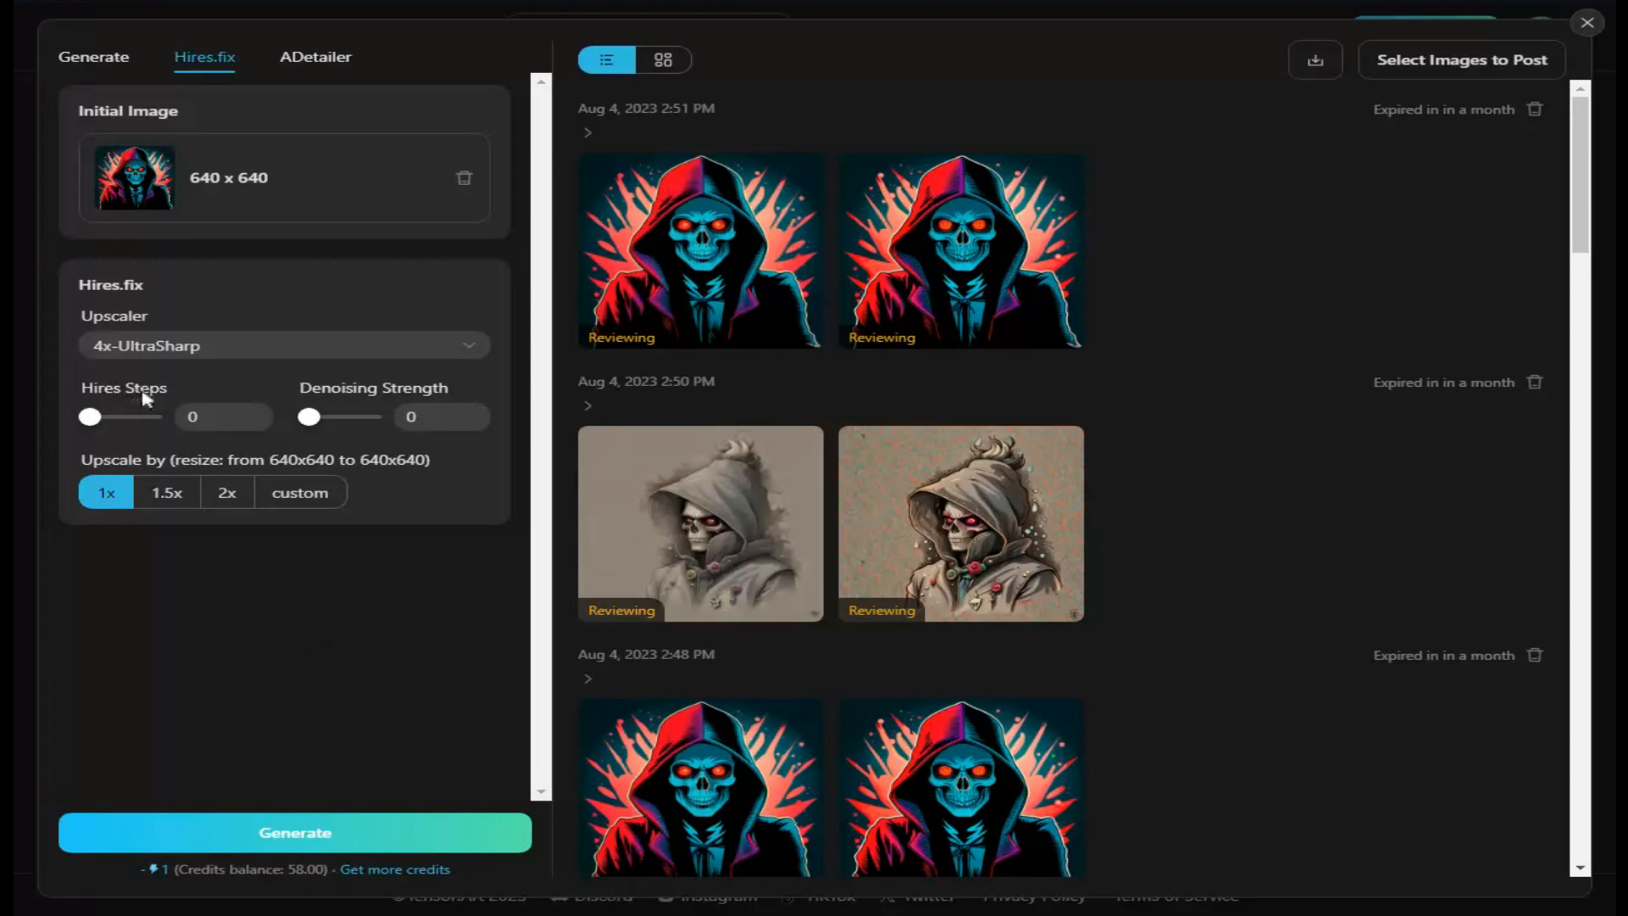
# Enlarge the first image of the 1x 4x-UltraSharp result and close the preview.
pyautogui.moveTo(88, 420)
pyautogui.click(749, 261)
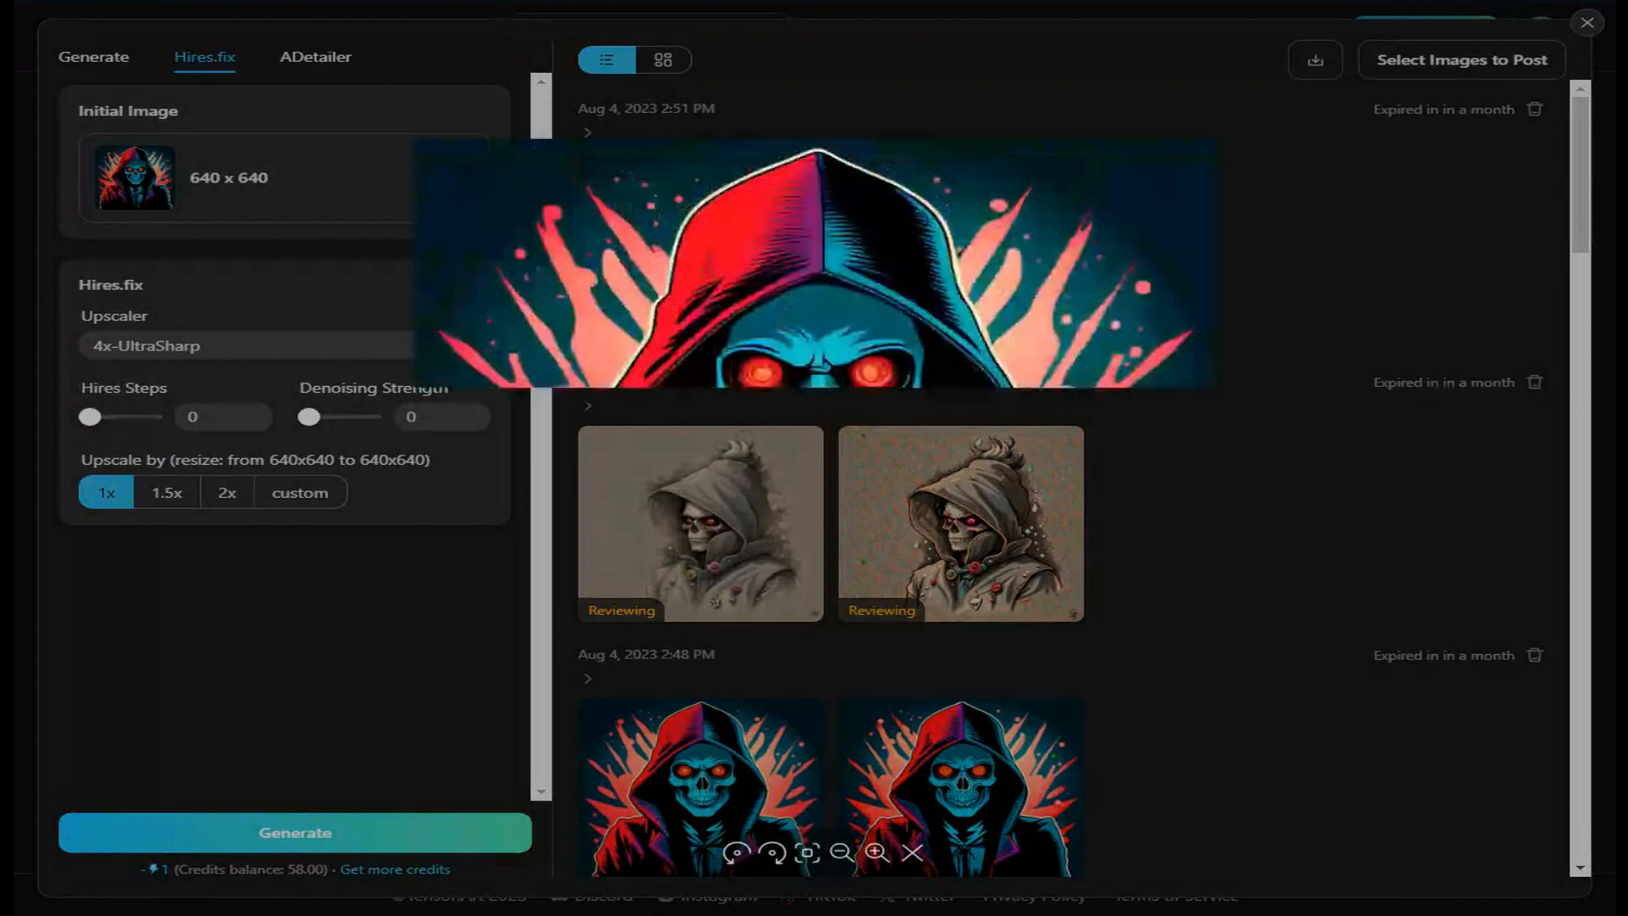
pyautogui.click(1590, 31)
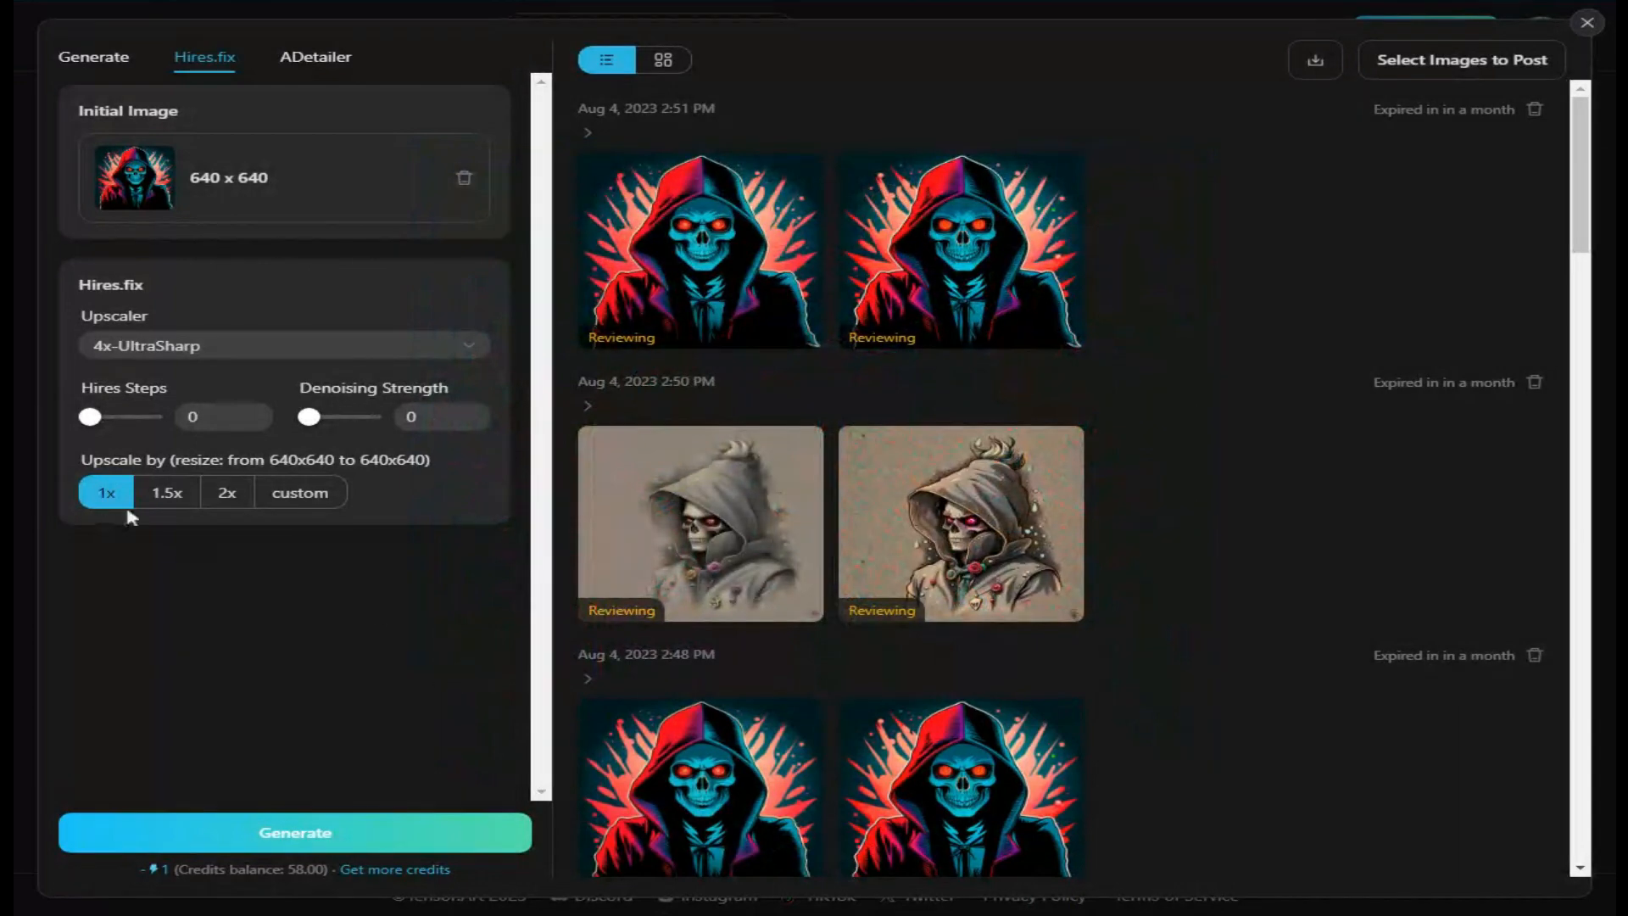
# Set the upscale factor to 1.5x and run the Hires.fix generation again.
pyautogui.moveTo(82, 422)
pyautogui.click(170, 494)
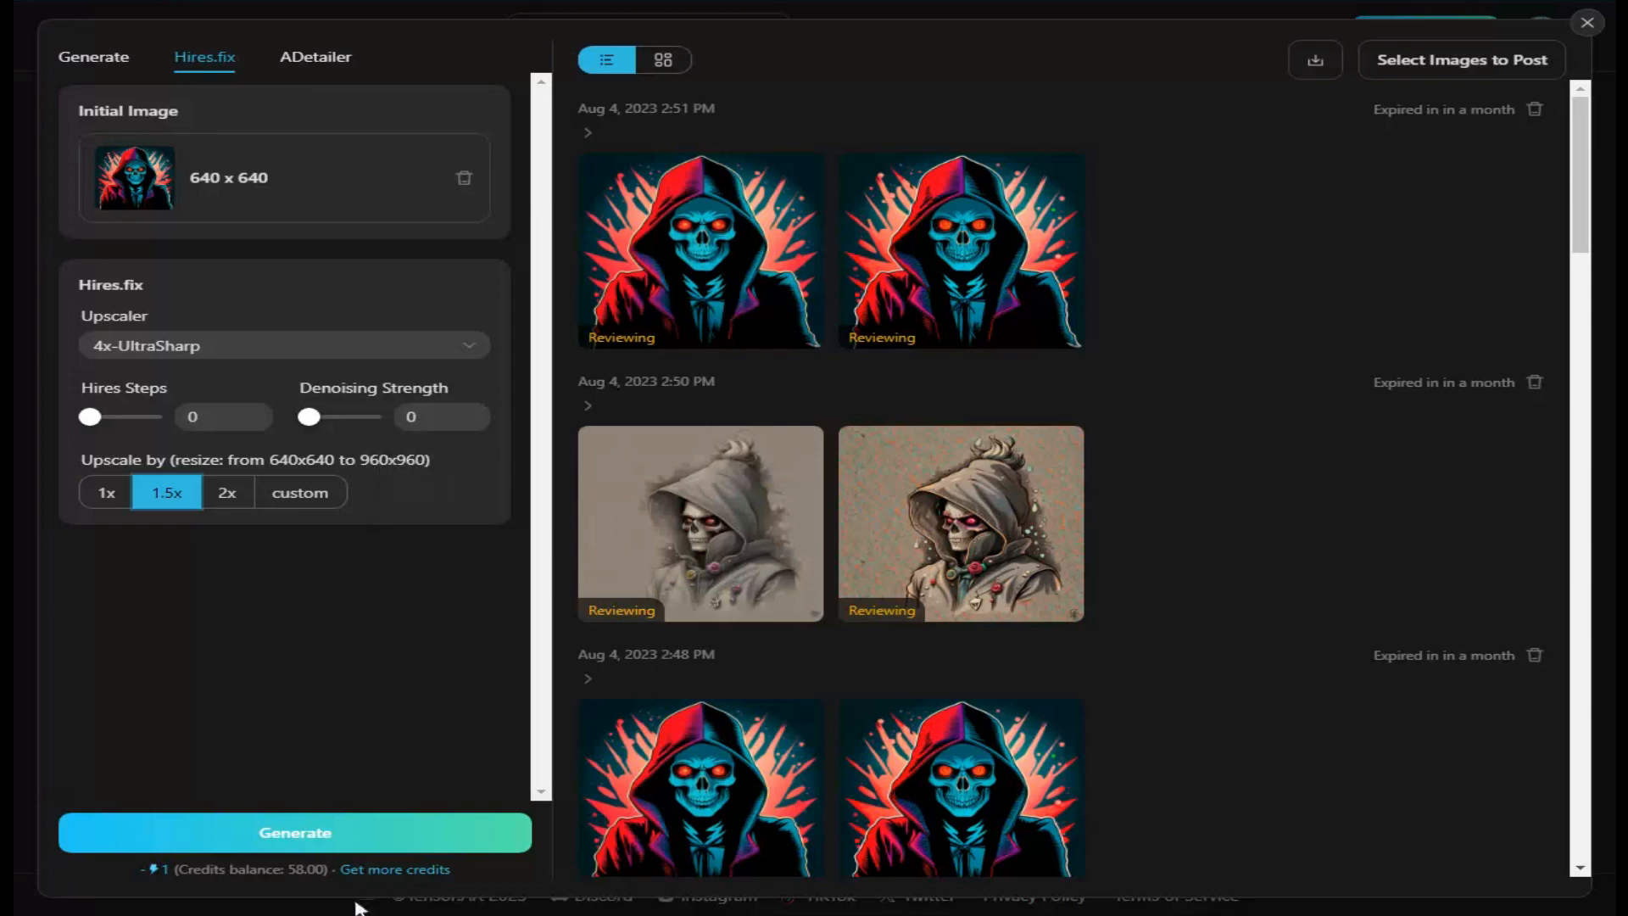
pyautogui.click(335, 838)
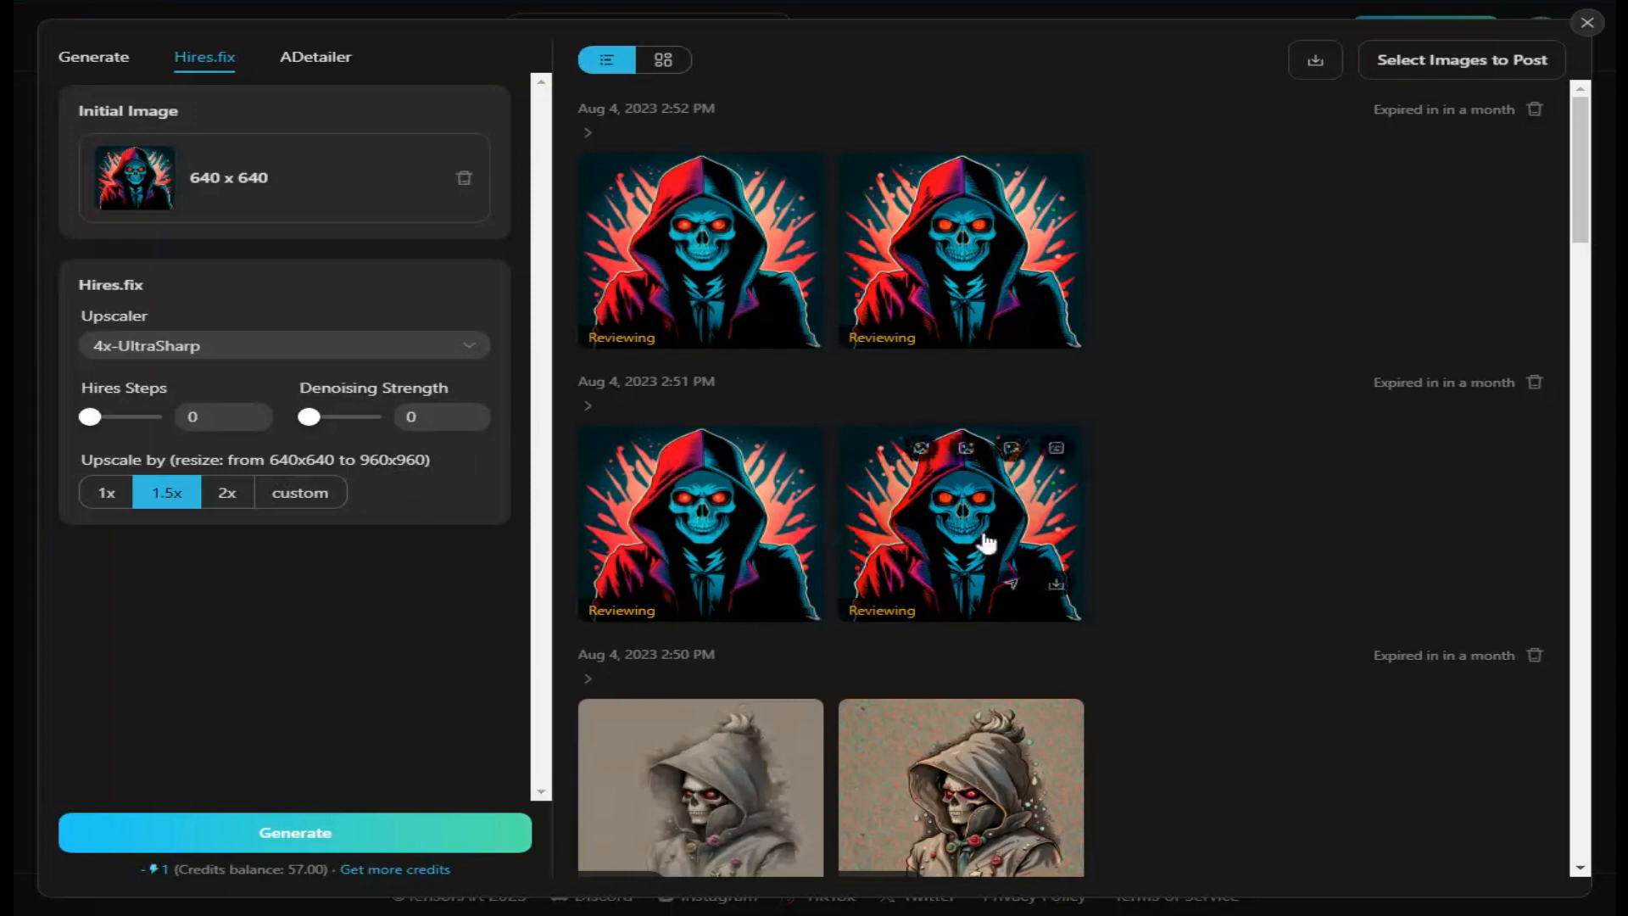
# Examine the first image of the newest 1.5x result enlarged, and return to the ADetailer settings.
pyautogui.moveTo(695, 268)
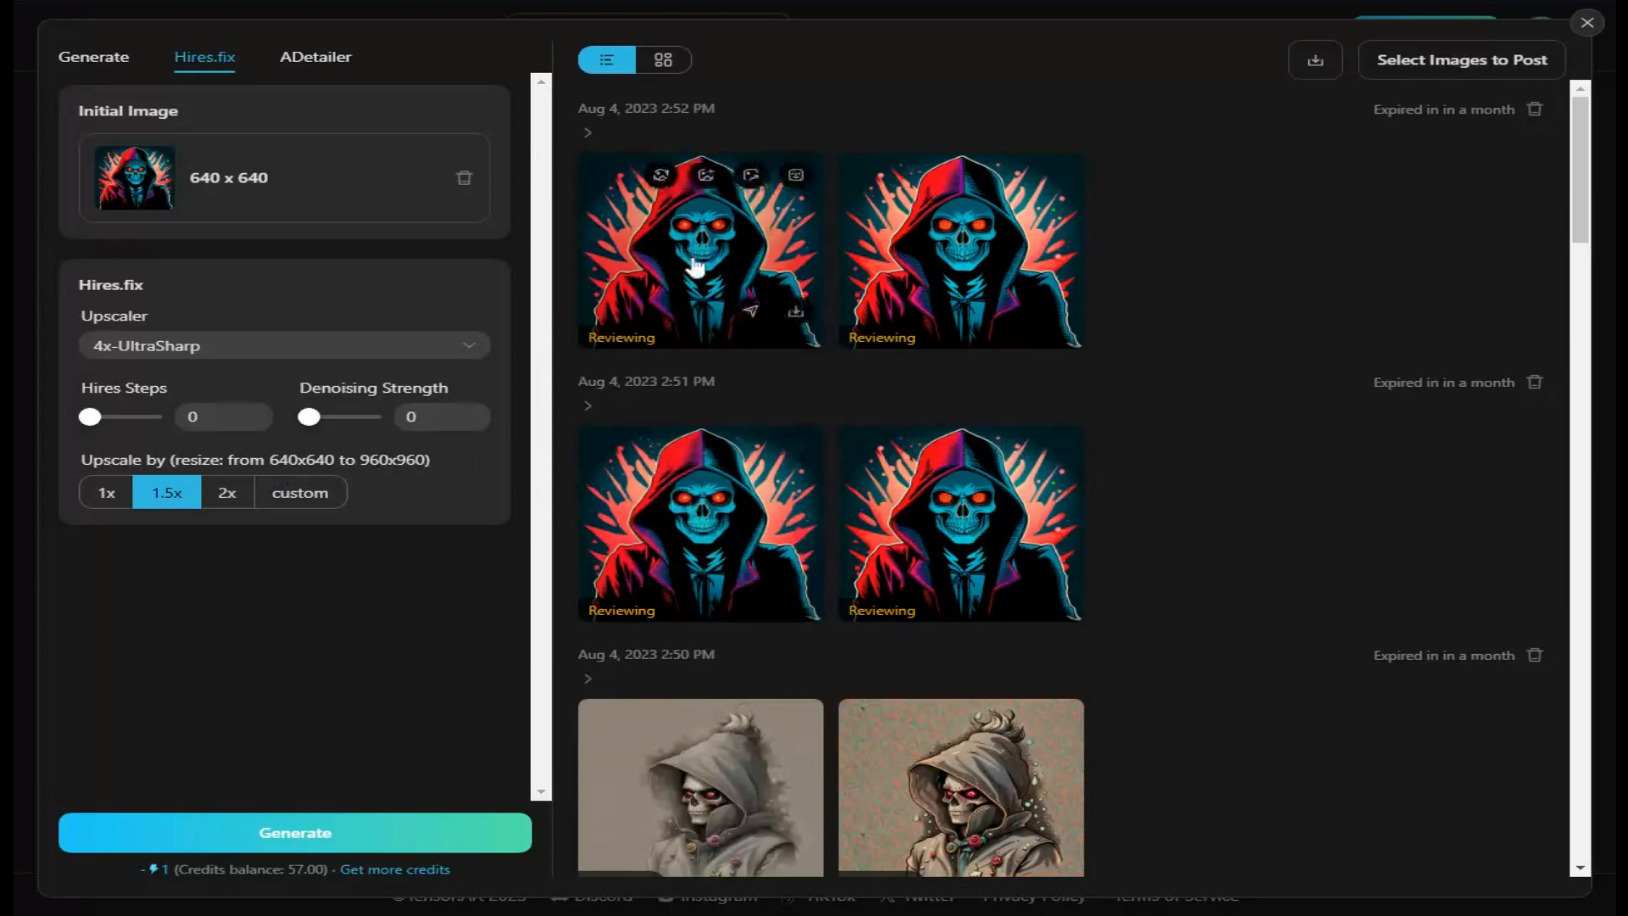
pyautogui.click(695, 268)
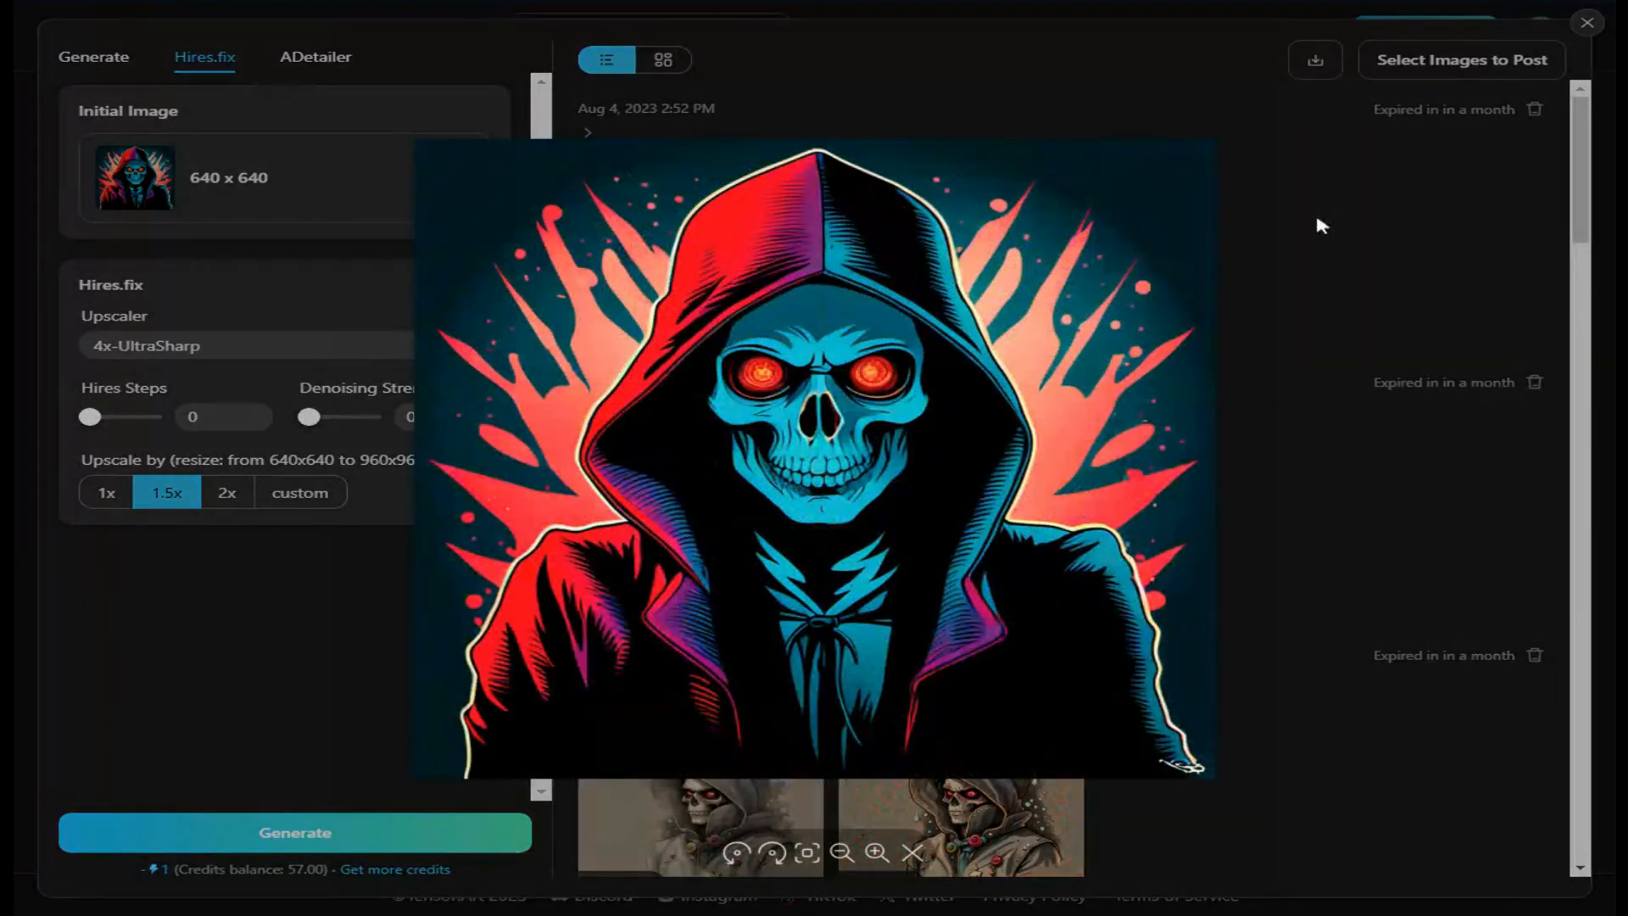
pyautogui.click(1316, 219)
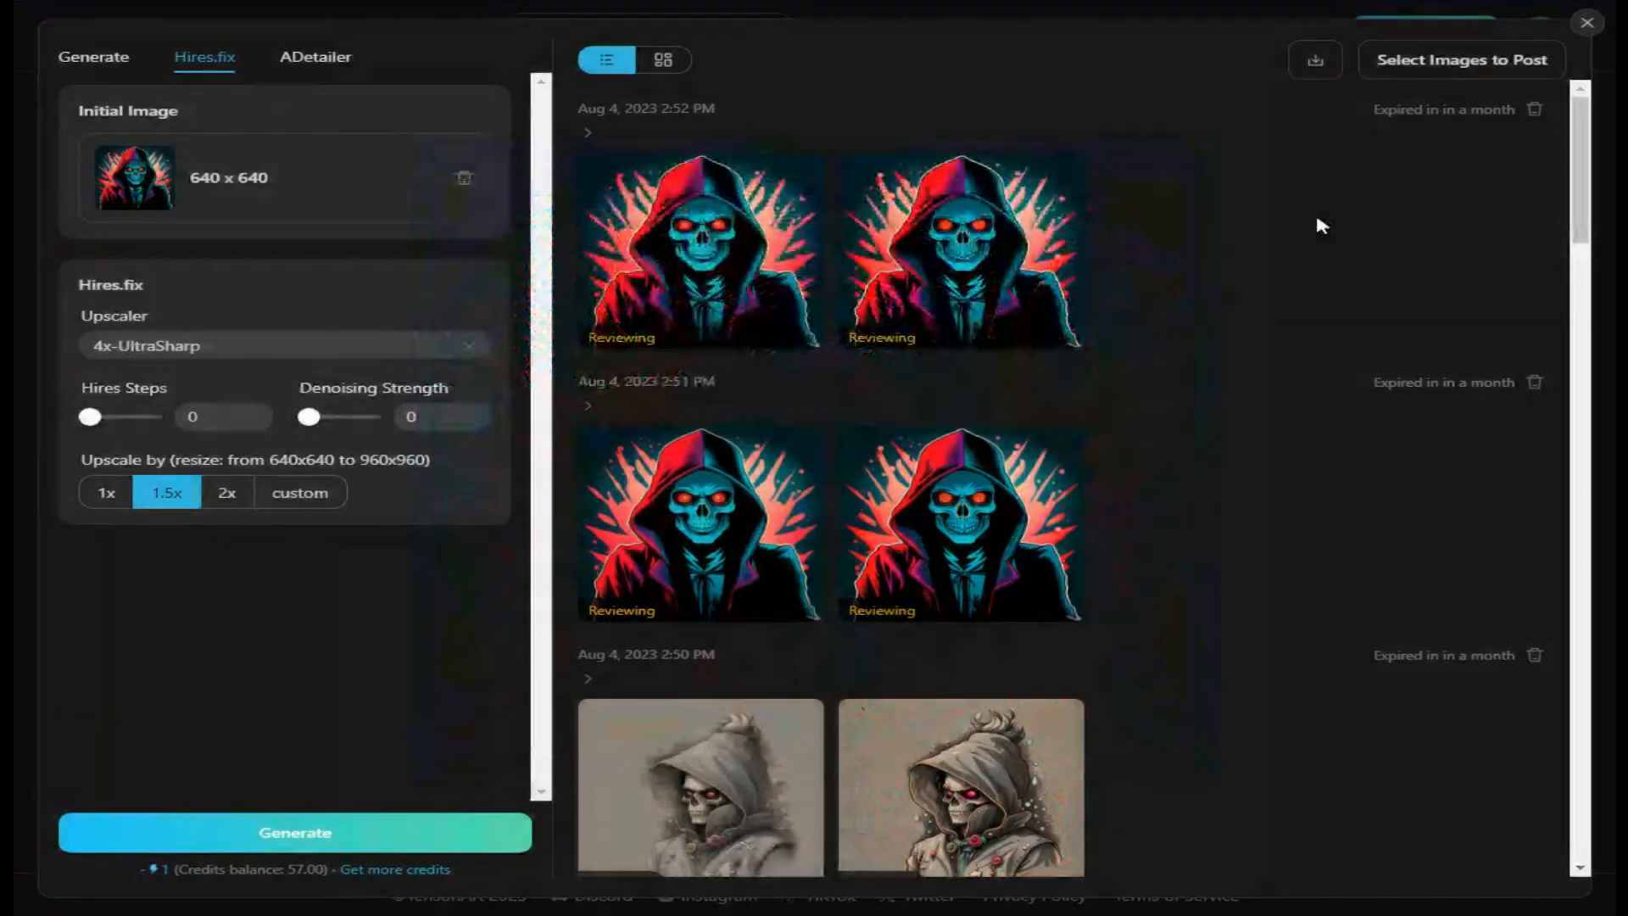
pyautogui.click(292, 56)
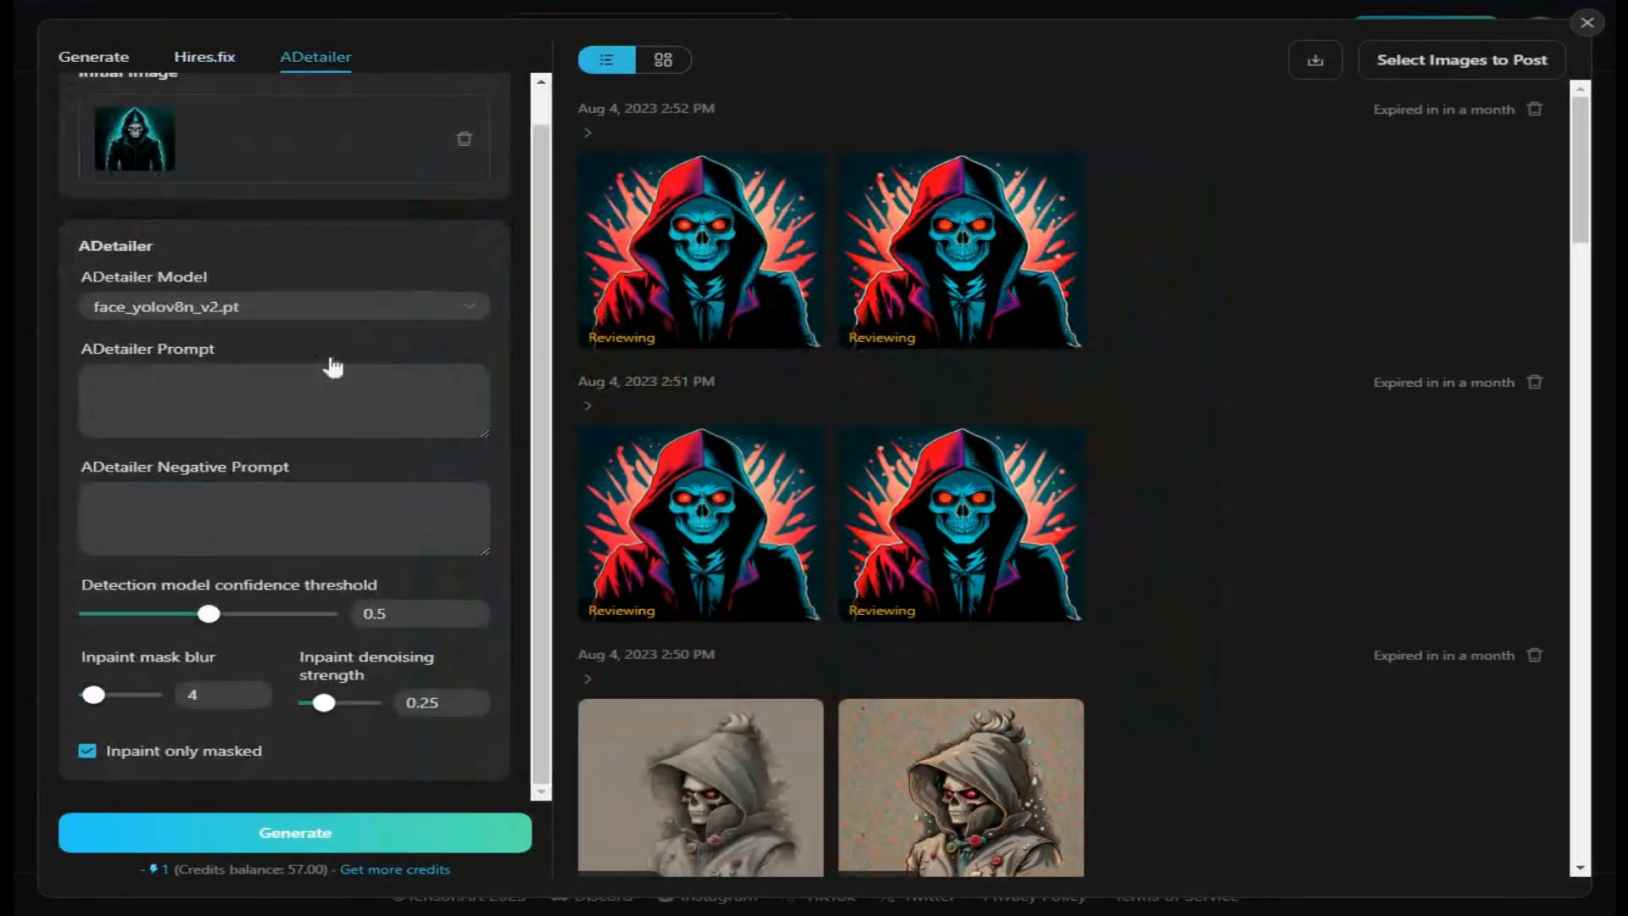